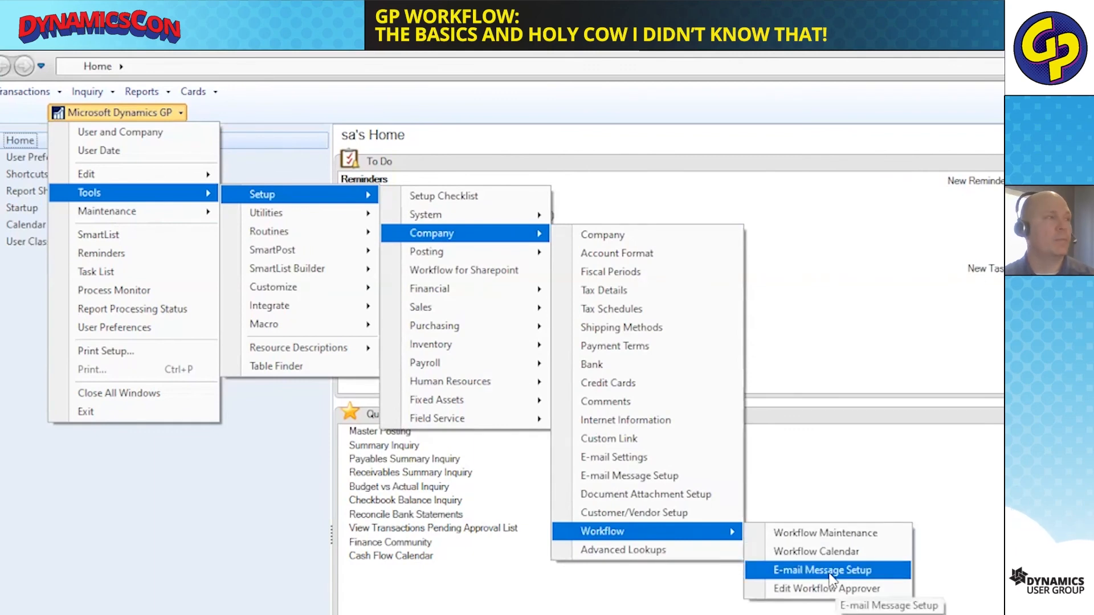
# Open Workflow Maintenance, expand Vendor Approval and open the "New workflow step" of its first workflow.
pyautogui.click(827, 532)
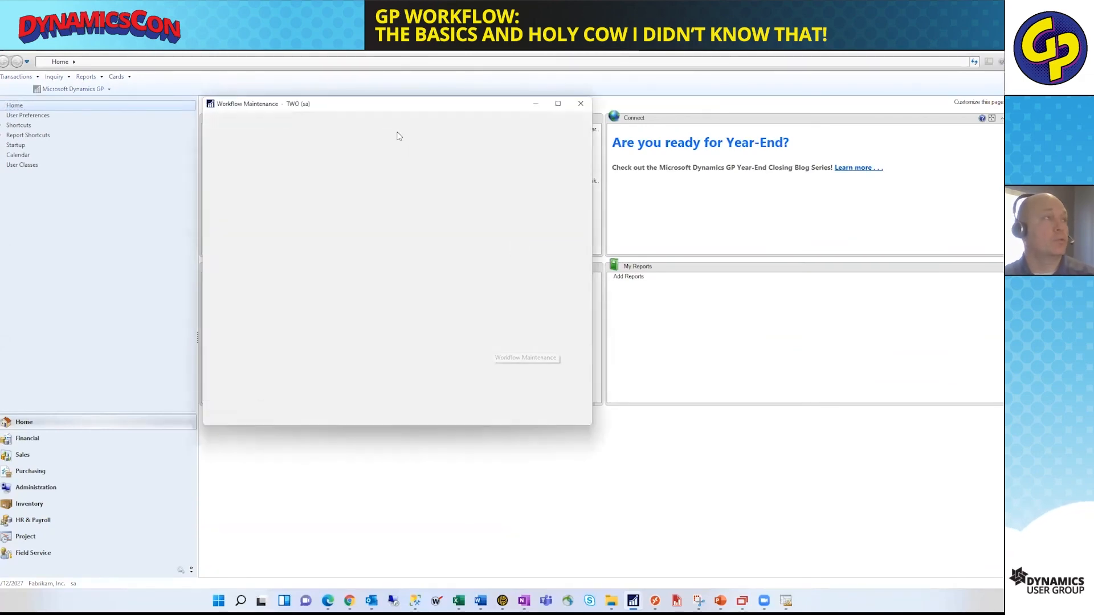
pyautogui.moveTo(409, 107); pyautogui.dragTo(428, 103)
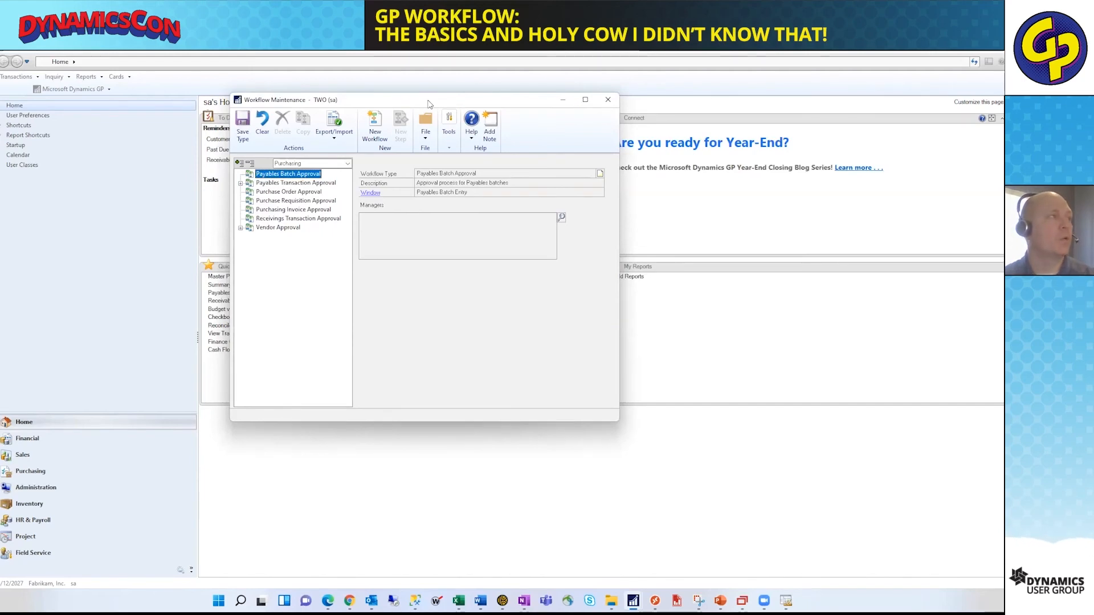
pyautogui.click(240, 227)
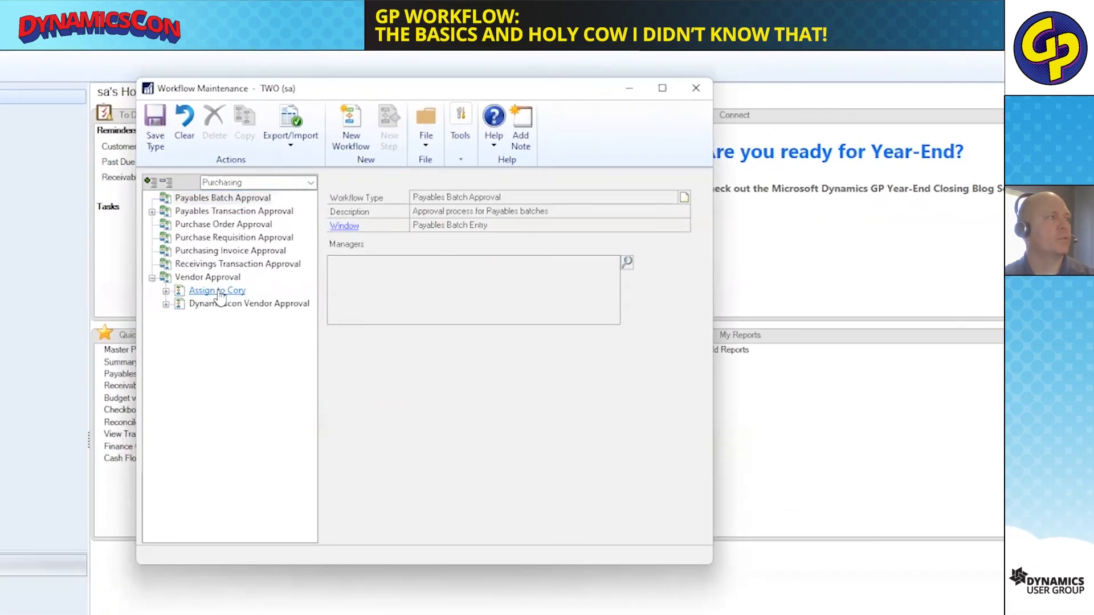
pyautogui.click(220, 294)
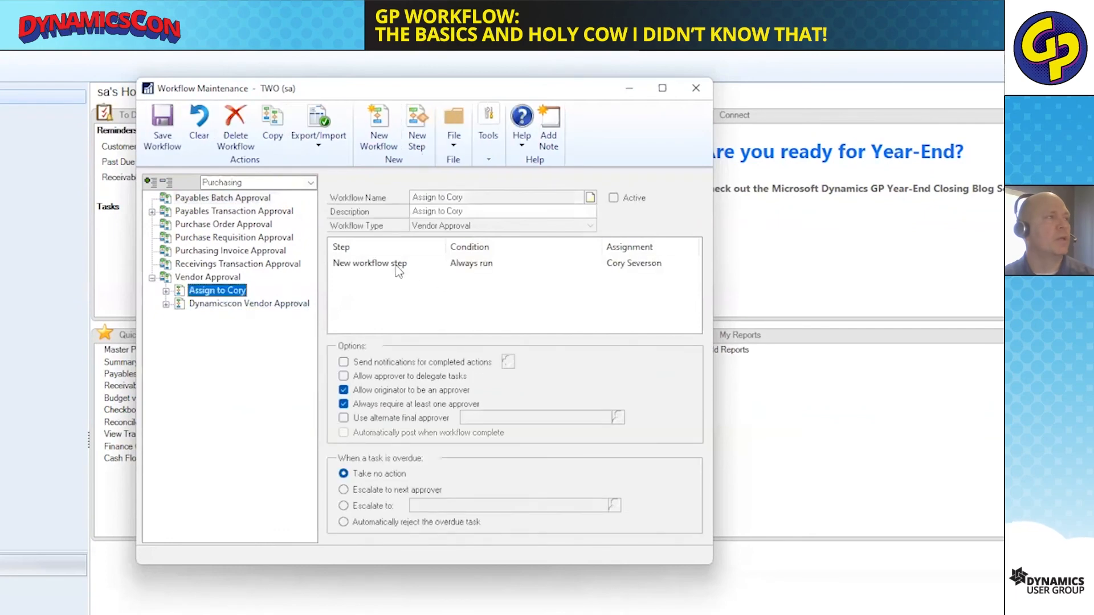
pyautogui.click(398, 268)
pyautogui.doubleClick(379, 264)
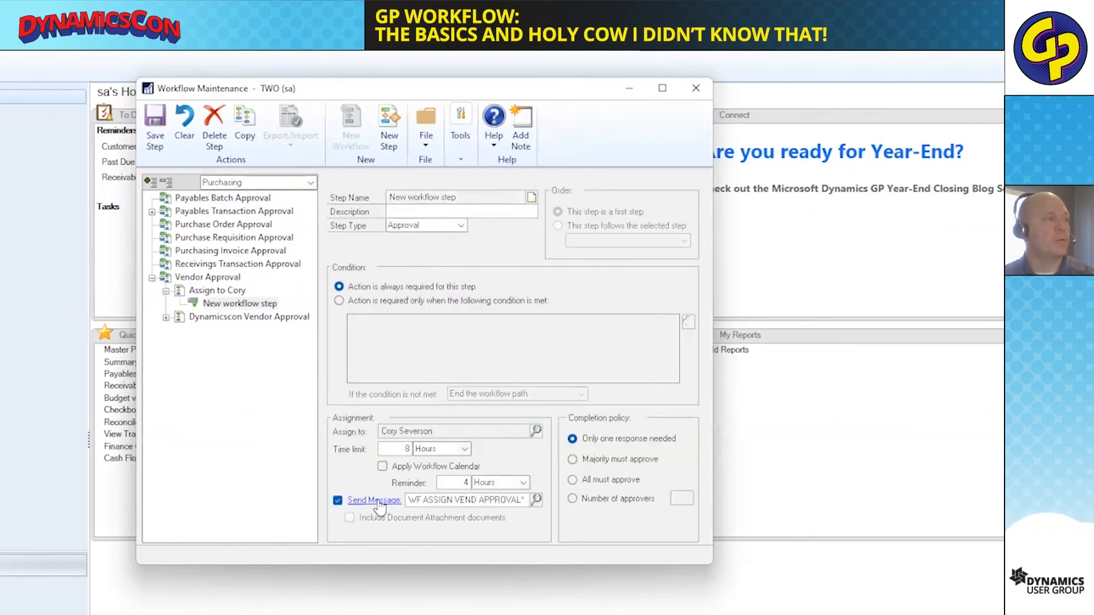
# Open the message definition used by the step's assignment notification, entering the account password for the Exchange log on.
pyautogui.click(379, 502)
pyautogui.click(521, 398)
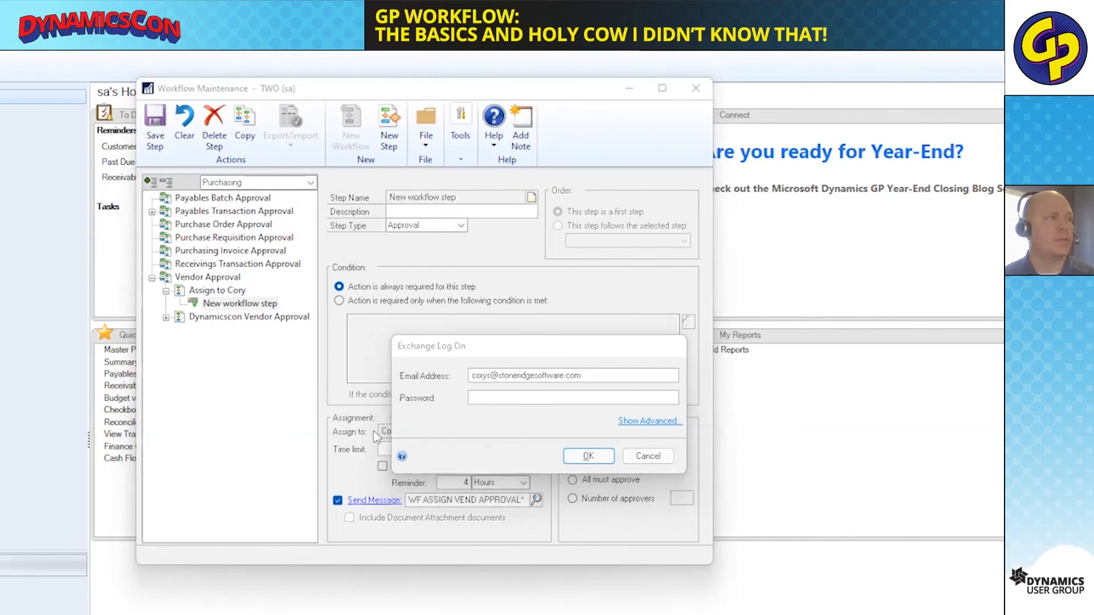
pyautogui.click(476, 402)
pyautogui.hotkey('ctrl', 'v')
pyautogui.click(589, 456)
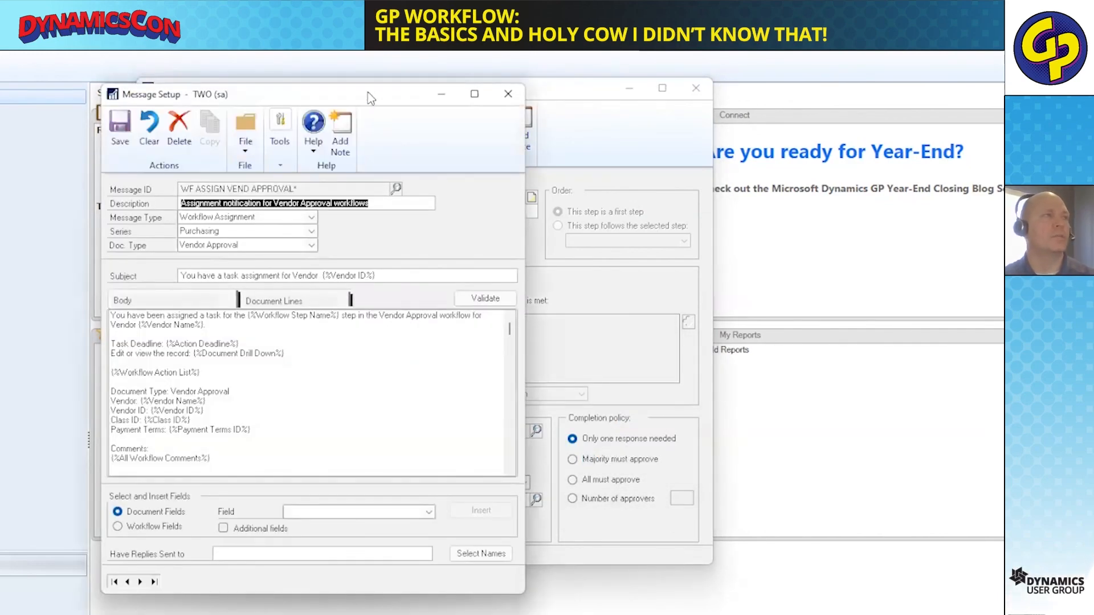
# Place Message Setup beside the workflow step and highlight the {%Vendor ID%} placeholder in the message subject.
pyautogui.moveTo(369, 98); pyautogui.dragTo(796, 126)
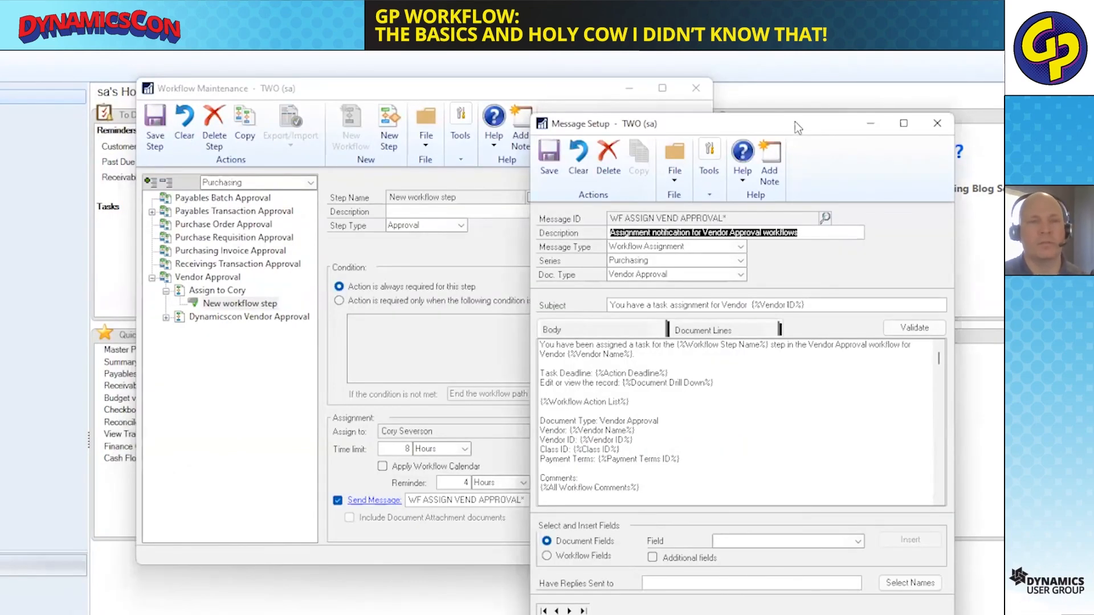
pyautogui.moveTo(795, 121); pyautogui.dragTo(788, 82)
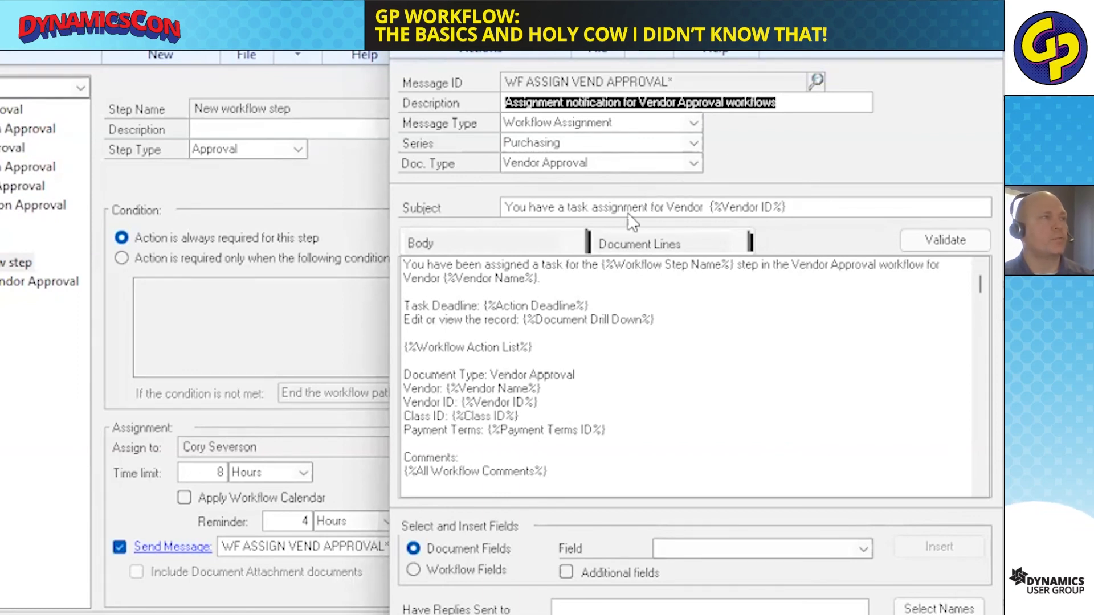
pyautogui.click(459, 241)
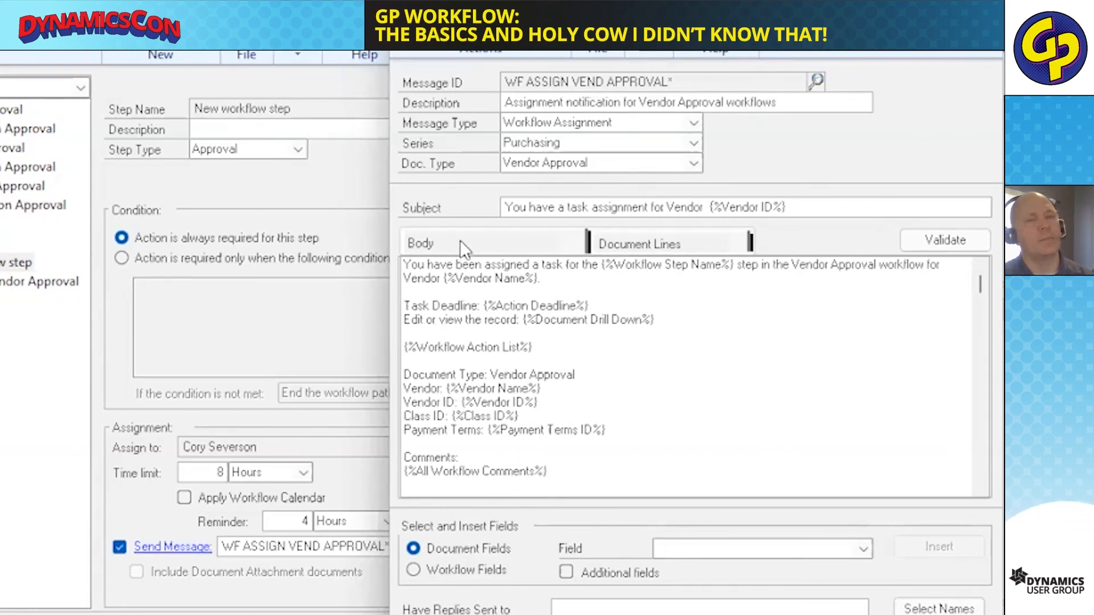
pyautogui.click(710, 206)
pyautogui.click(737, 201)
pyautogui.moveTo(706, 208); pyautogui.dragTo(805, 207)
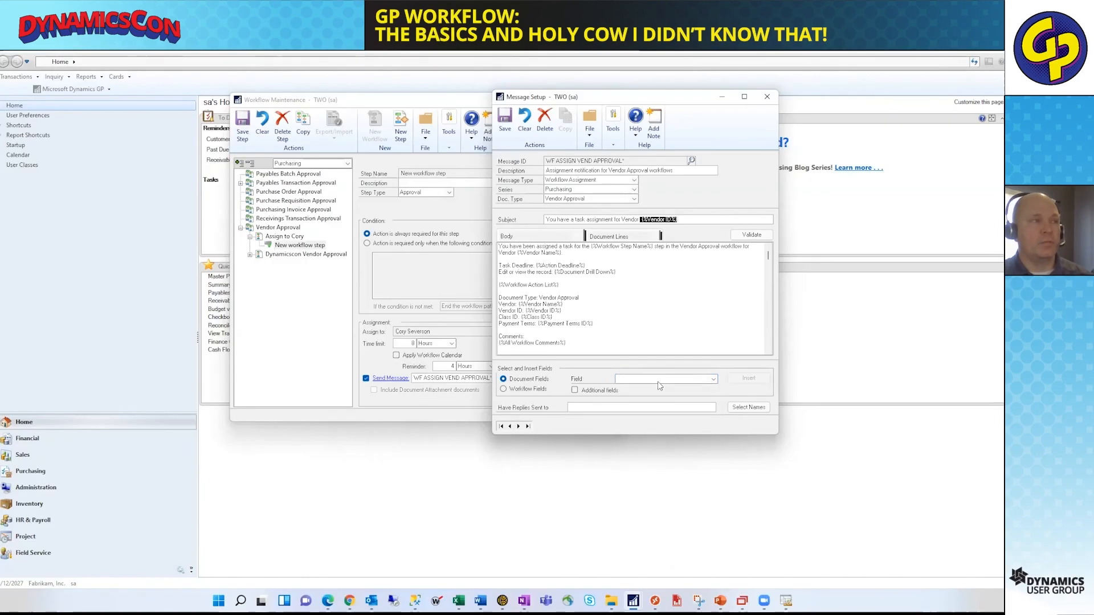
# Review the Document Fields and Workflow Fields available for insertion in the message, ending on Document Fields.
pyautogui.click(747, 549)
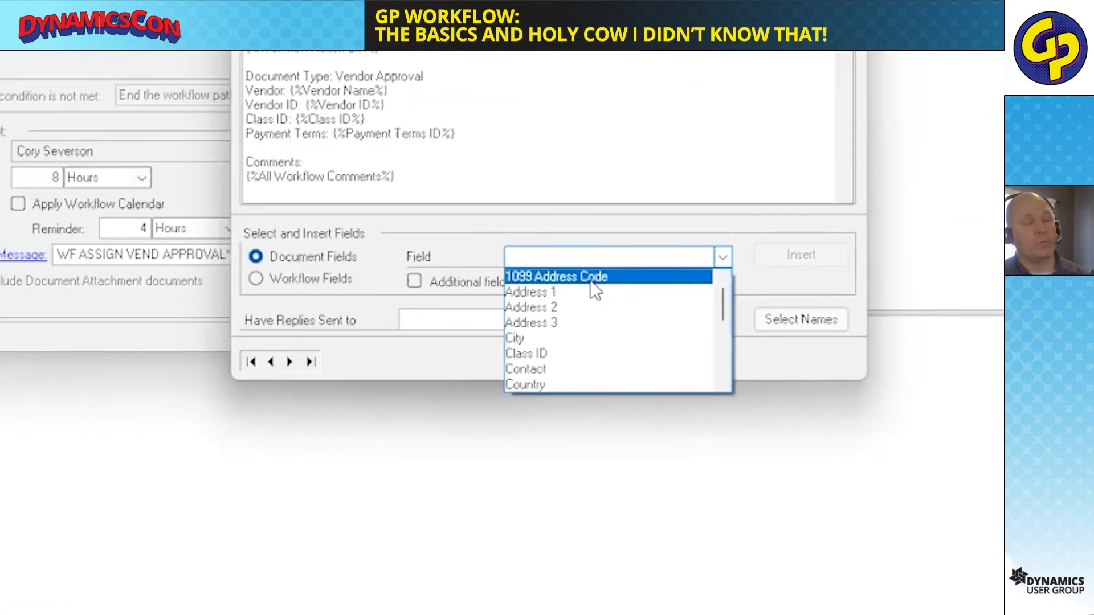
pyautogui.scroll(-5, 592, 291)
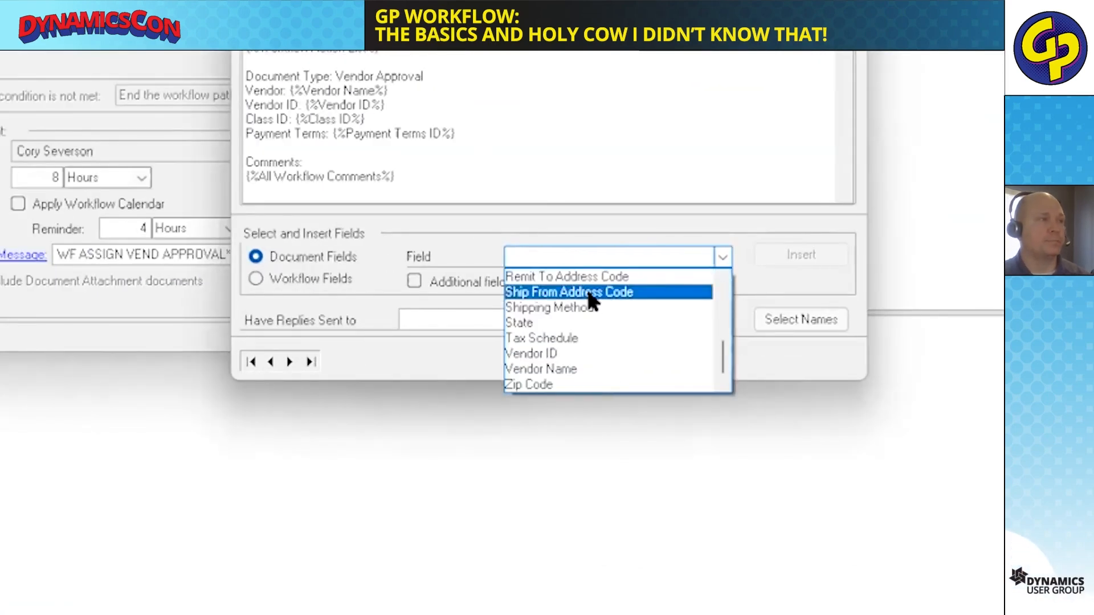
pyautogui.click(300, 278)
pyautogui.click(301, 278)
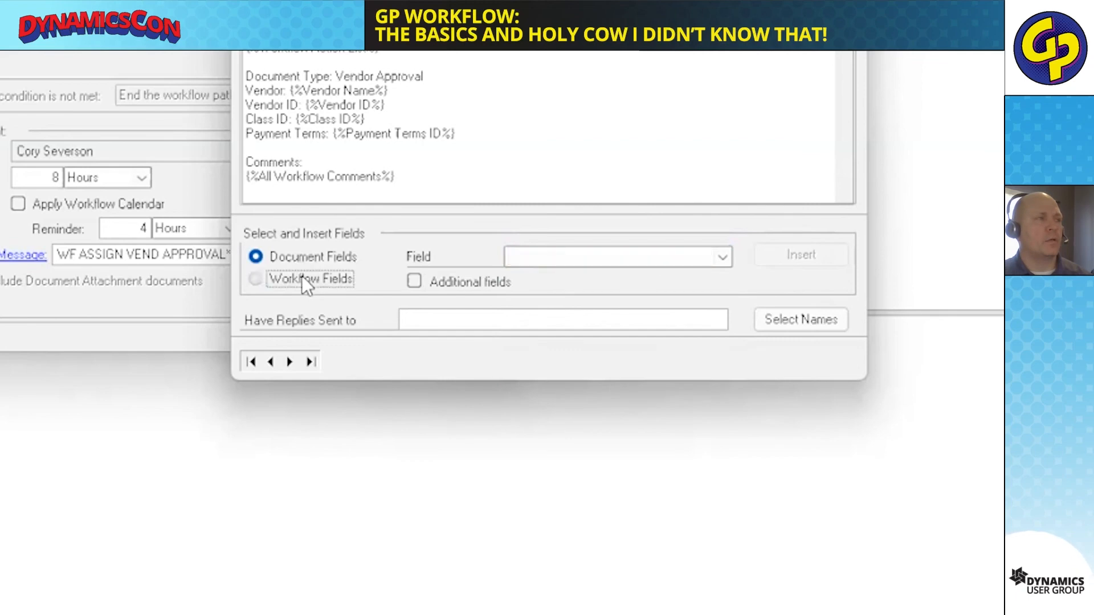
pyautogui.click(607, 262)
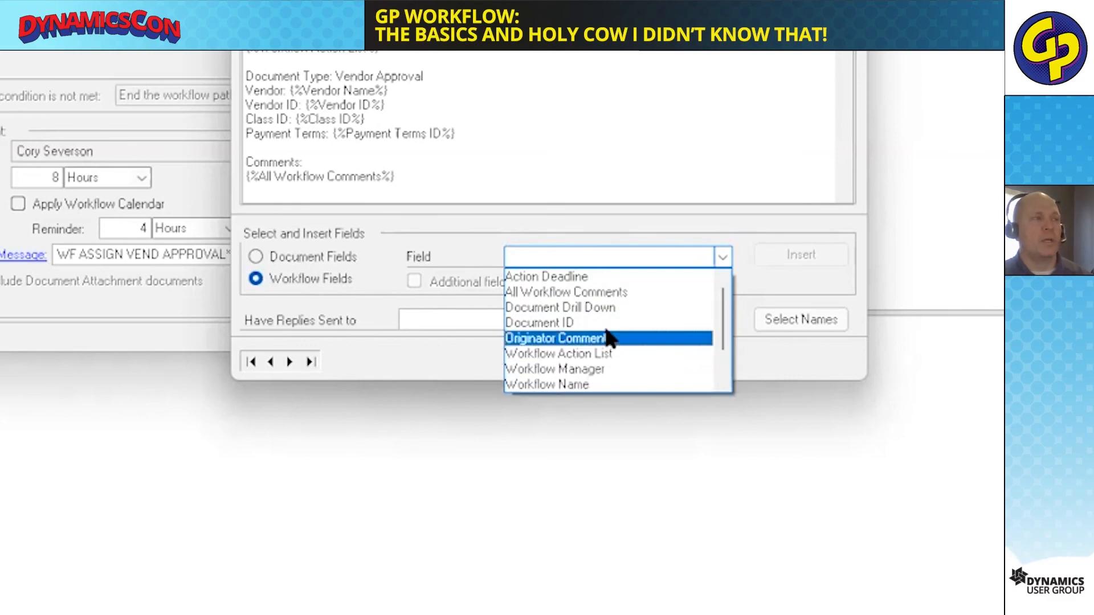
pyautogui.scroll(-1, 587, 367)
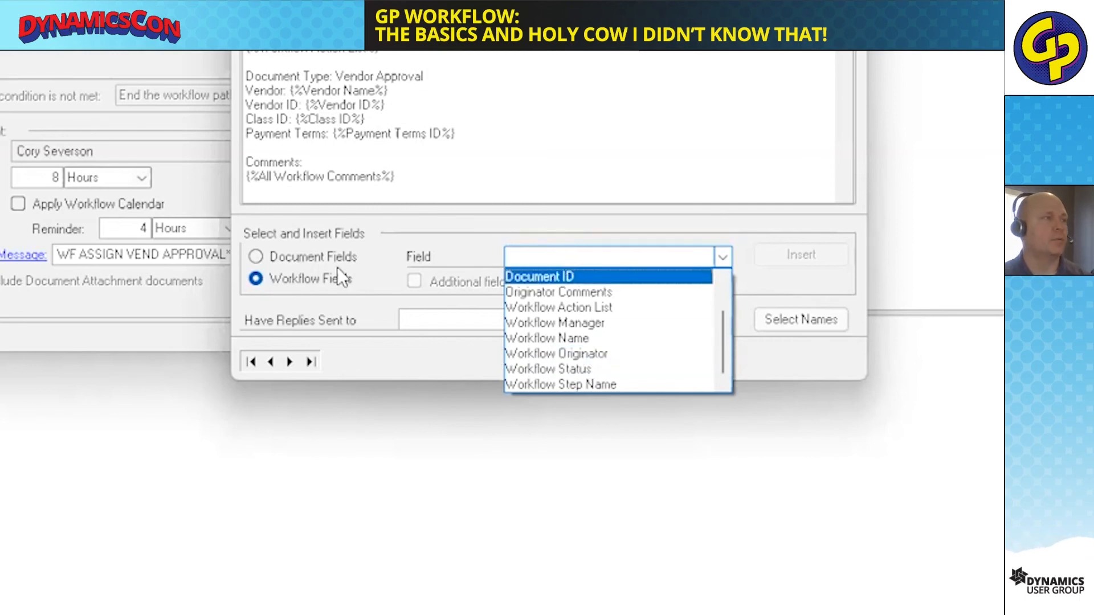
pyautogui.click(313, 256)
pyautogui.click(312, 256)
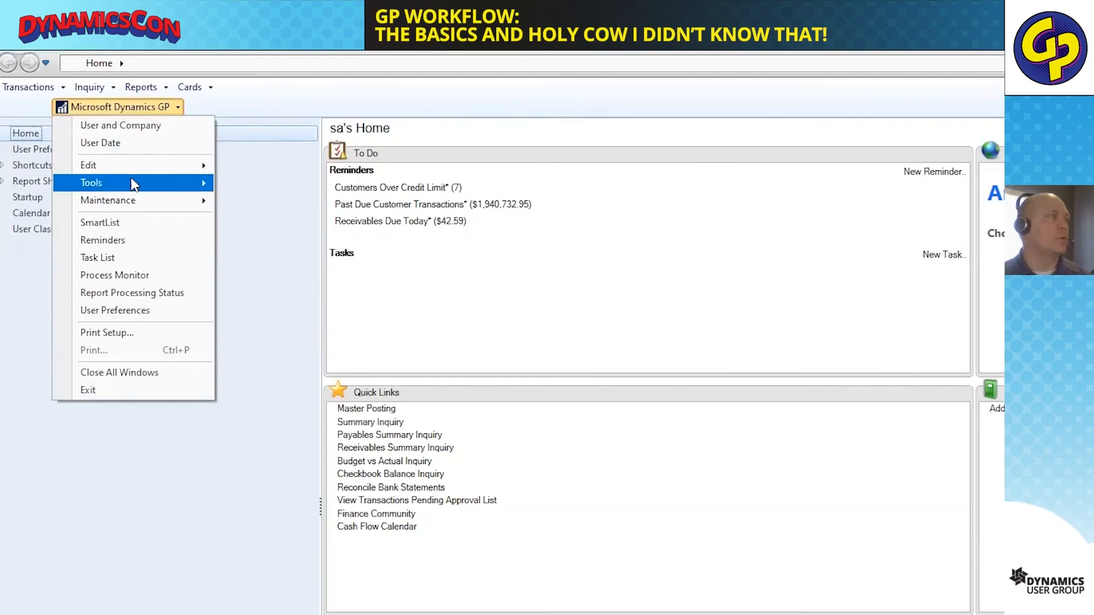
# Open Workflow Maintenance and show the workflow types of the Financial series.
pyautogui.moveTo(132, 181)
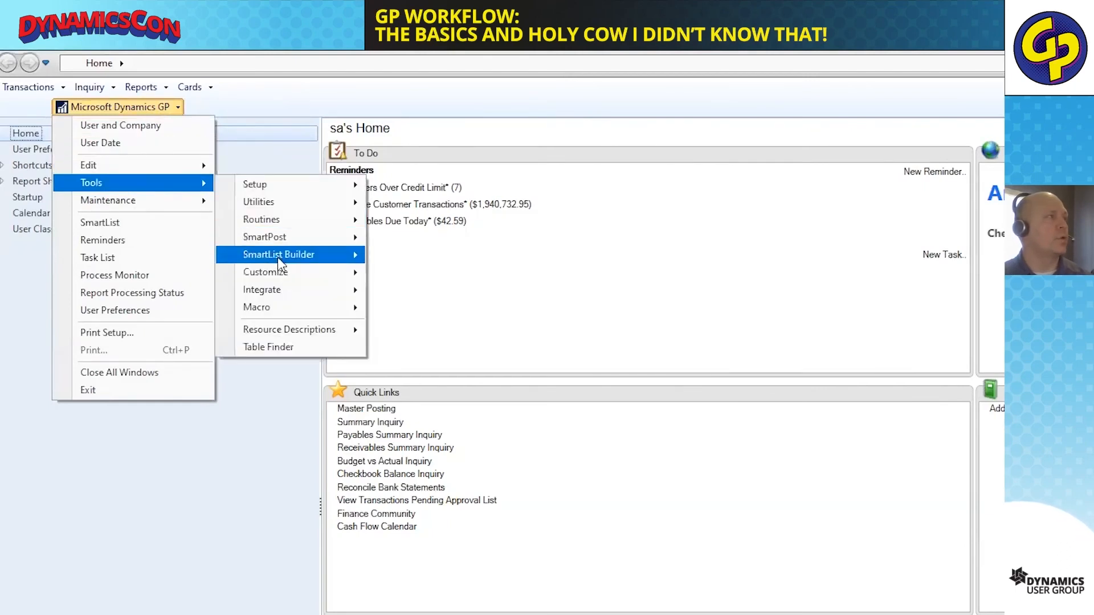
pyautogui.moveTo(282, 219)
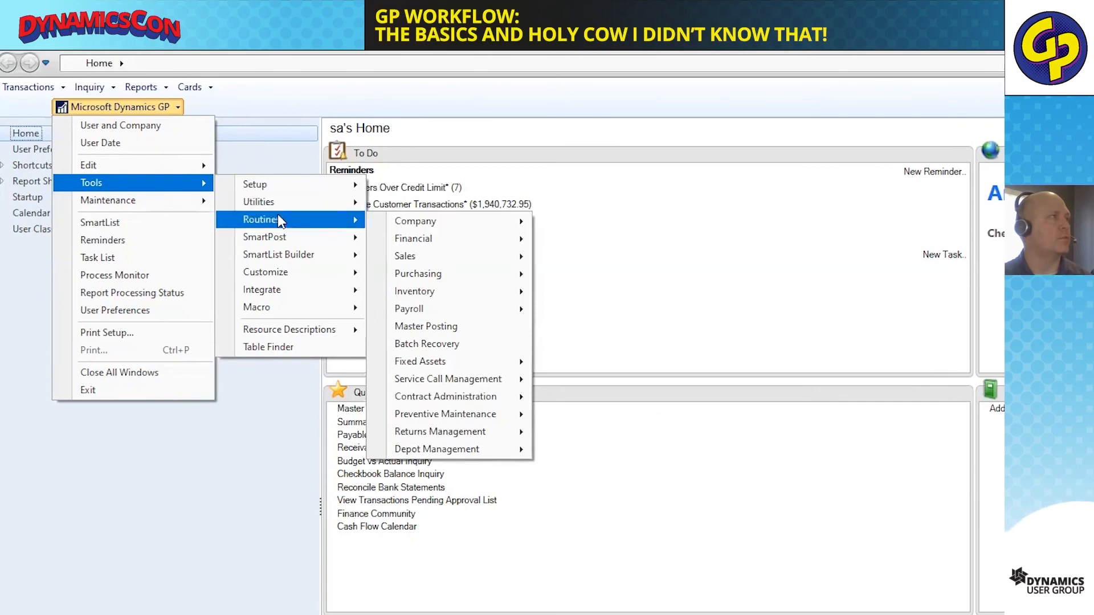
pyautogui.moveTo(268, 183)
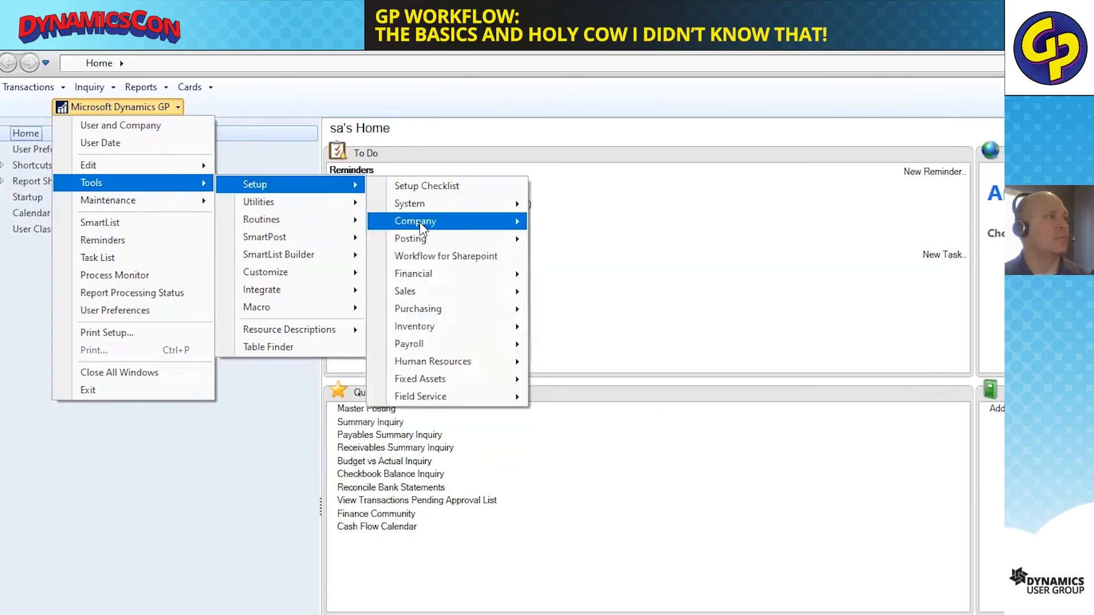
pyautogui.moveTo(513, 221)
pyautogui.moveTo(629, 504)
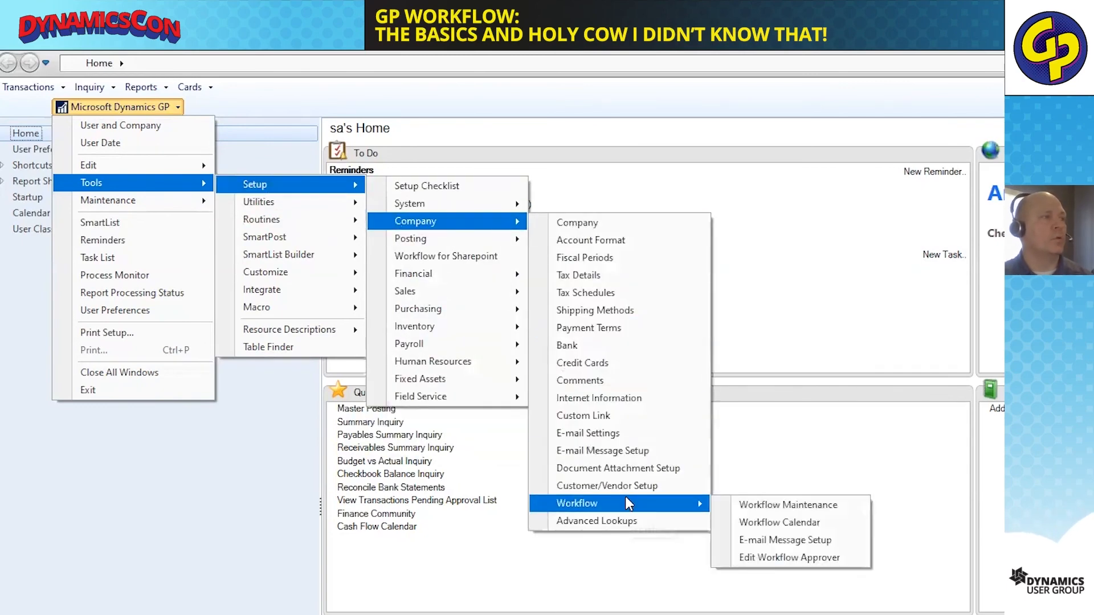
pyautogui.click(796, 505)
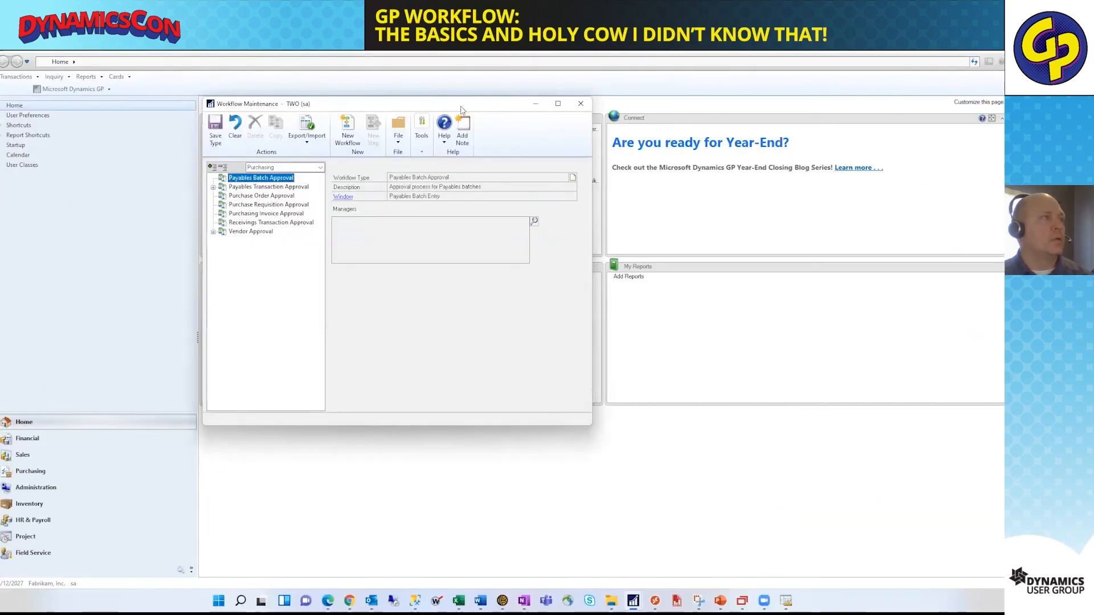
pyautogui.click(317, 168)
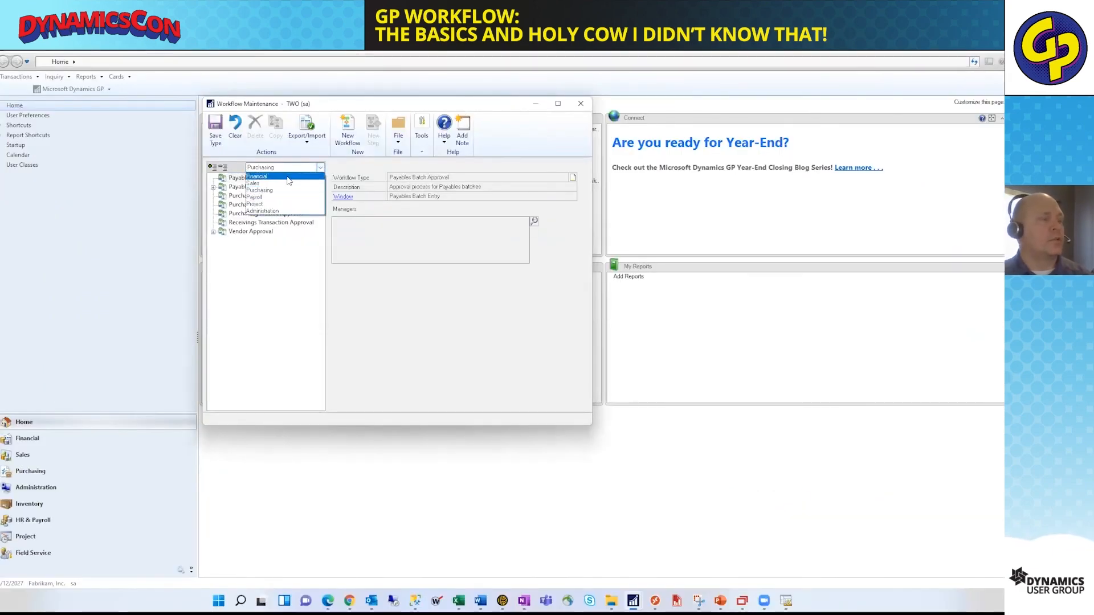
pyautogui.click(288, 181)
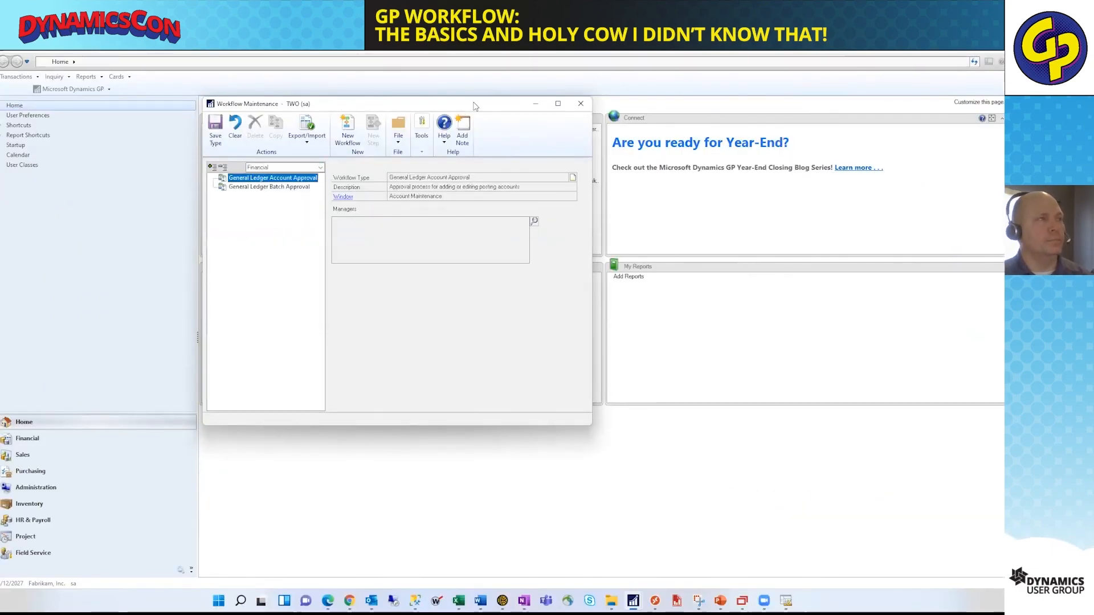
pyautogui.moveTo(337, 103); pyautogui.dragTo(525, 104)
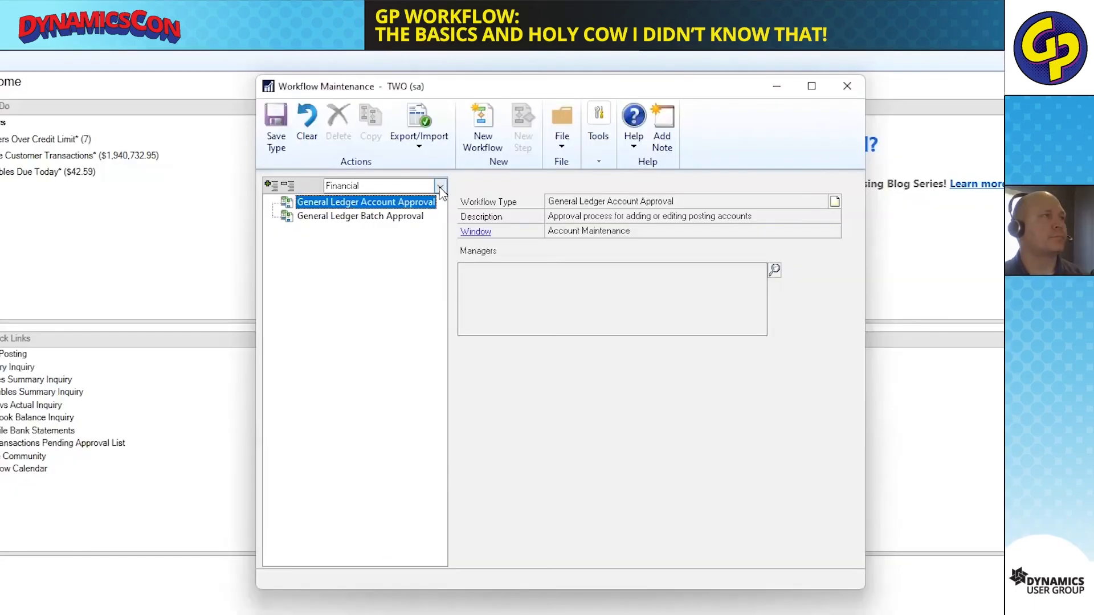
# Browse the workflow types offered for the Sales, Purchasing and Payroll series.
pyautogui.click(440, 187)
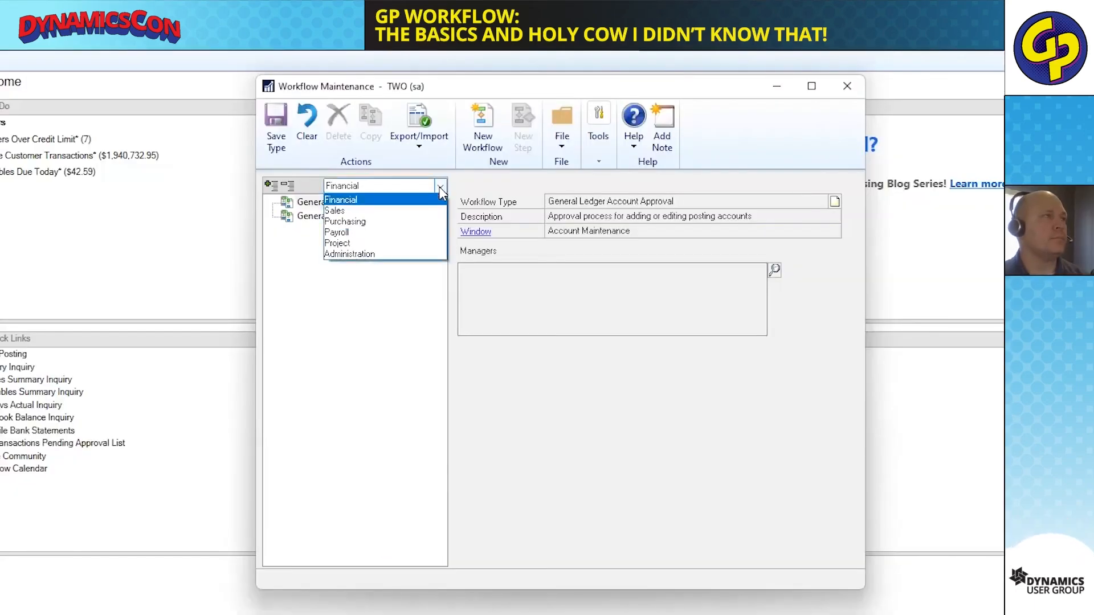
pyautogui.click(369, 210)
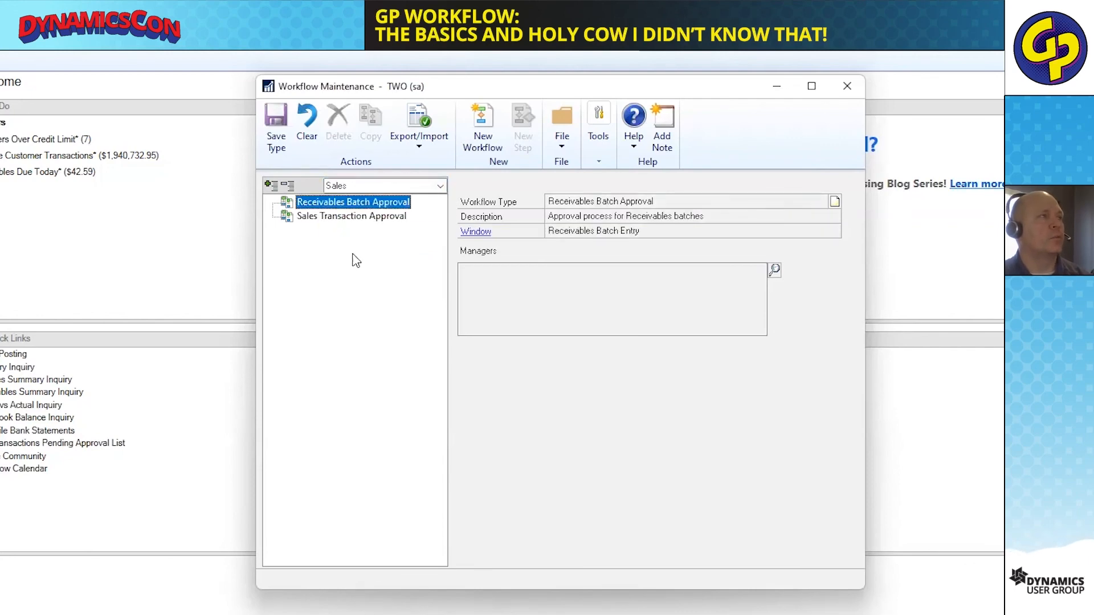
pyautogui.click(440, 187)
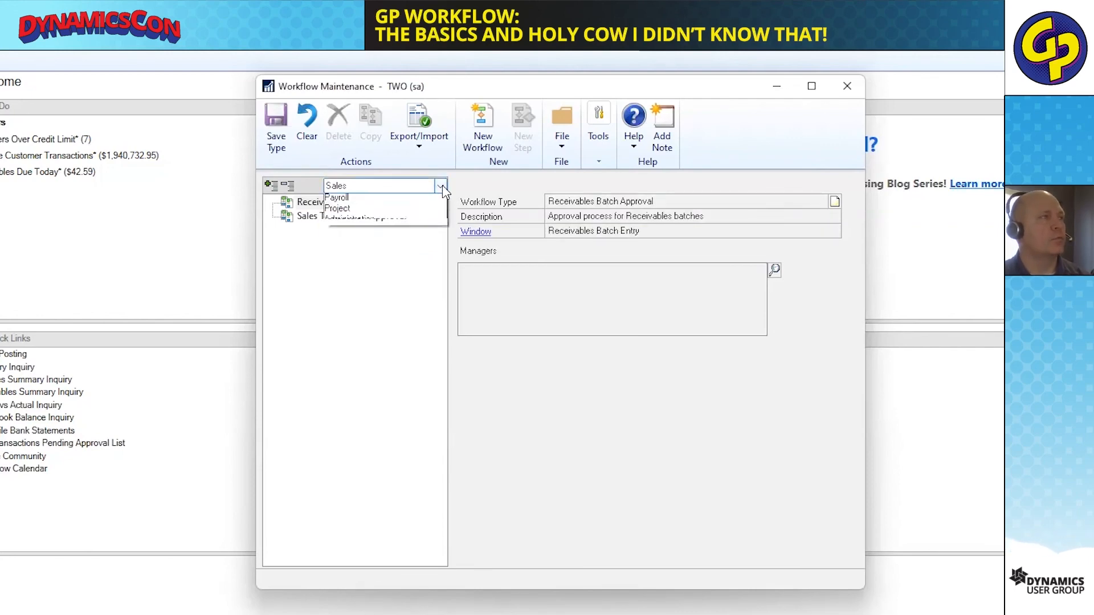
pyautogui.click(385, 221)
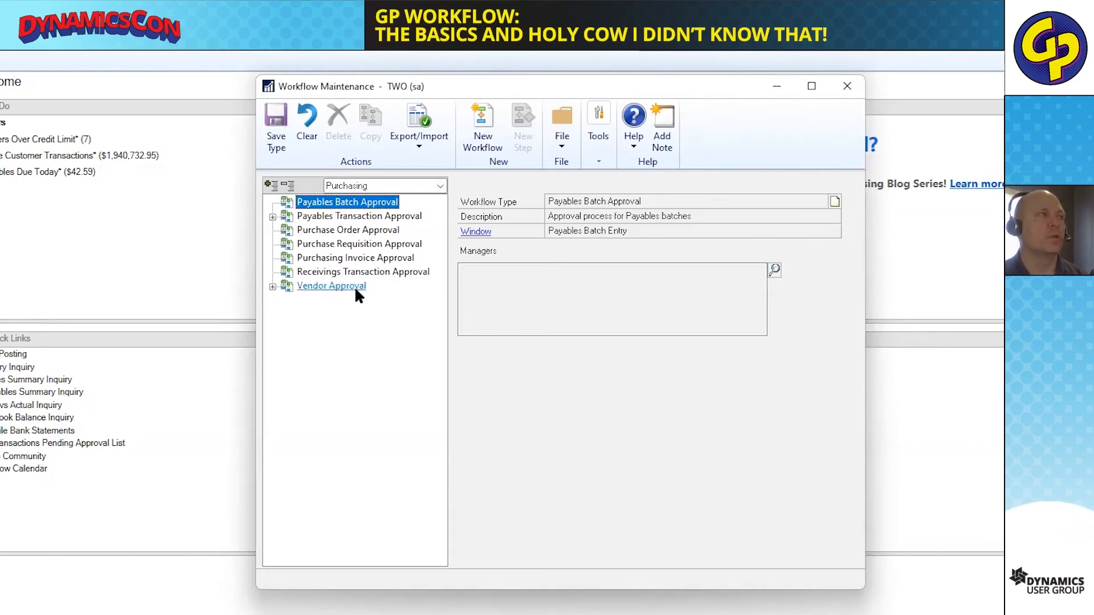
pyautogui.click(421, 185)
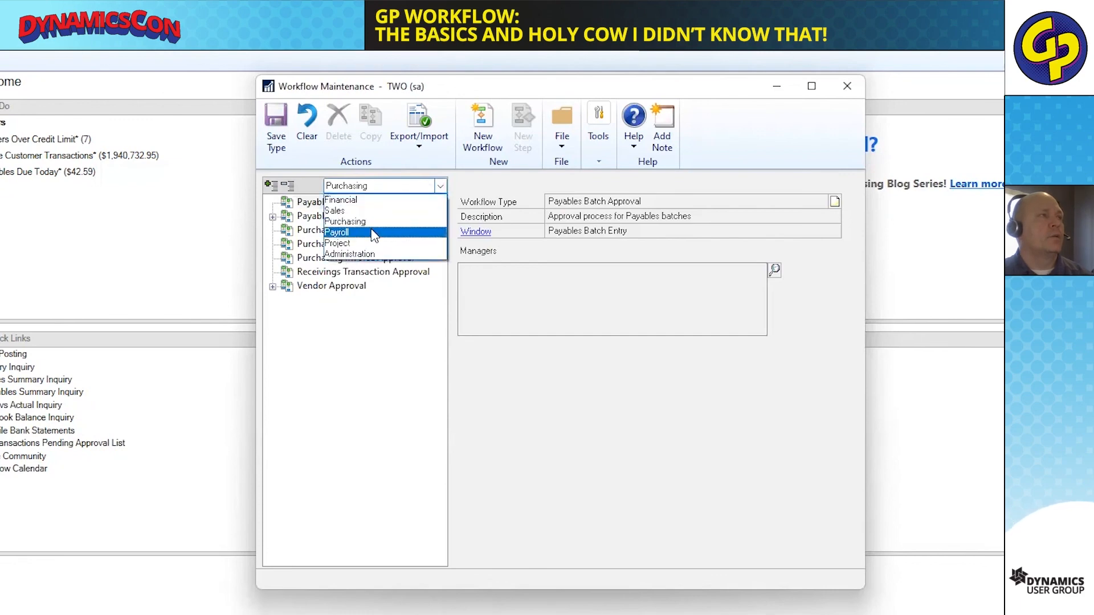
pyautogui.click(364, 233)
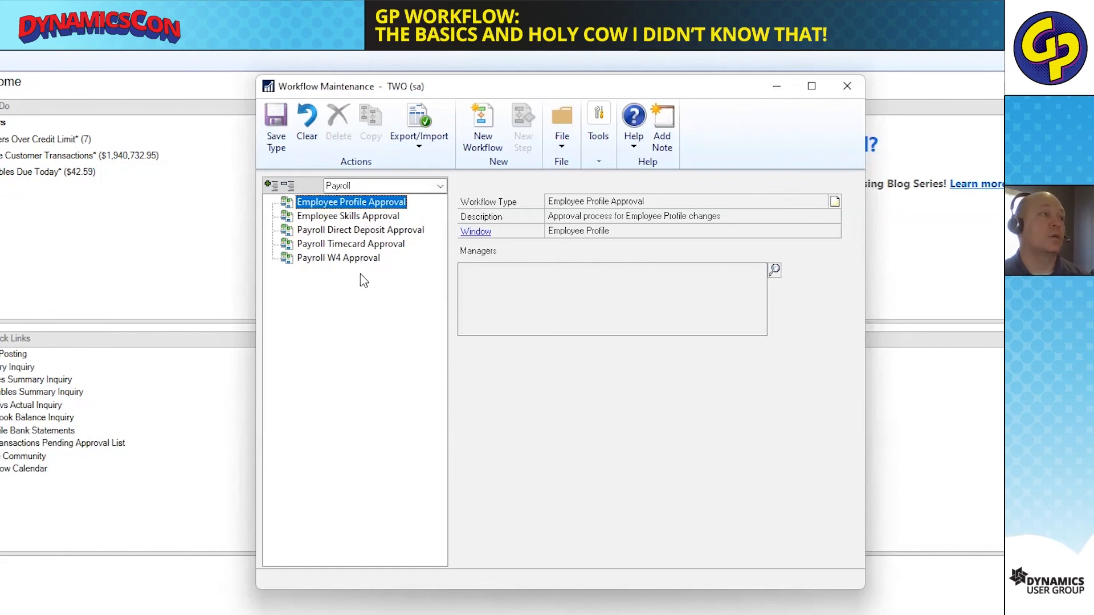
# Show the workflow types of the Project series and those of the Administration series.
pyautogui.click(440, 187)
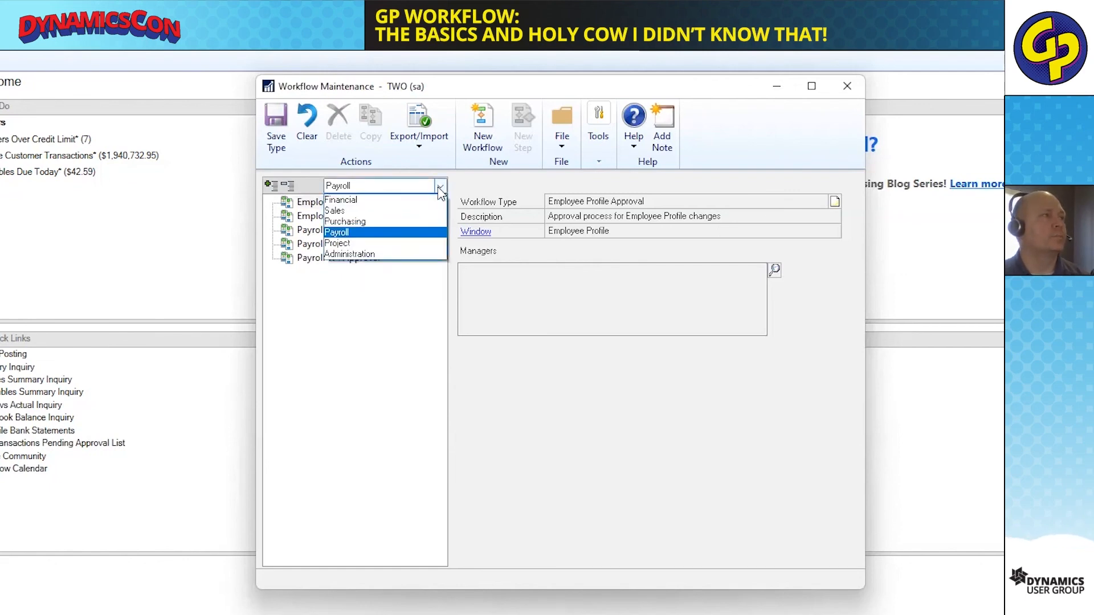
pyautogui.press('Escape')
pyautogui.click(439, 186)
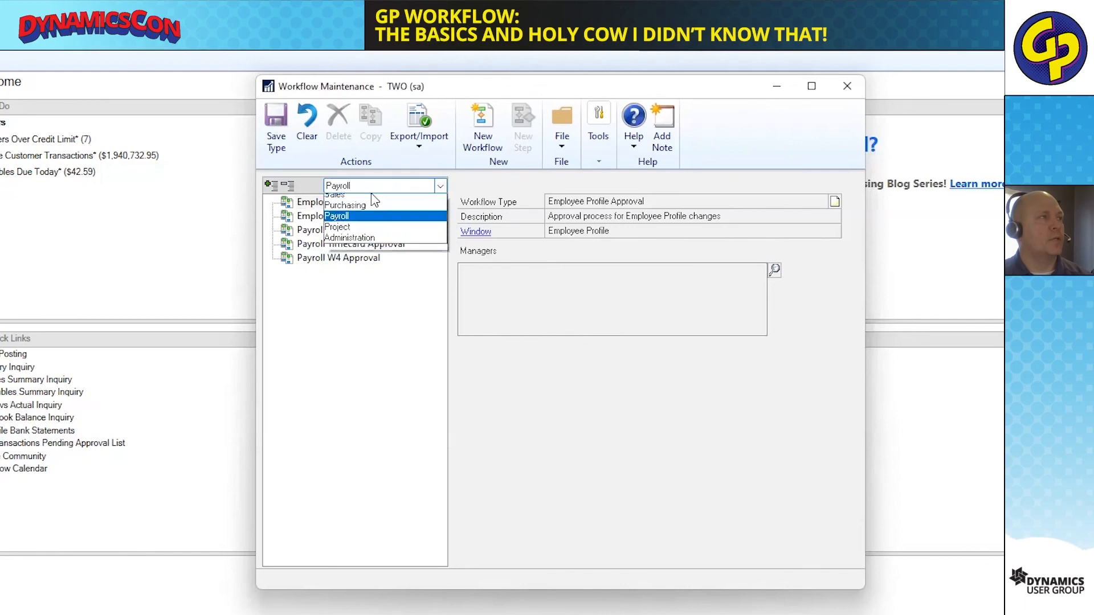
pyautogui.click(365, 234)
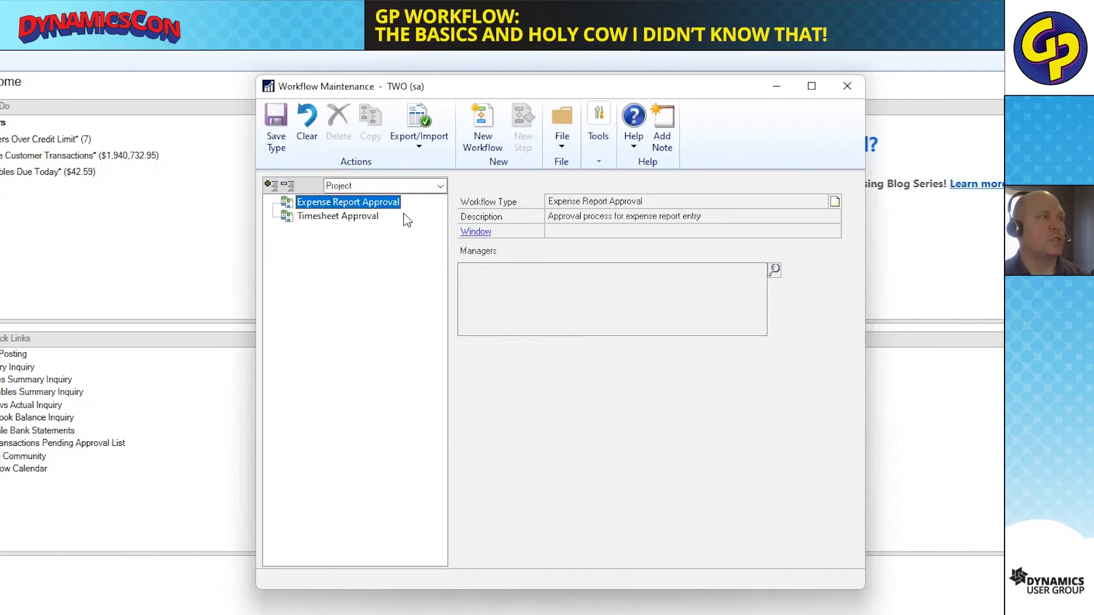
pyautogui.click(440, 187)
pyautogui.click(363, 250)
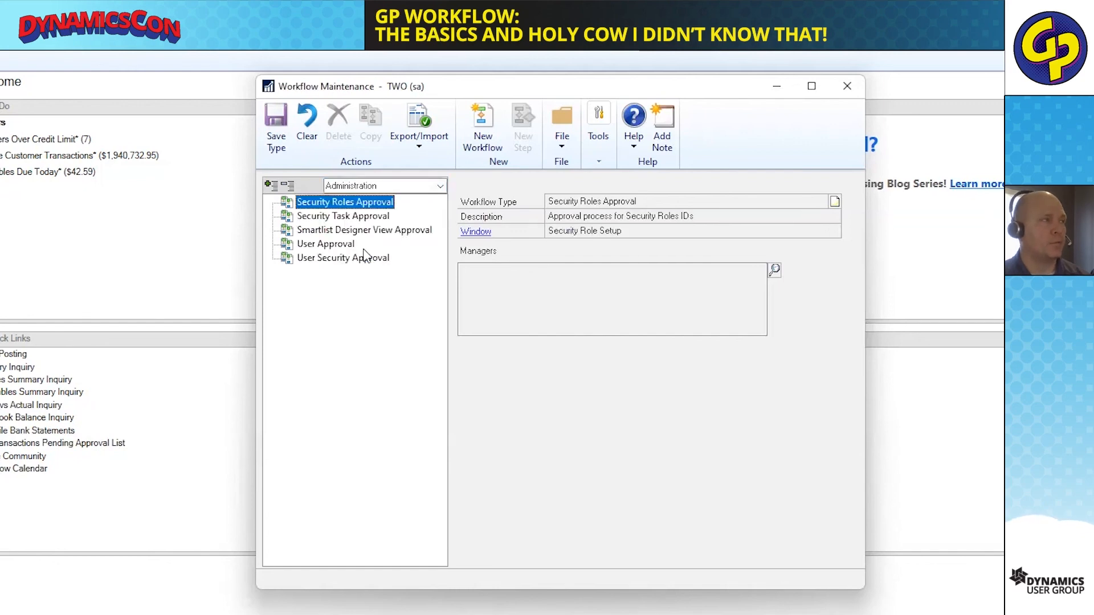
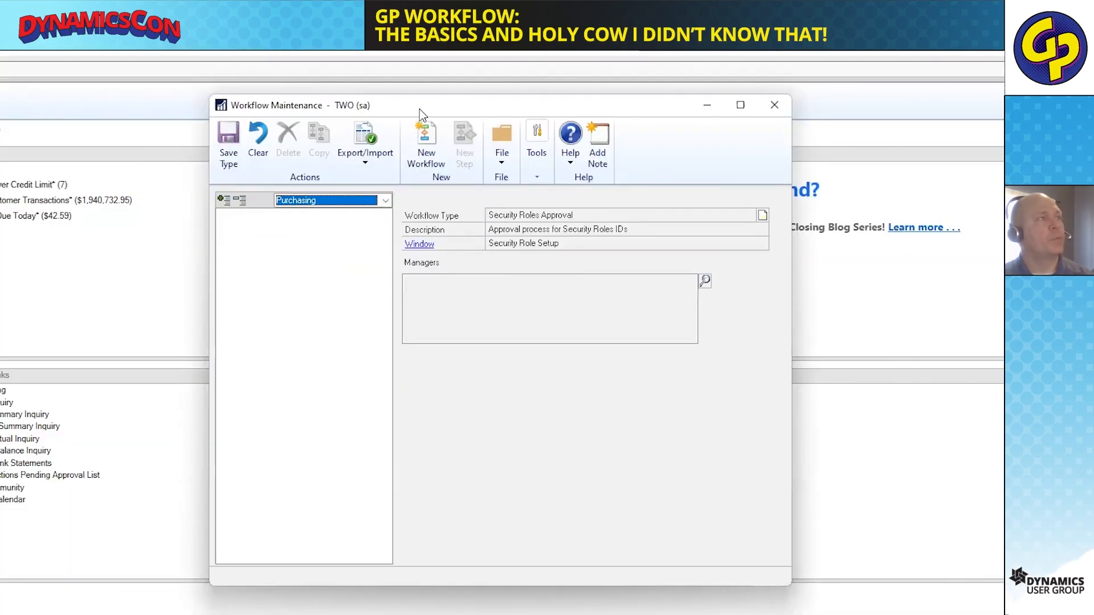
# Show the Purchasing series and select its Vendor Approval workflow type.
pyautogui.click(294, 203)
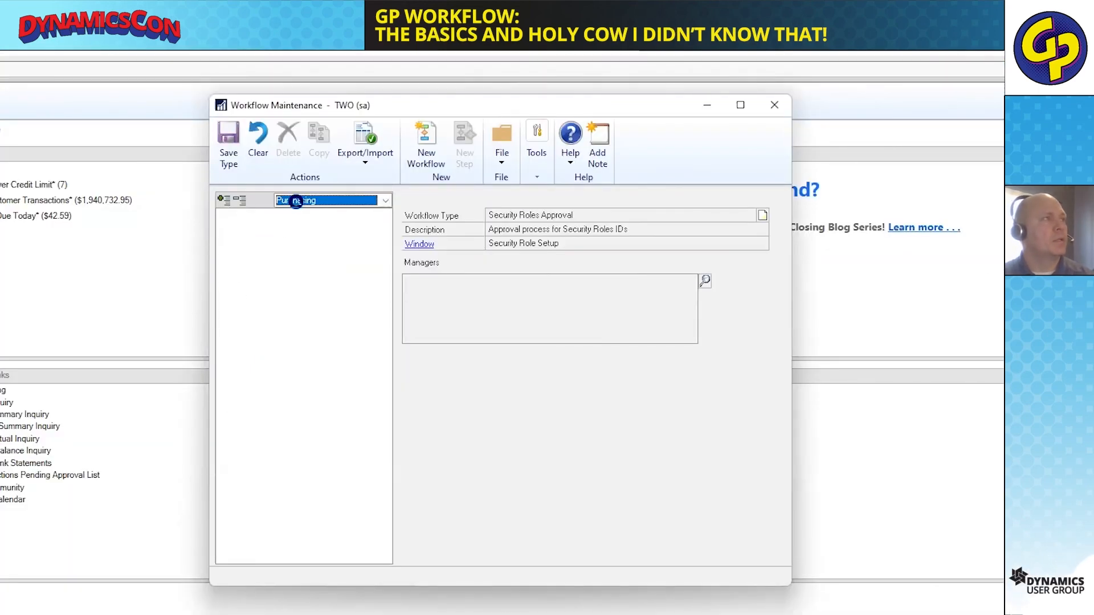
pyautogui.click(218, 294)
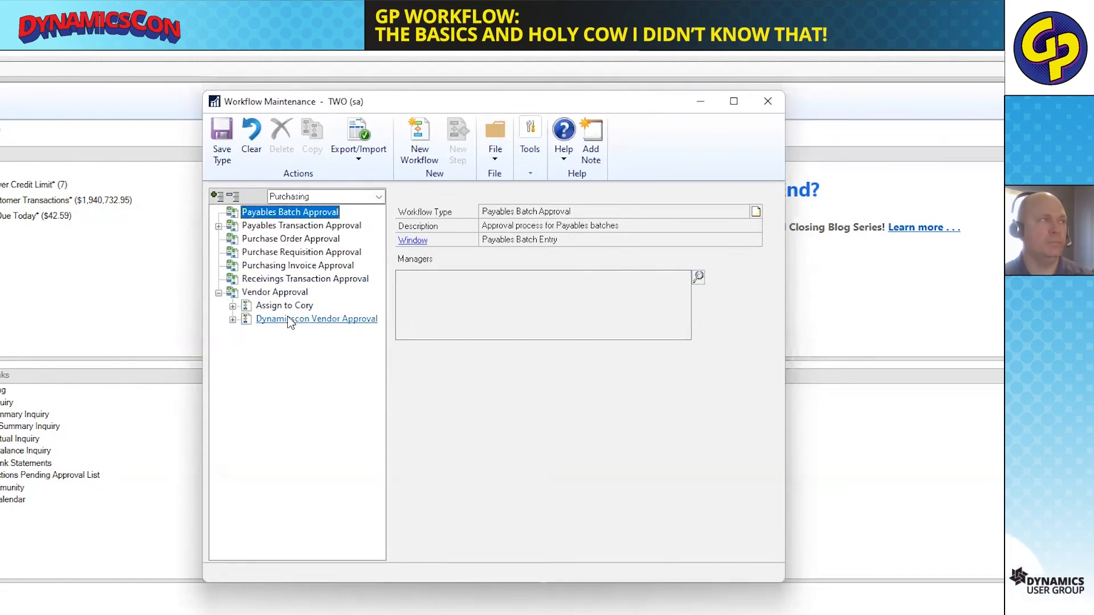
pyautogui.click(291, 296)
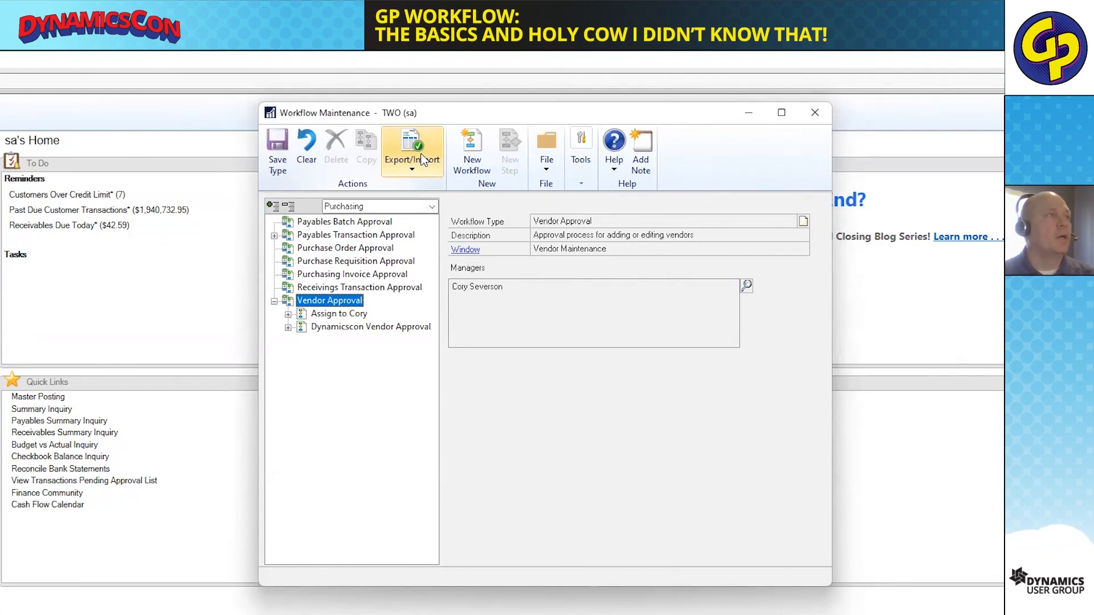
# Create a new workflow under Vendor Approval and name it "DynamicCon Vendor Approval".
pyautogui.click(478, 155)
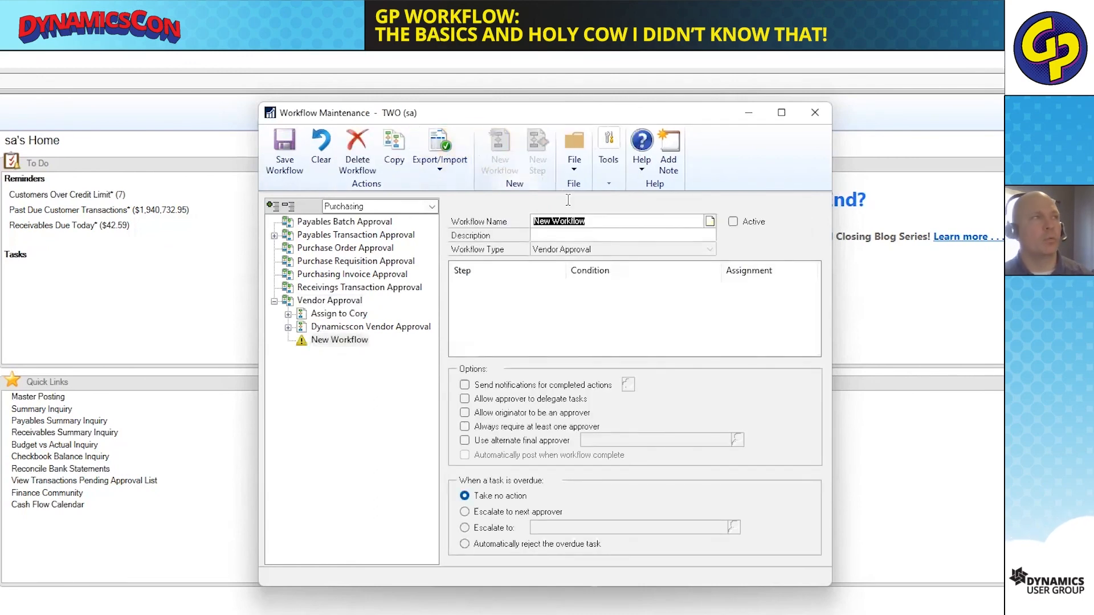
pyautogui.write('D')
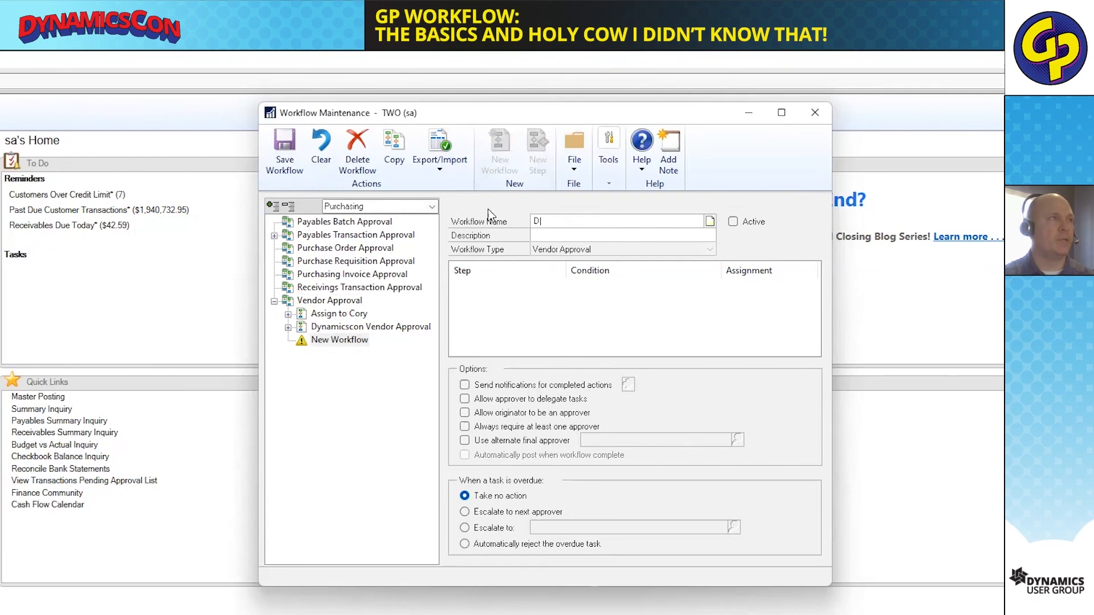
pyautogui.write('ynamic')
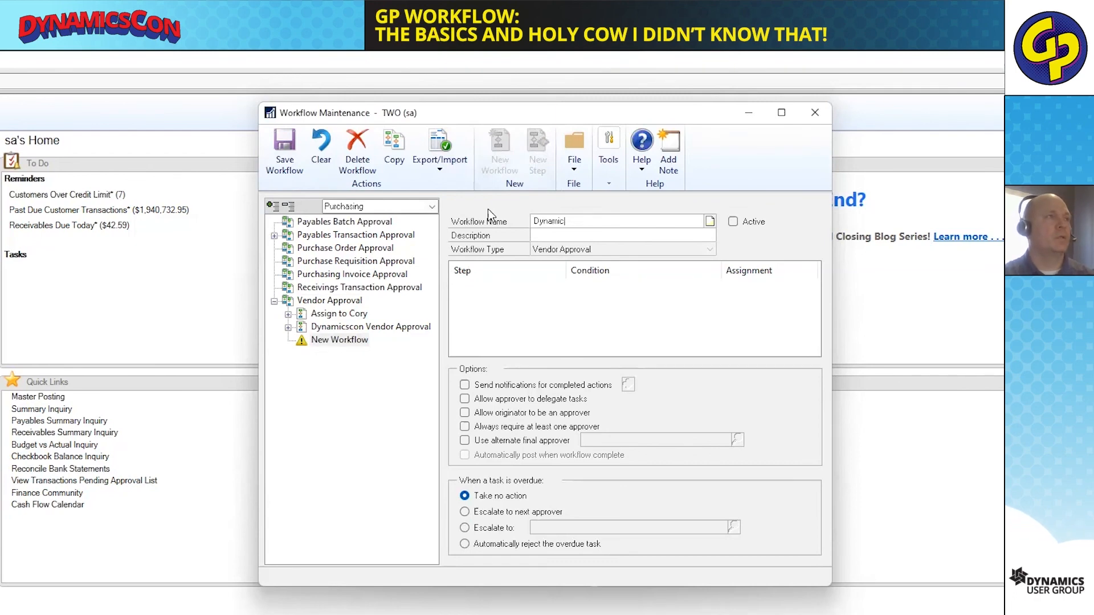
pyautogui.write('Con Vendor Approval')
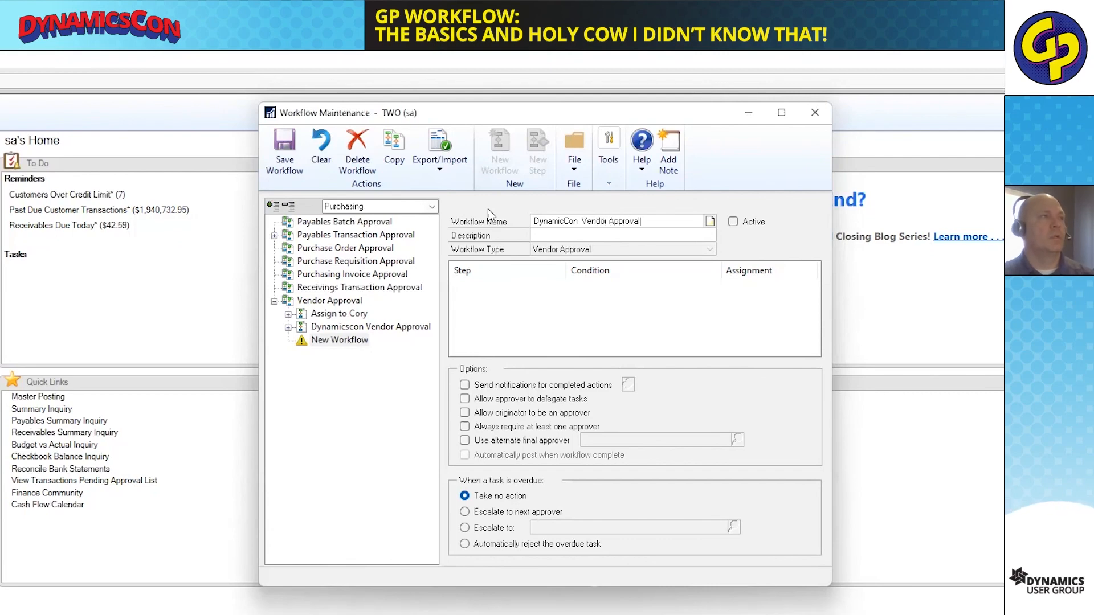
pyautogui.press('Tab')
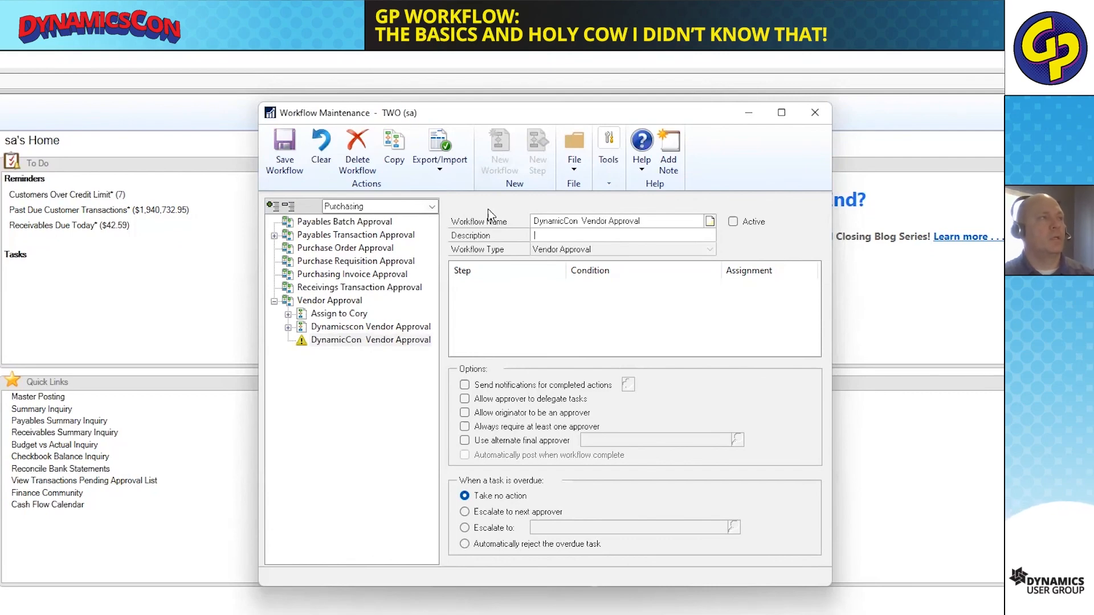
# Copy the workflow name into the description and save the workflow.
pyautogui.moveTo(638, 223); pyautogui.dragTo(529, 212)
pyautogui.hotkey('ctrl', 'c')
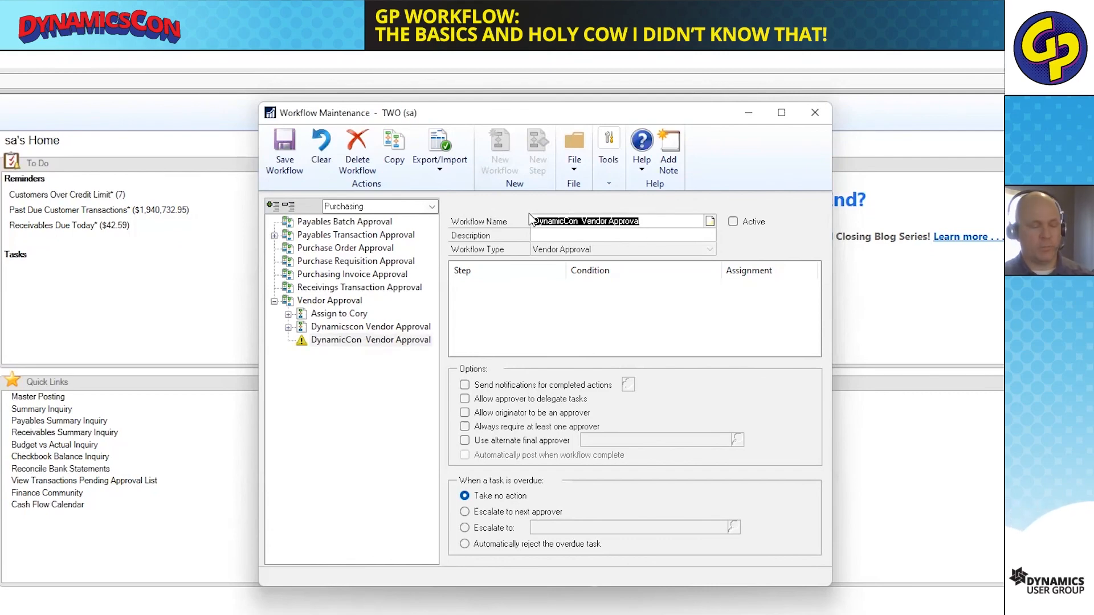
pyautogui.click(561, 231)
pyautogui.hotkey('ctrl', 'v')
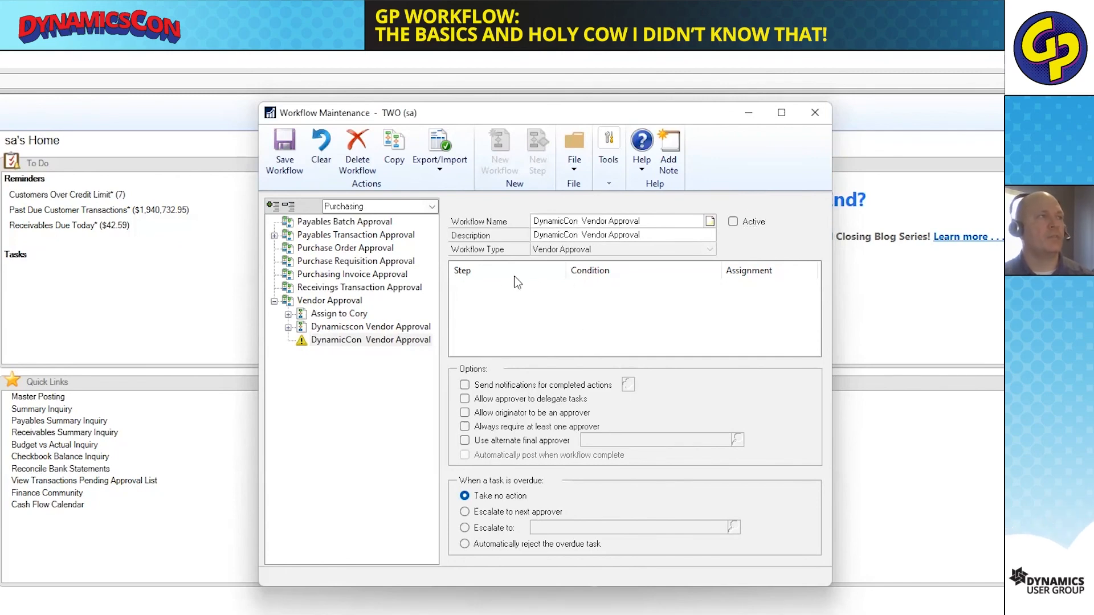
pyautogui.click(284, 151)
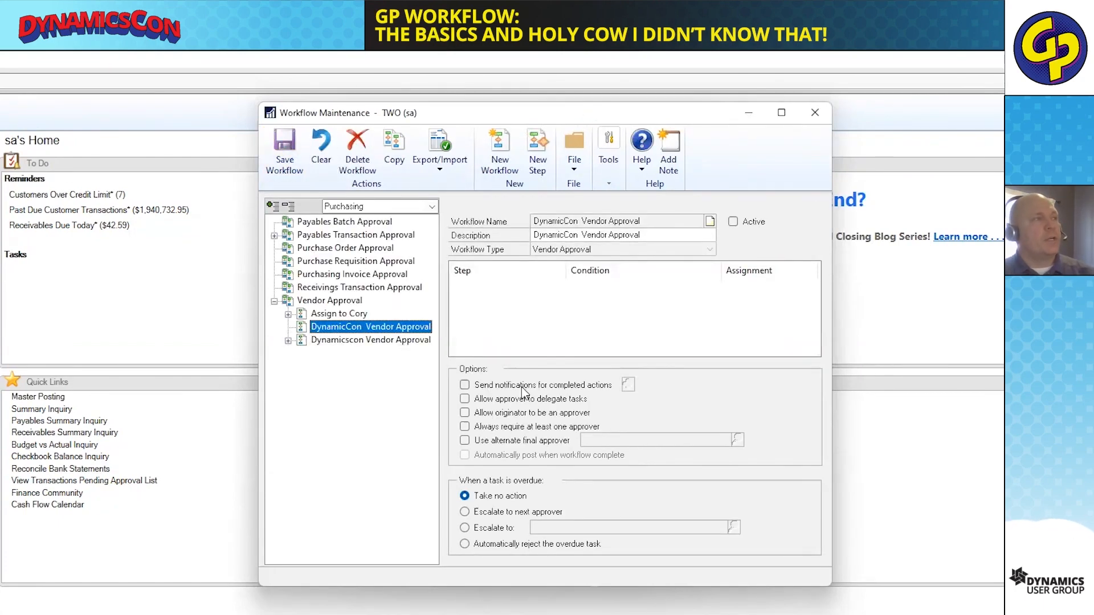
# Try sending notifications for completed actions, with the originator notified on Submit.
pyautogui.click(487, 387)
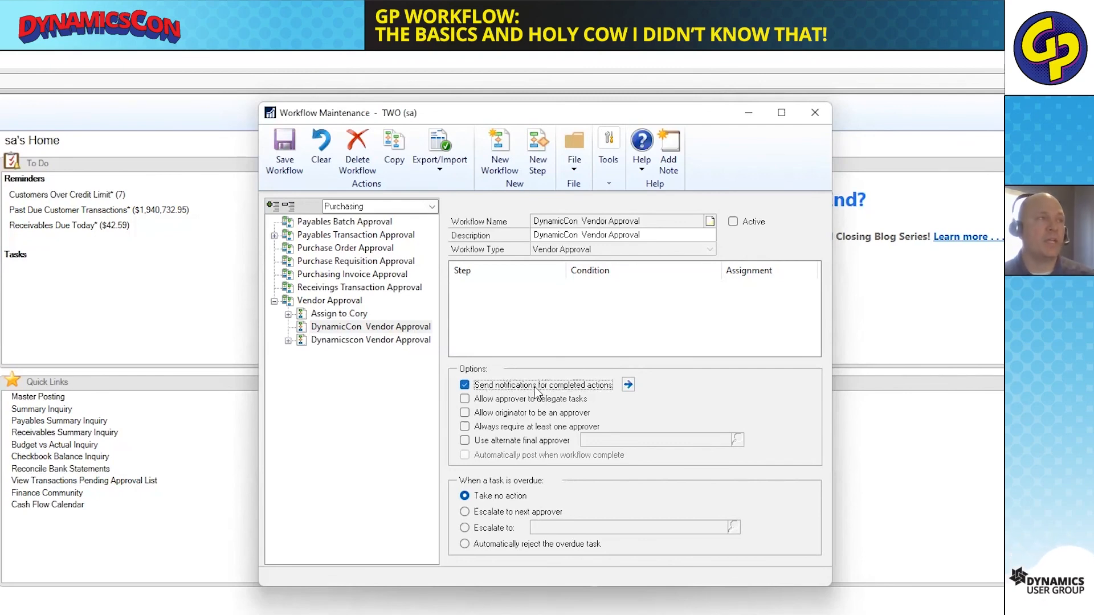
pyautogui.click(628, 385)
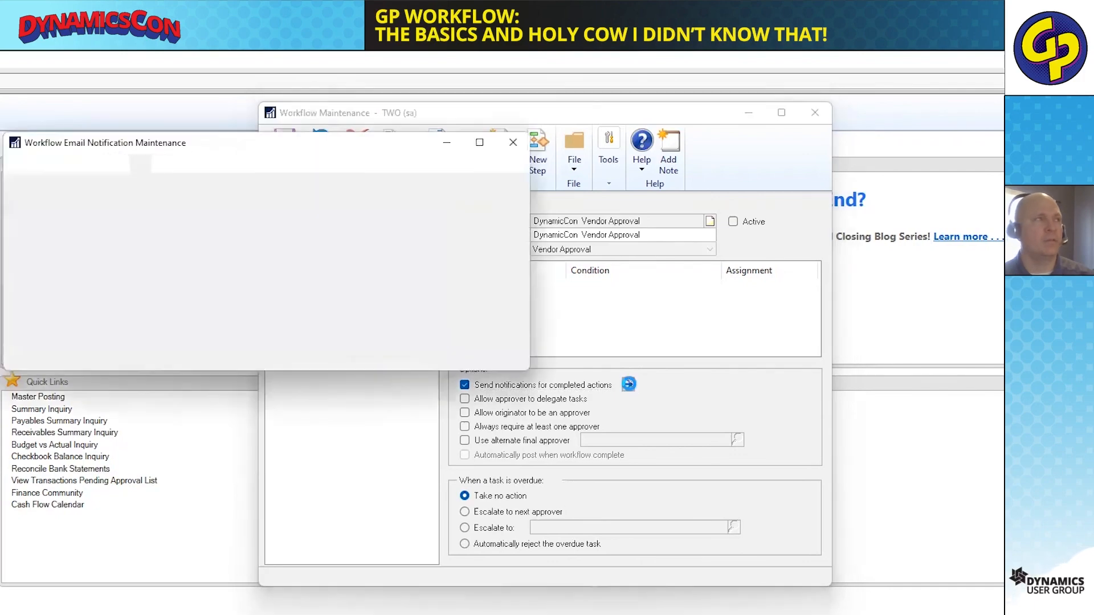
pyautogui.moveTo(391, 141); pyautogui.dragTo(977, 221)
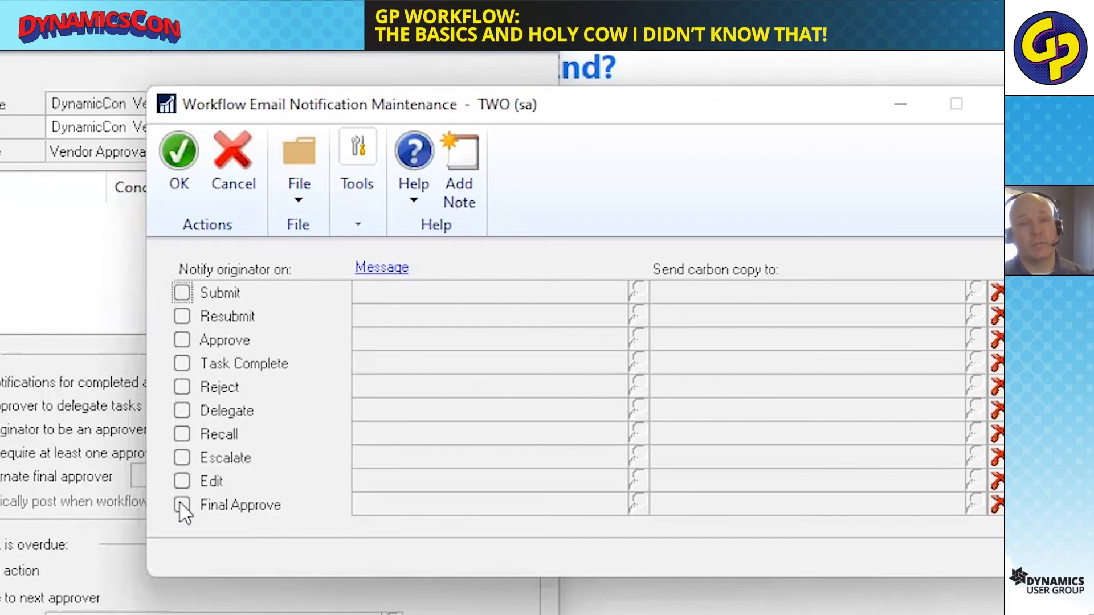
pyautogui.click(182, 293)
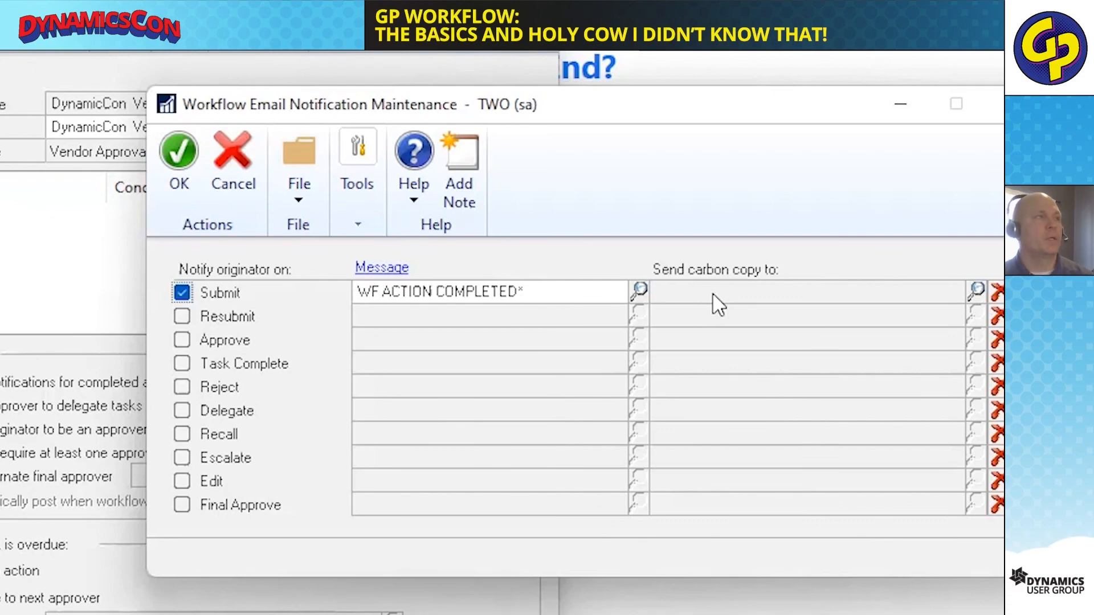
pyautogui.click(227, 150)
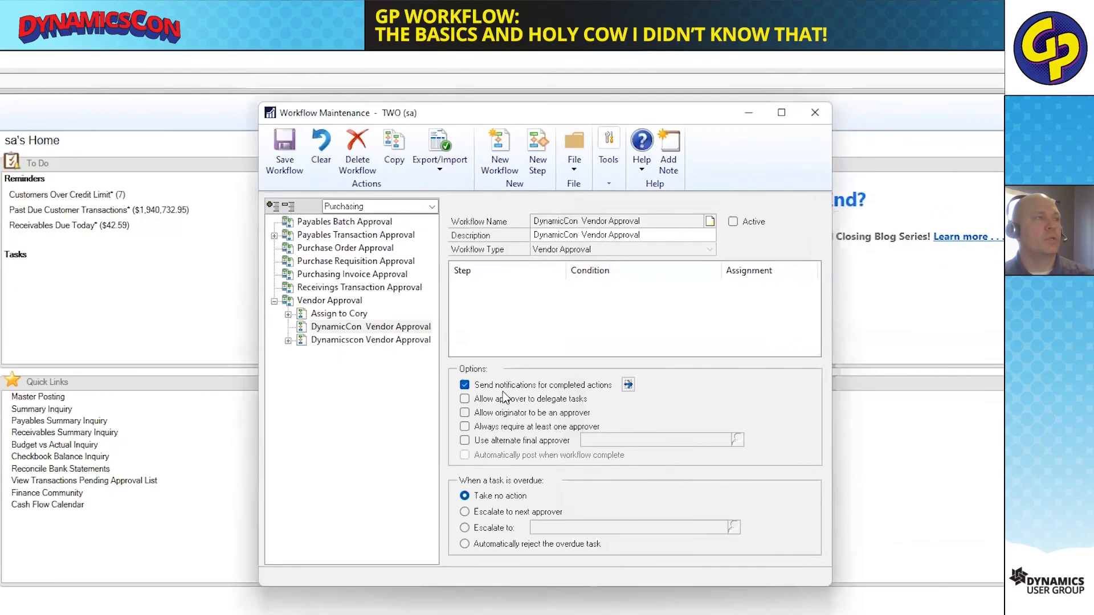
# Allow the originator to be an approver in the workflow, leaving approver delegation off.
pyautogui.click(500, 399)
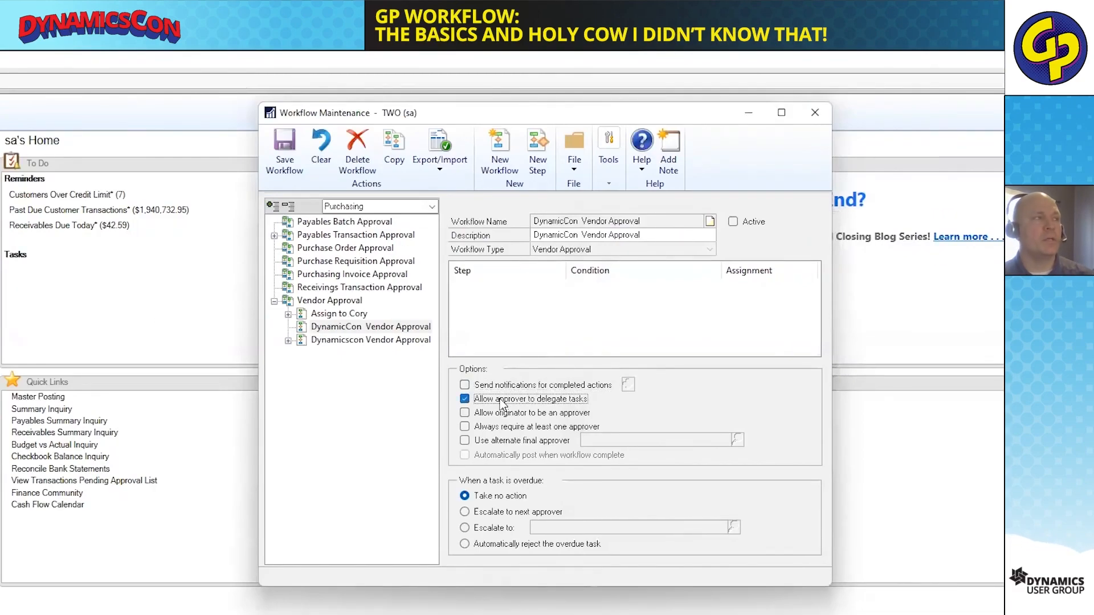
pyautogui.click(499, 398)
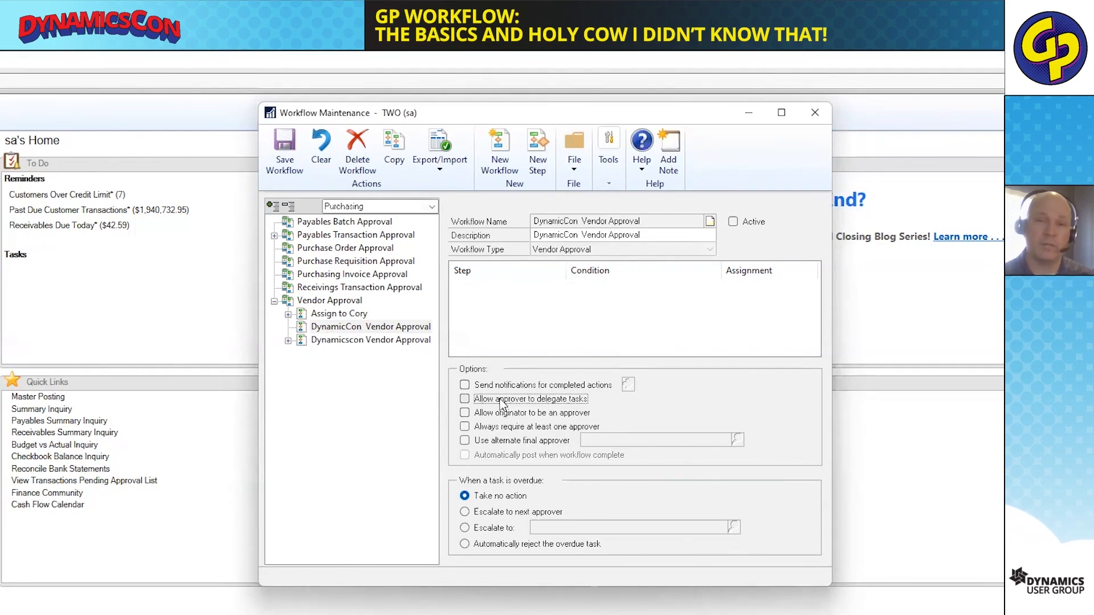
pyautogui.click(512, 414)
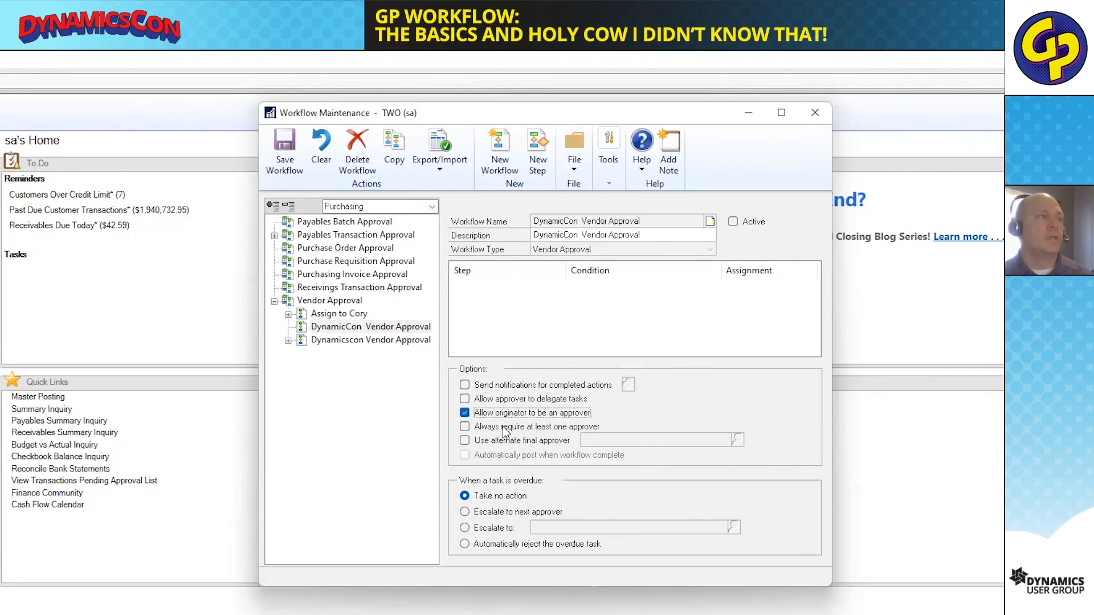
# Try the options that always require at least one approver and use an alternate final approver.
pyautogui.click(501, 427)
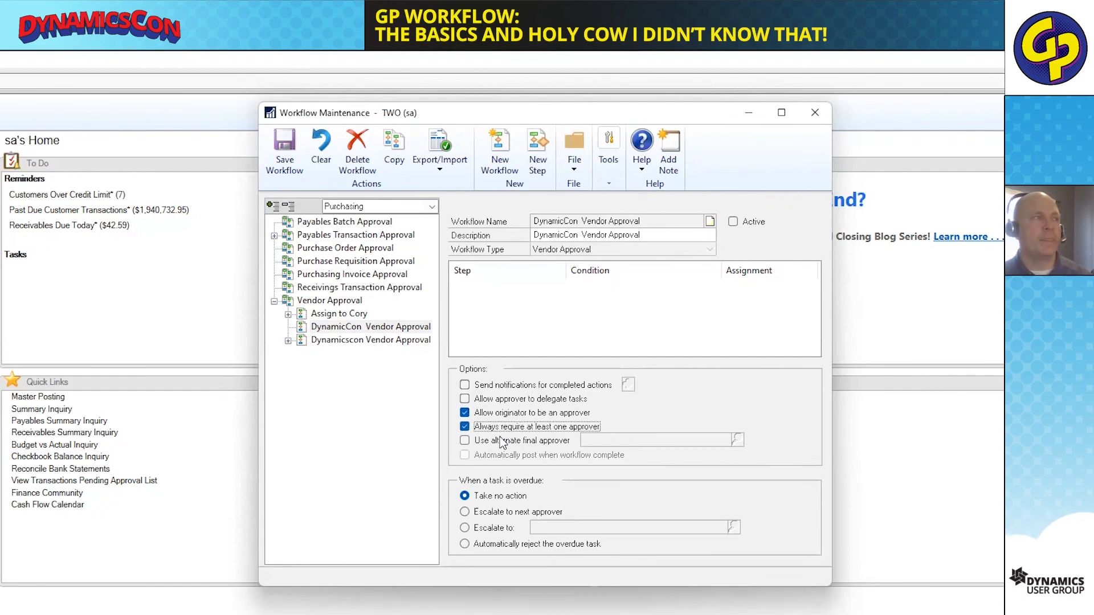
pyautogui.click(493, 443)
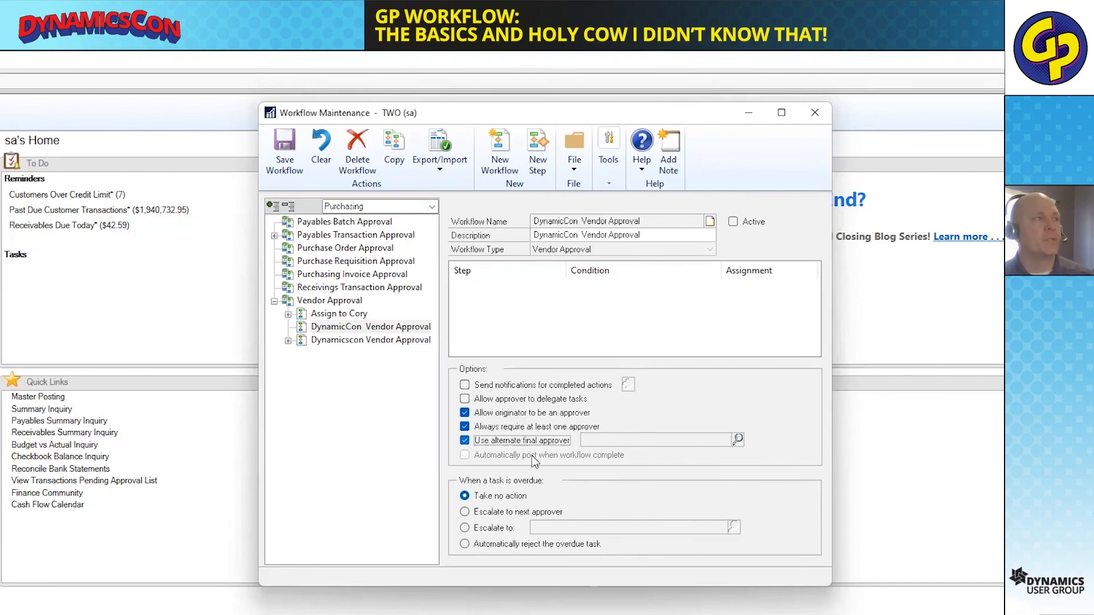
pyautogui.click(464, 440)
pyautogui.click(465, 427)
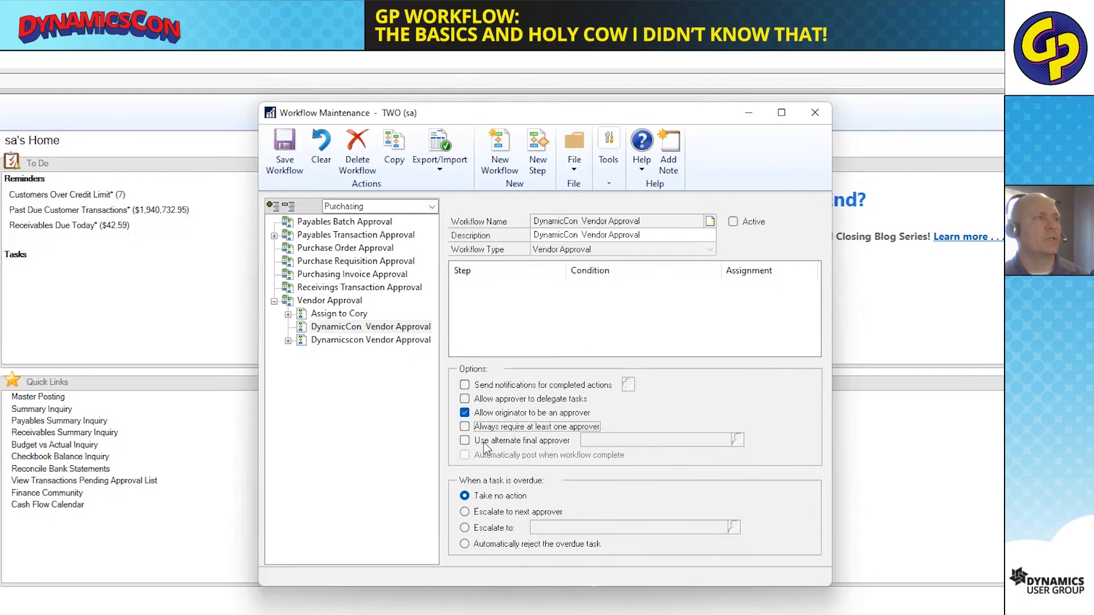
# Add a step to the DynamicCon Vendor Approval workflow, named "Vendor assign to" plus the approver's first name.
pyautogui.click(531, 316)
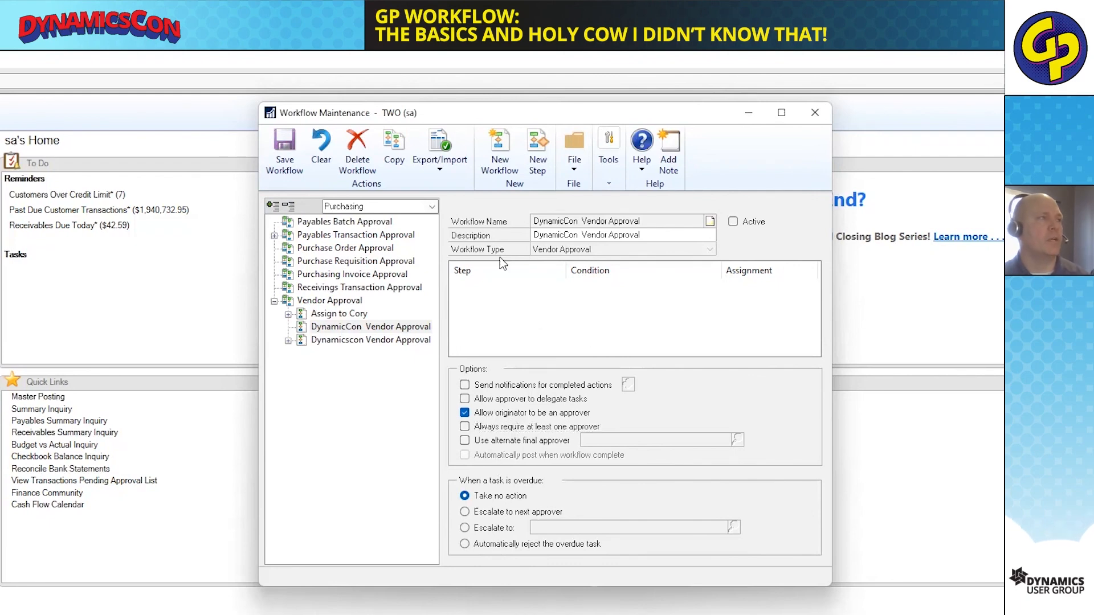
pyautogui.click(537, 151)
pyautogui.click(367, 502)
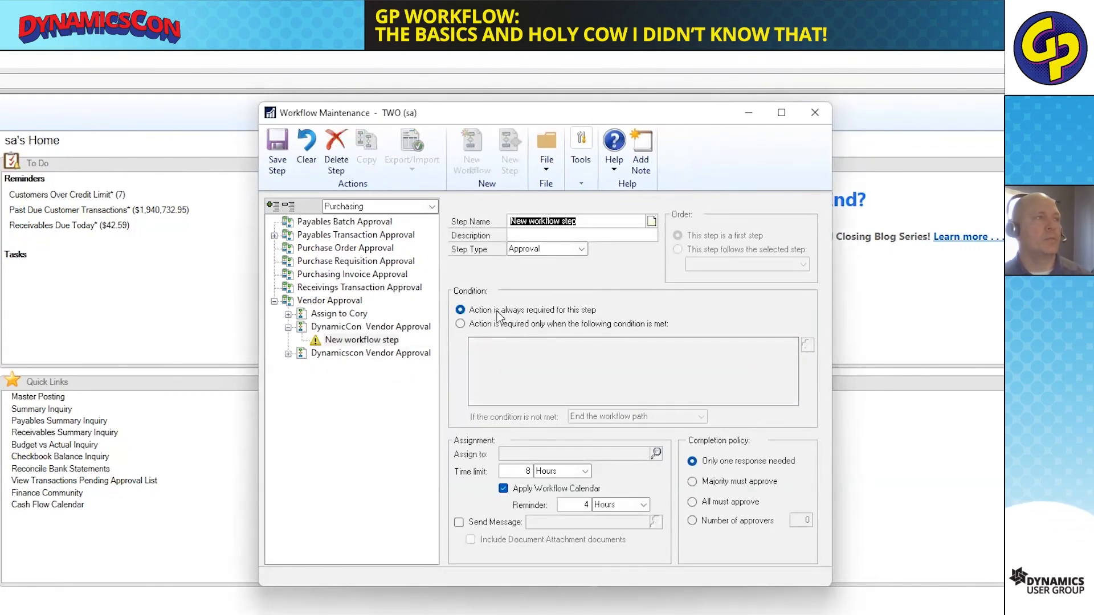
pyautogui.click(604, 219)
pyautogui.moveTo(604, 219); pyautogui.dragTo(466, 222)
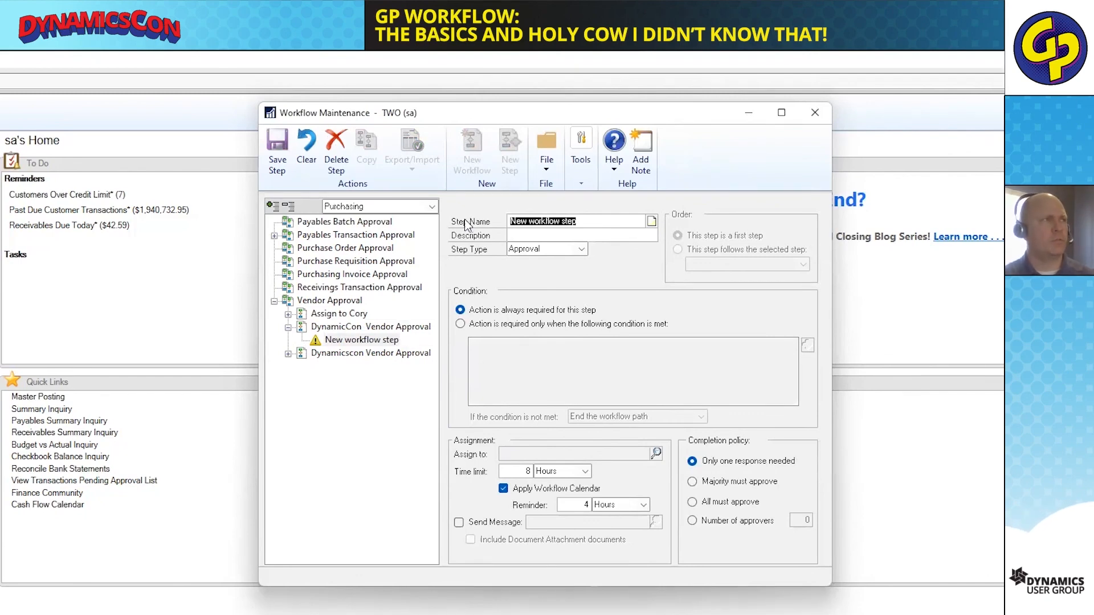
pyautogui.write('Vendor ')
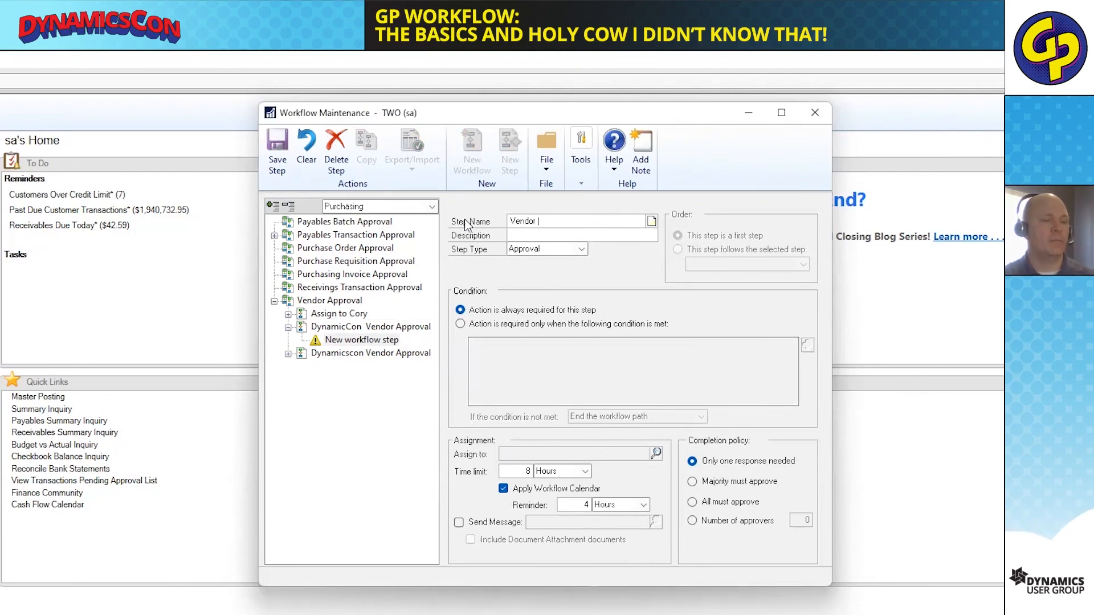
pyautogui.write('assign to cory')
pyautogui.press('Tab')
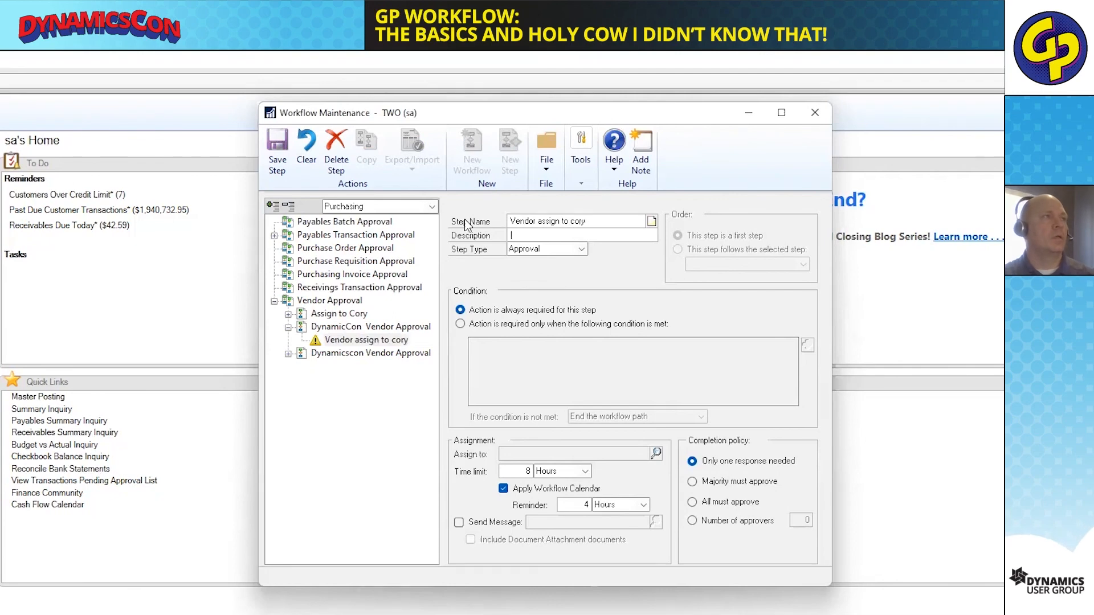
pyautogui.write('Vendor assign to')
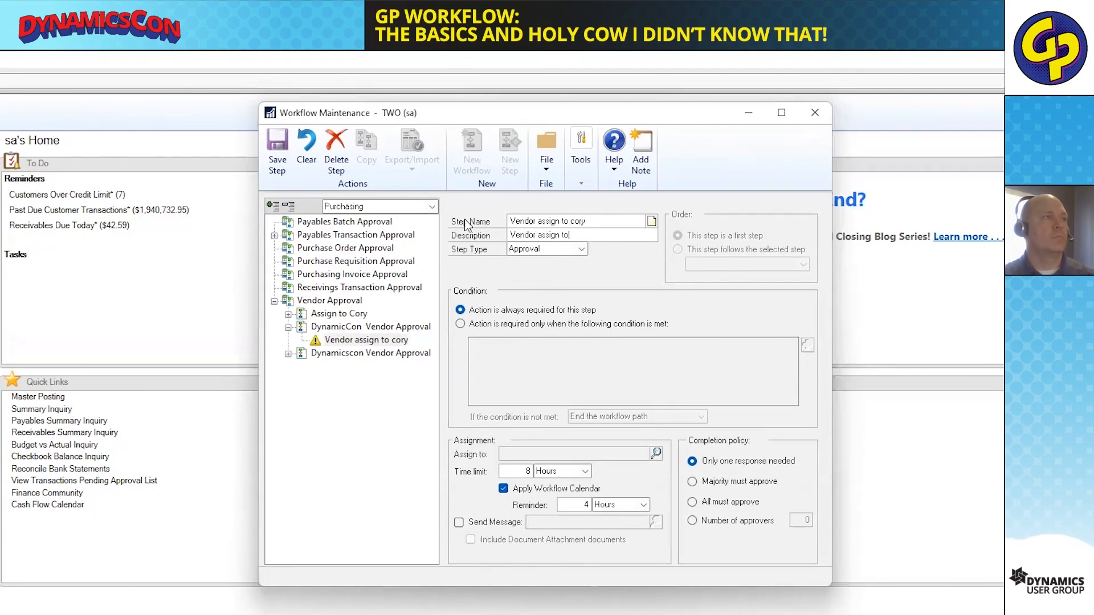
pyautogui.write(' cory')
# Describe the step with the same text as its name and choose Approval as its step type.
pyautogui.press('Tab')
pyautogui.click(544, 249)
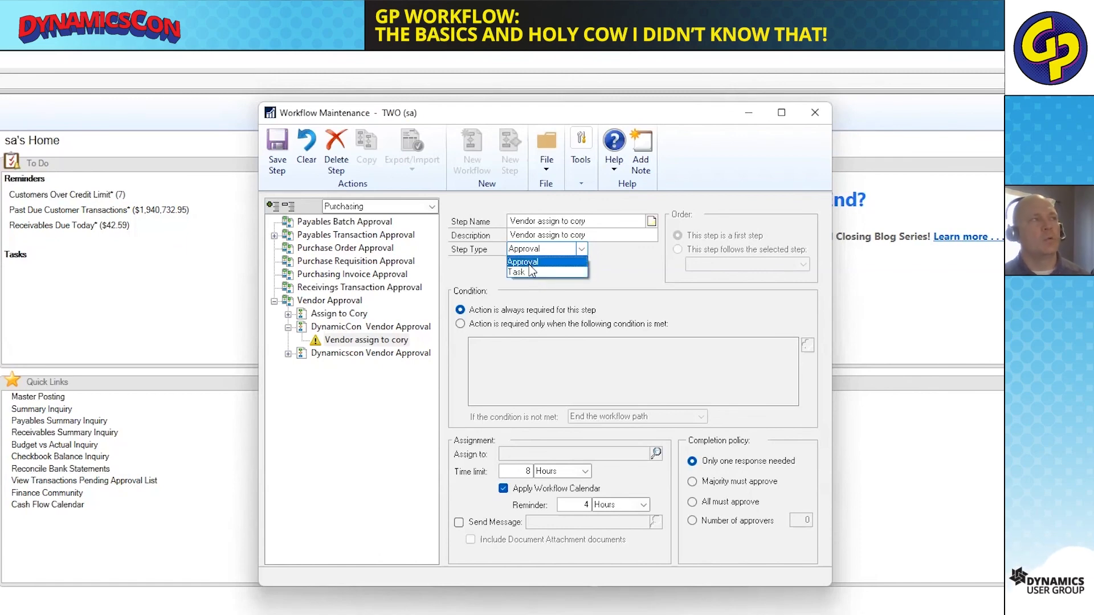
pyautogui.click(529, 264)
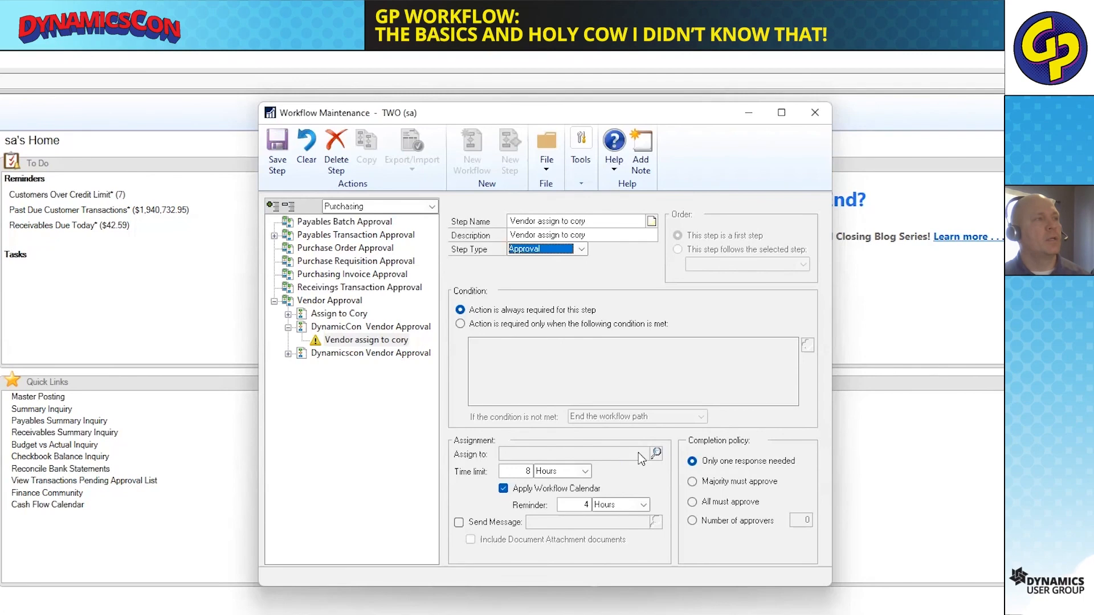
# Assign the step to the approver by finding their full name among People and Groups and adding them as a selected user.
pyautogui.click(656, 452)
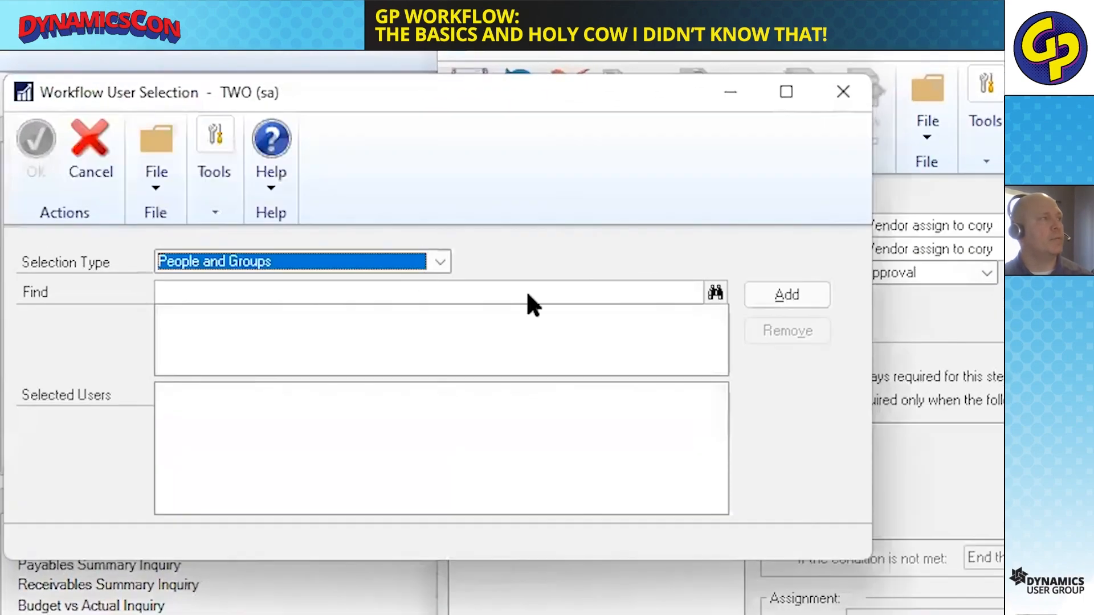
pyautogui.click(416, 279)
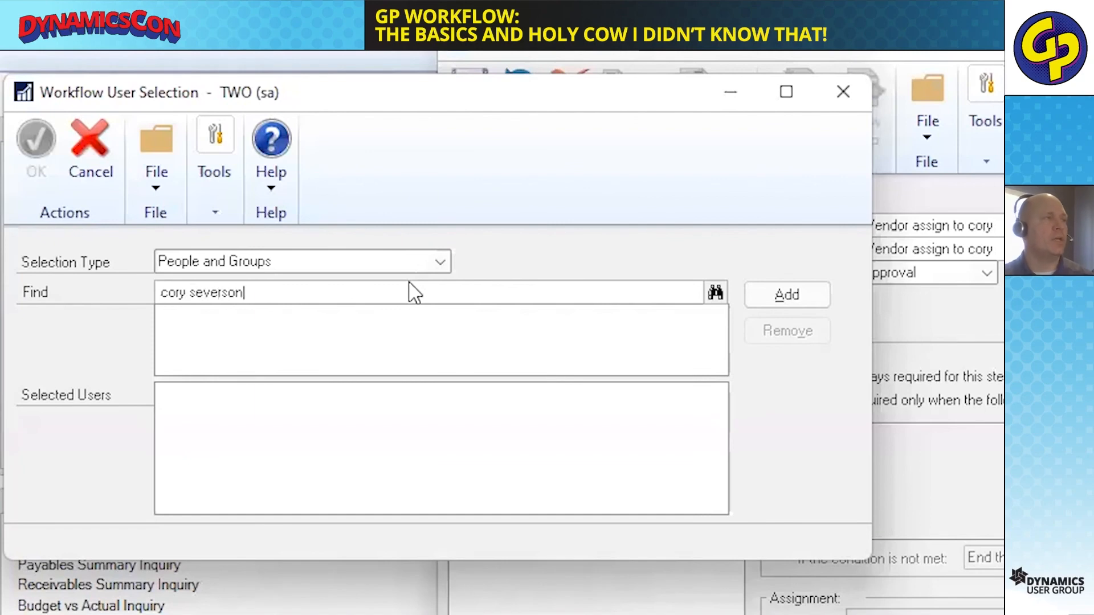
pyautogui.click(712, 292)
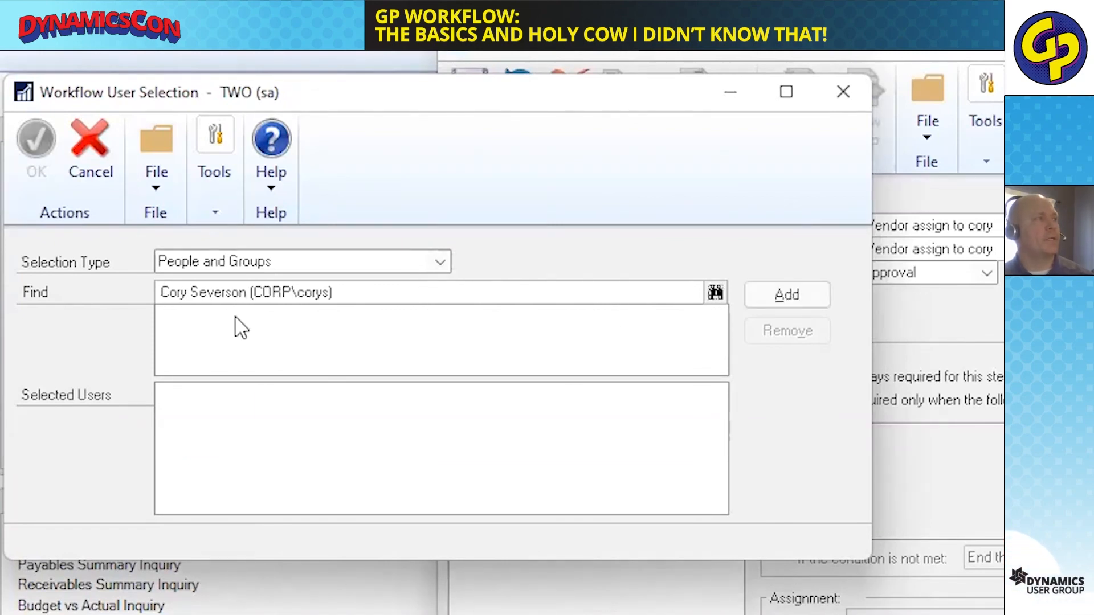
pyautogui.click(786, 295)
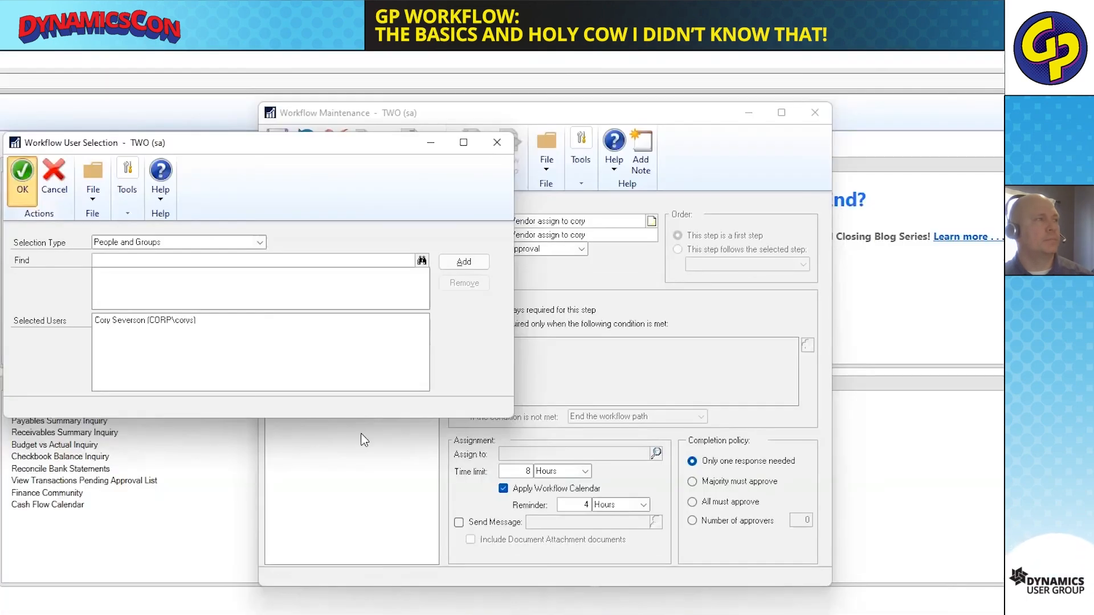
pyautogui.click(33, 163)
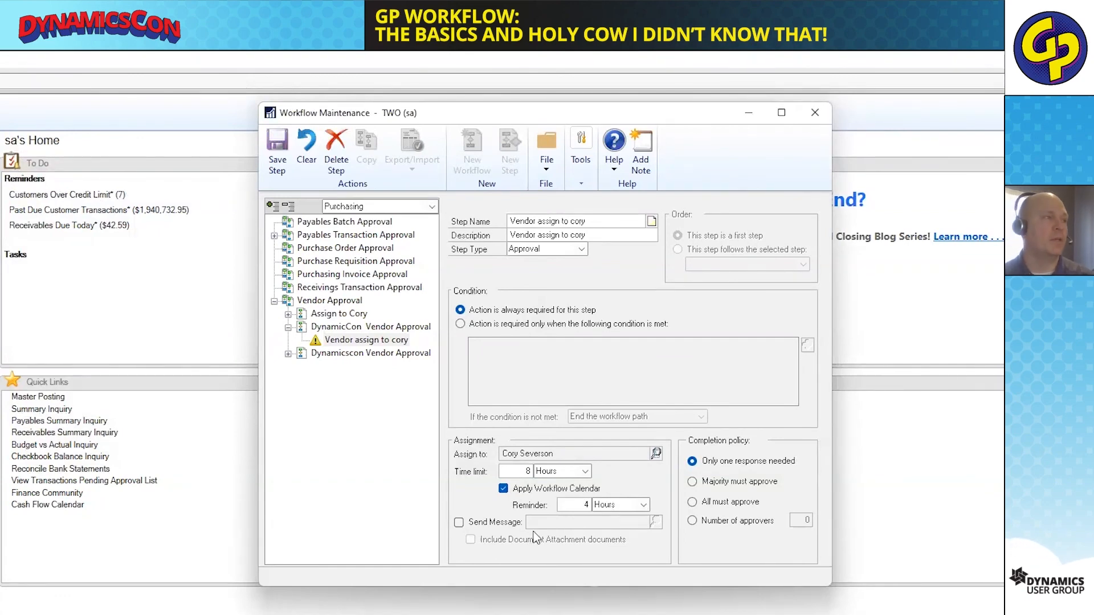
# Turn on the assignment message for the approval step and save it, and activate and save the DynamicCon Vendor Approval workflow.
pyautogui.click(458, 523)
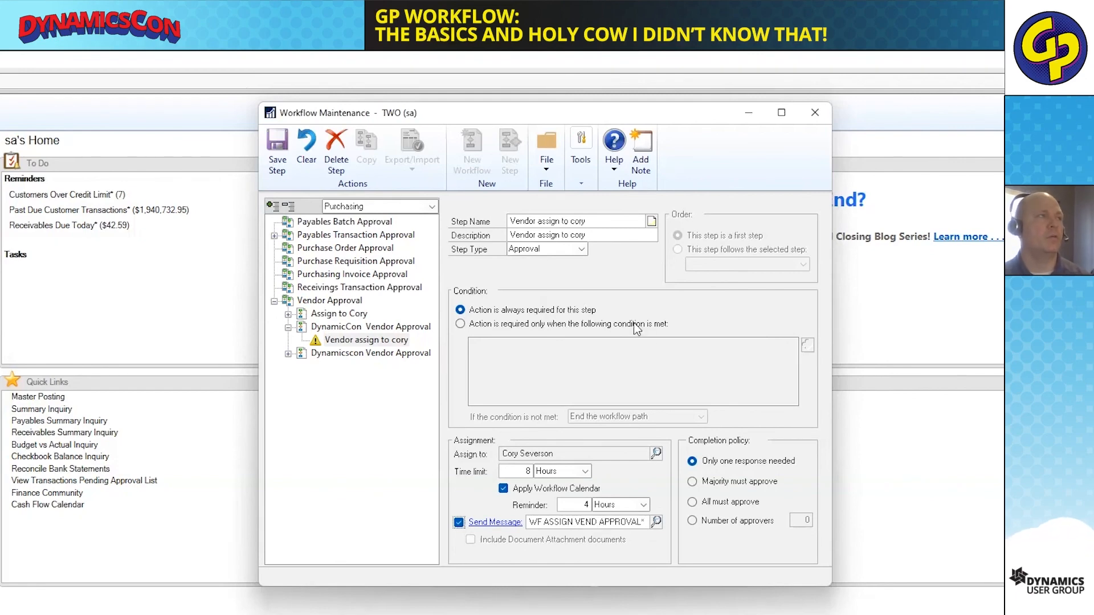
pyautogui.click(279, 154)
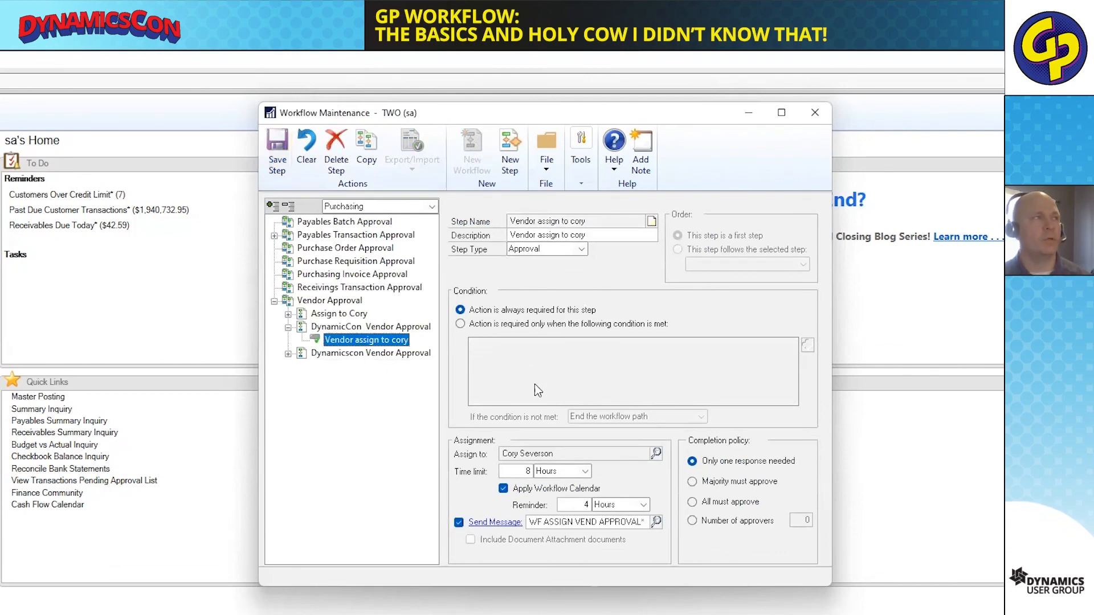
pyautogui.click(354, 328)
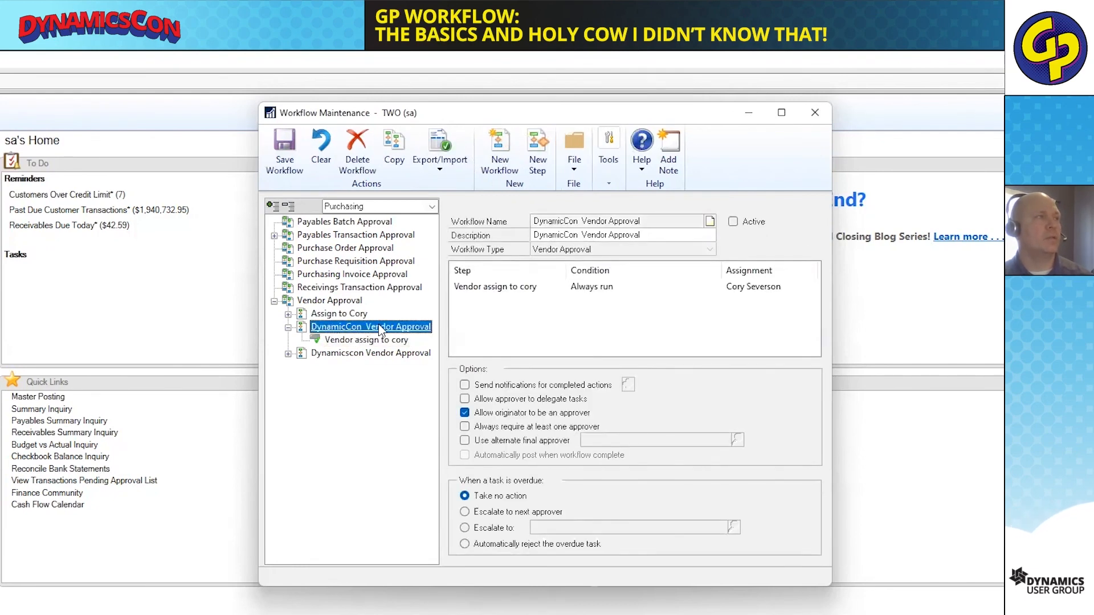
pyautogui.click(733, 224)
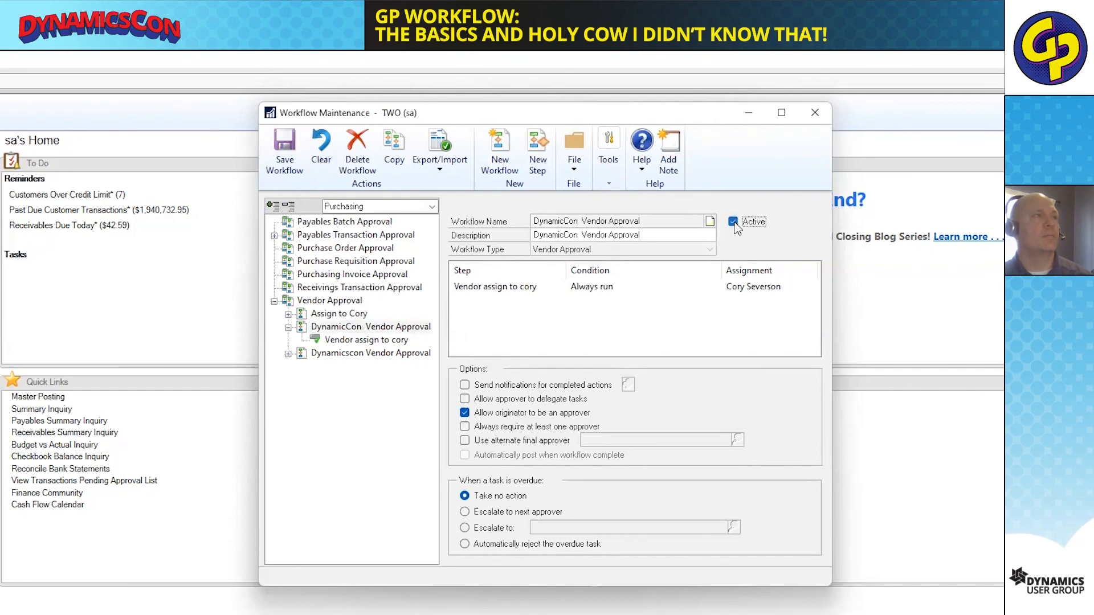
pyautogui.click(287, 157)
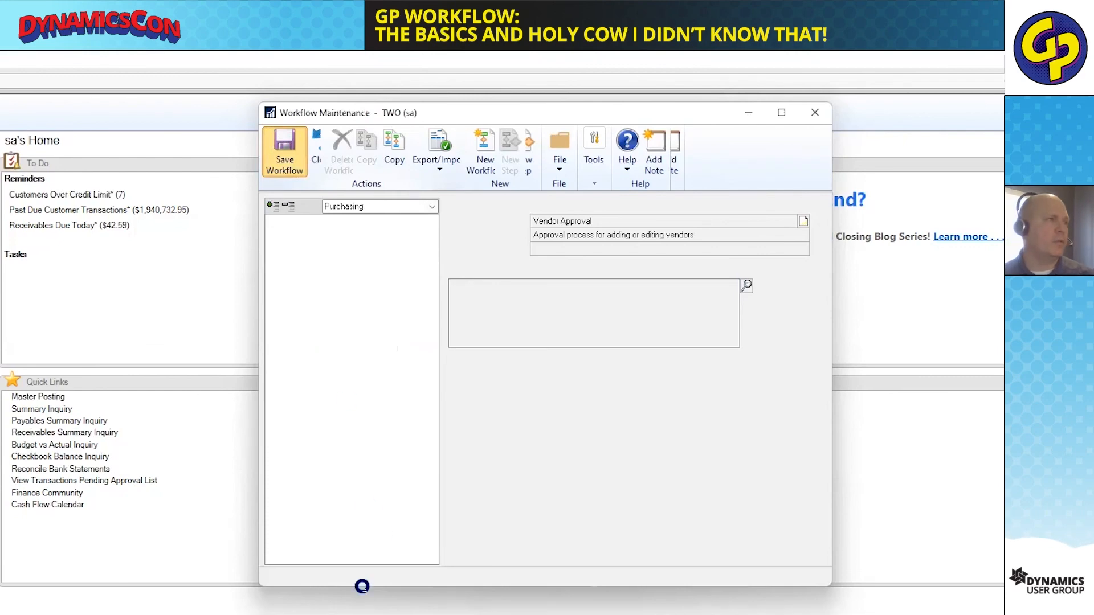
# Start a new purchasing vendor record with vendor ID DYNCON and the name DynamicsCon, accepting the same short name and check name.
pyautogui.click(117, 415)
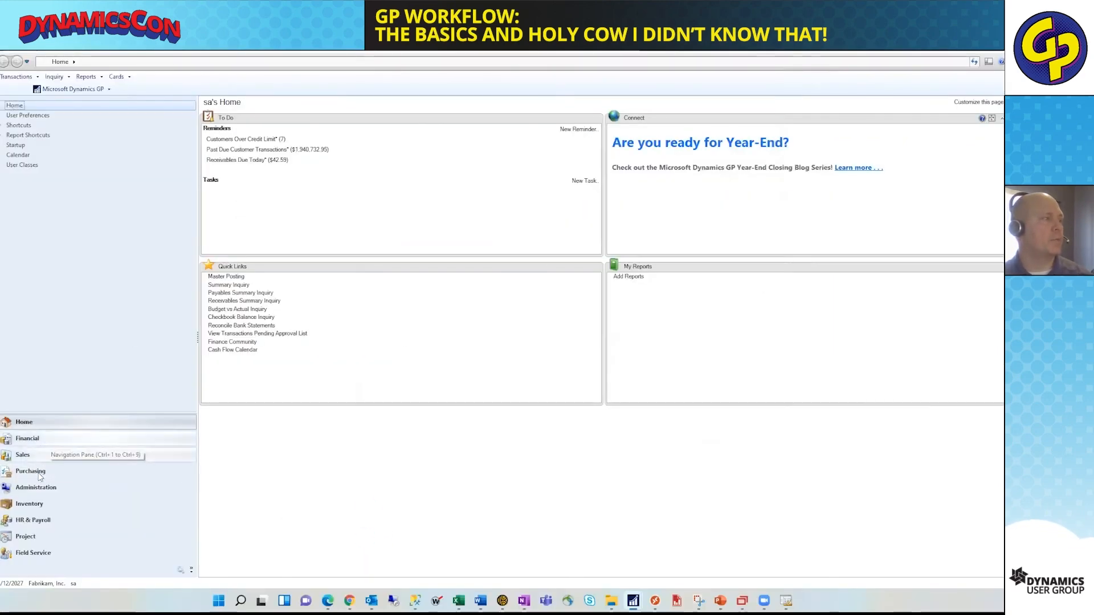
pyautogui.click(40, 476)
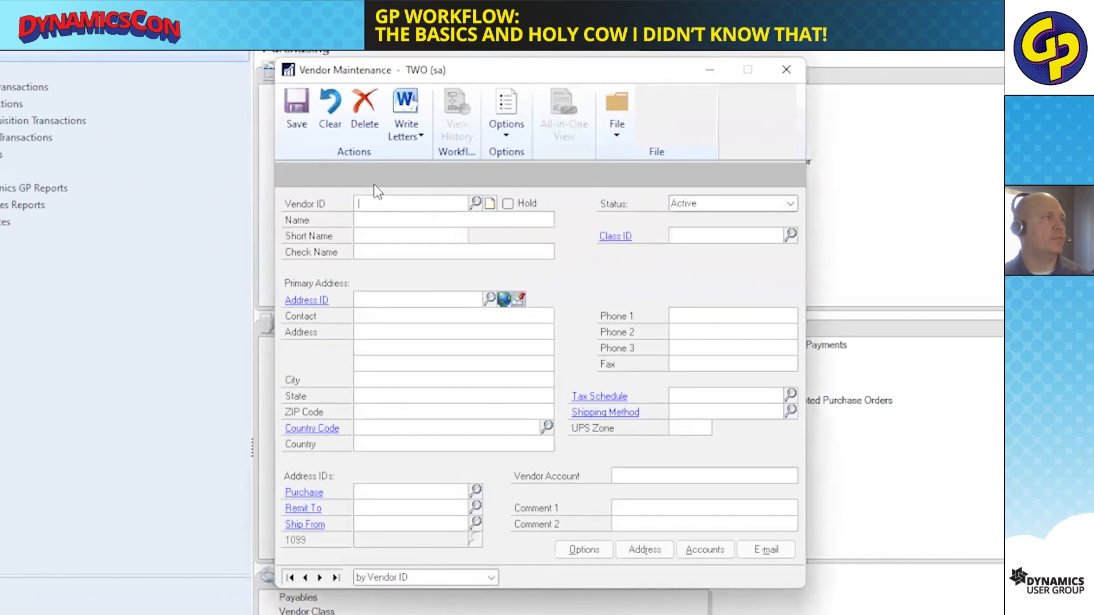
pyautogui.write('DYNCON')
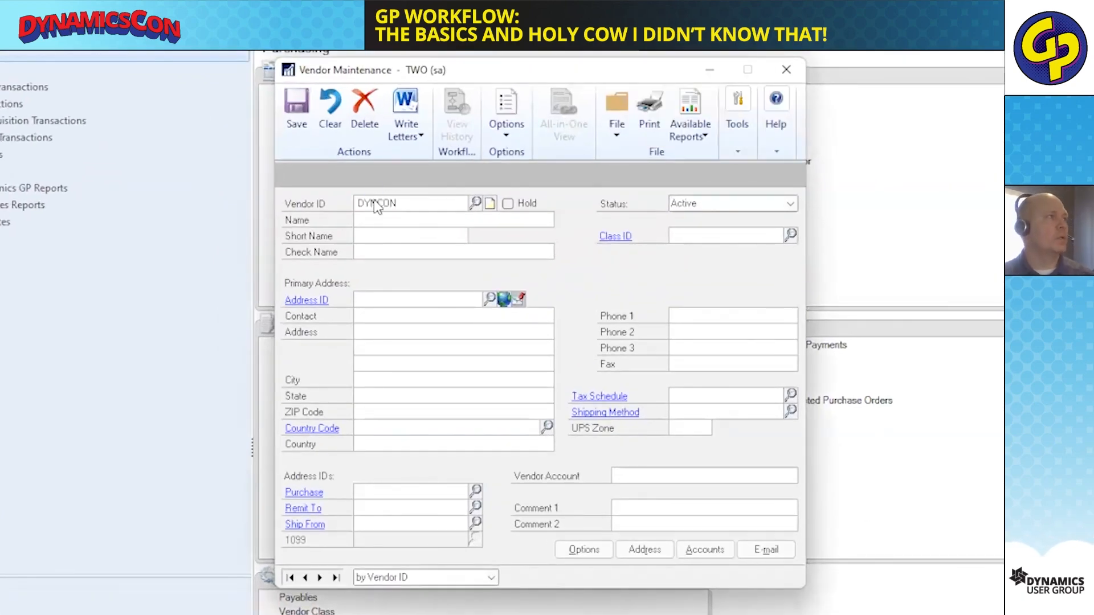
pyautogui.press('Tab')
pyautogui.write('DynamicsCon')
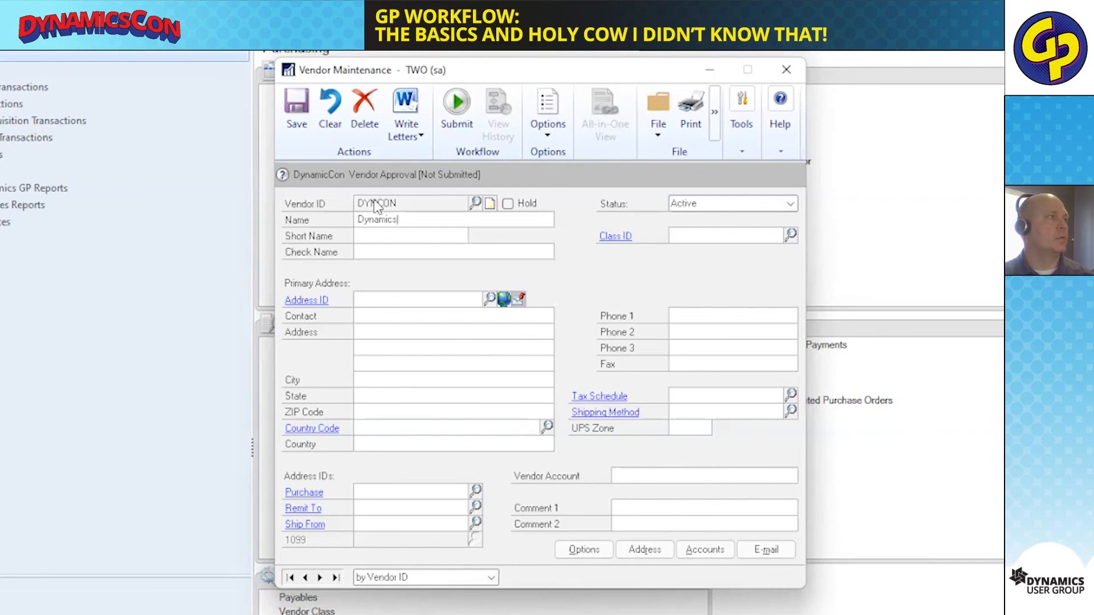
pyautogui.press('Tab')
pyautogui.press('Tab')
pyautogui.press('Tab')
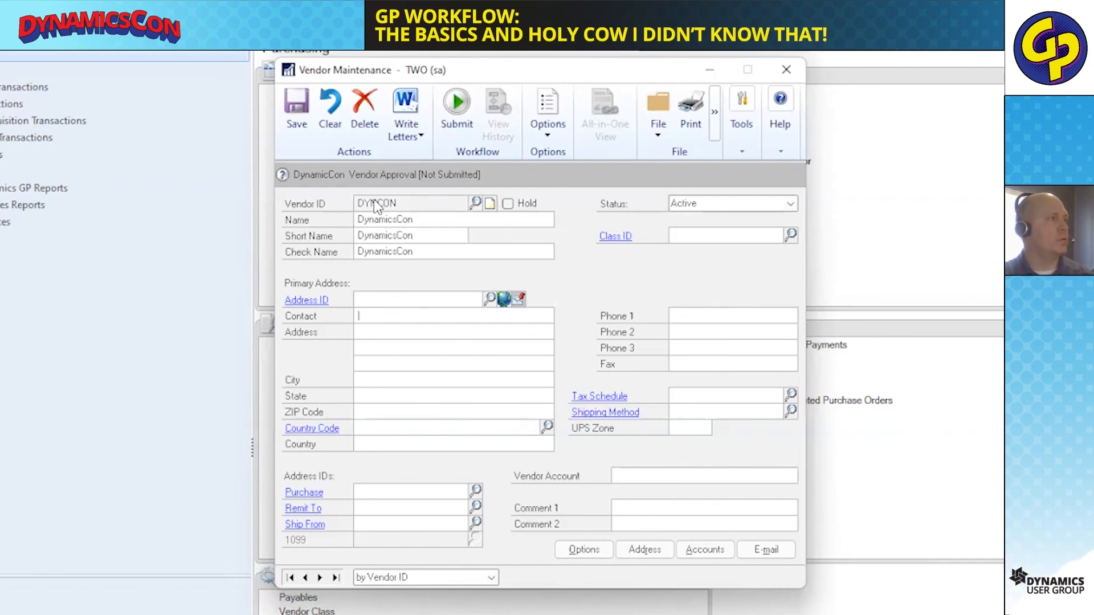
# Give the DYNCON vendor the address ID PRIMARY and fill in its city, state and ZIP code.
pyautogui.write('PRIMARY')
pyautogui.press('Tab')
pyautogui.press('Tab')
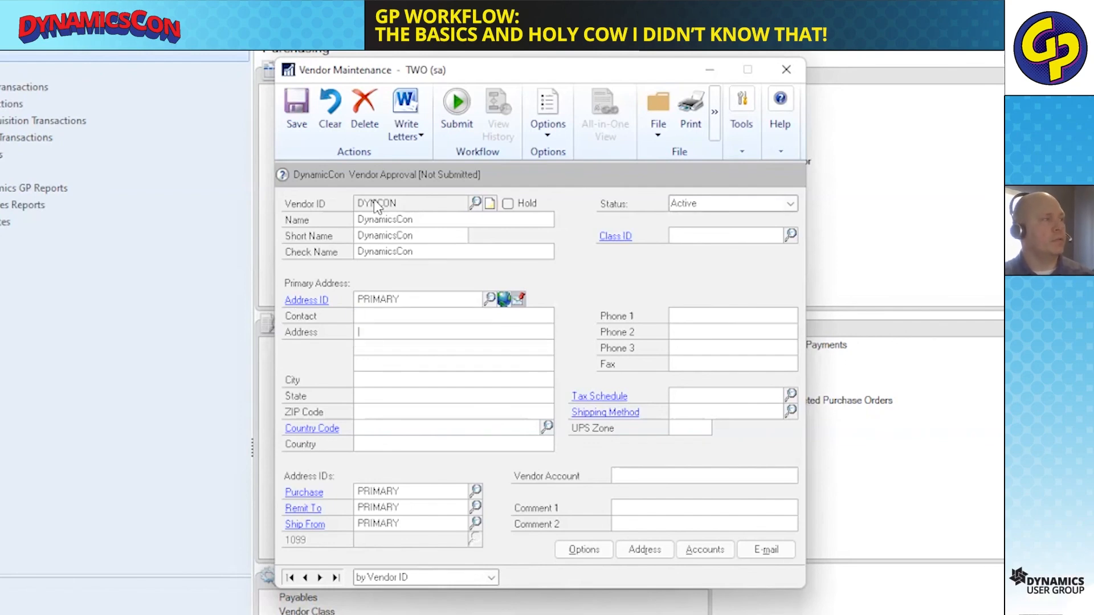
pyautogui.press('Tab')
pyautogui.press('Tab')
pyautogui.press('Tab')
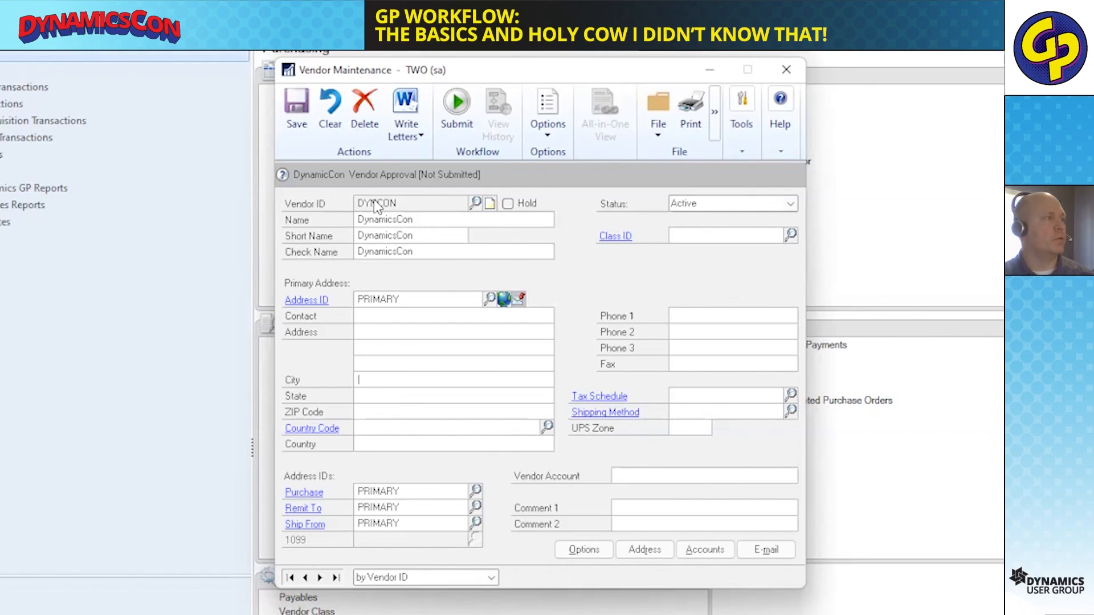
pyautogui.write('ND58104')
pyautogui.press('Tab')
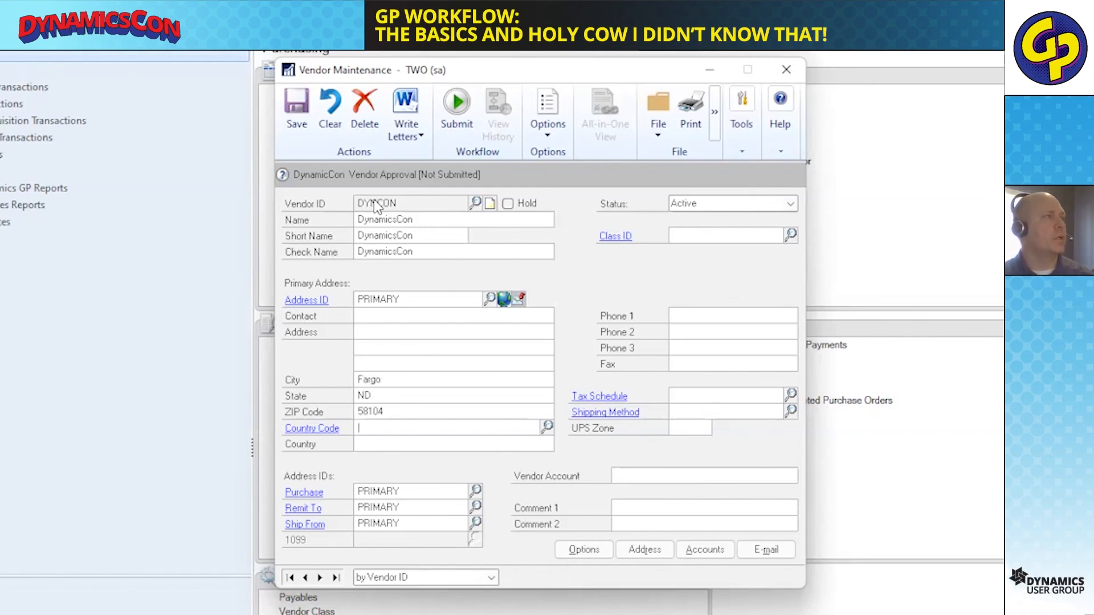
# Submit the DYNCON vendor to the workflow with the comment "New vendor - needs approval".
pyautogui.click(456, 117)
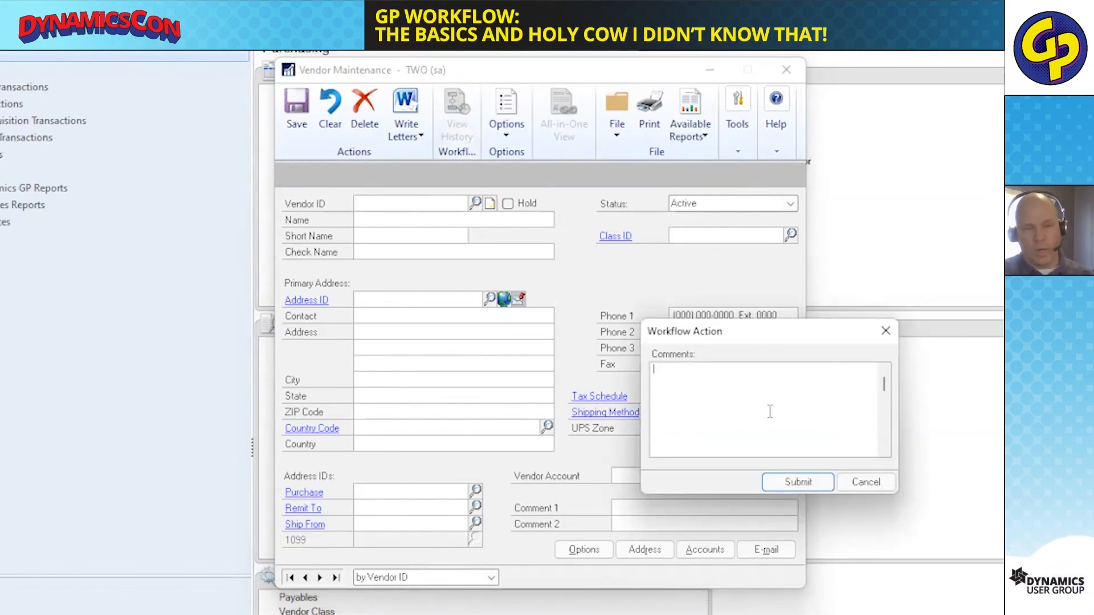
pyautogui.write('New vendor - nee')
pyautogui.write('ds ')
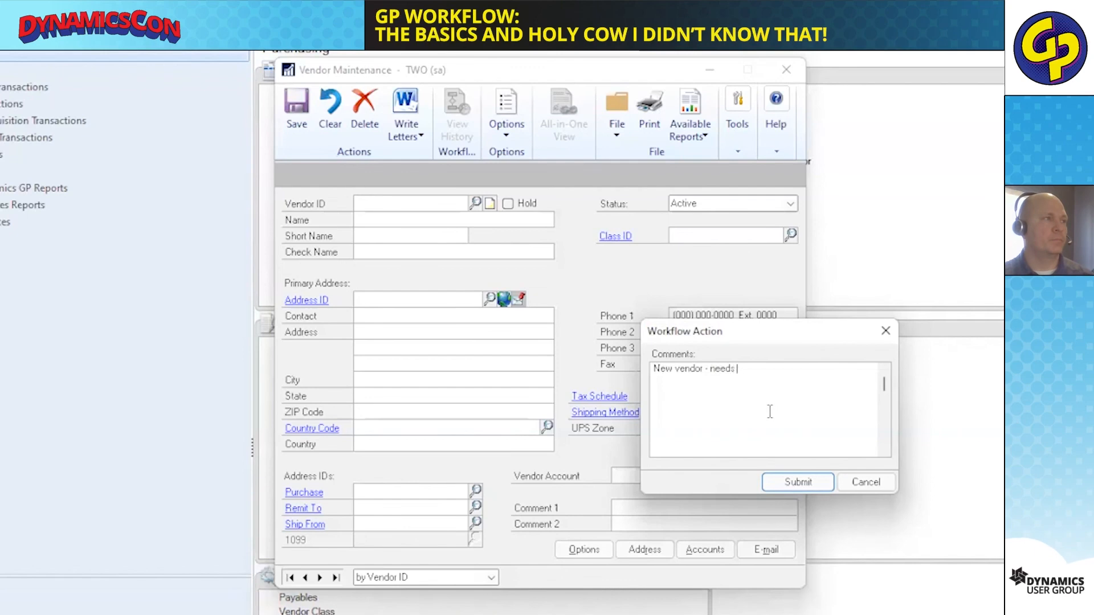
pyautogui.write('approval')
pyautogui.click(808, 479)
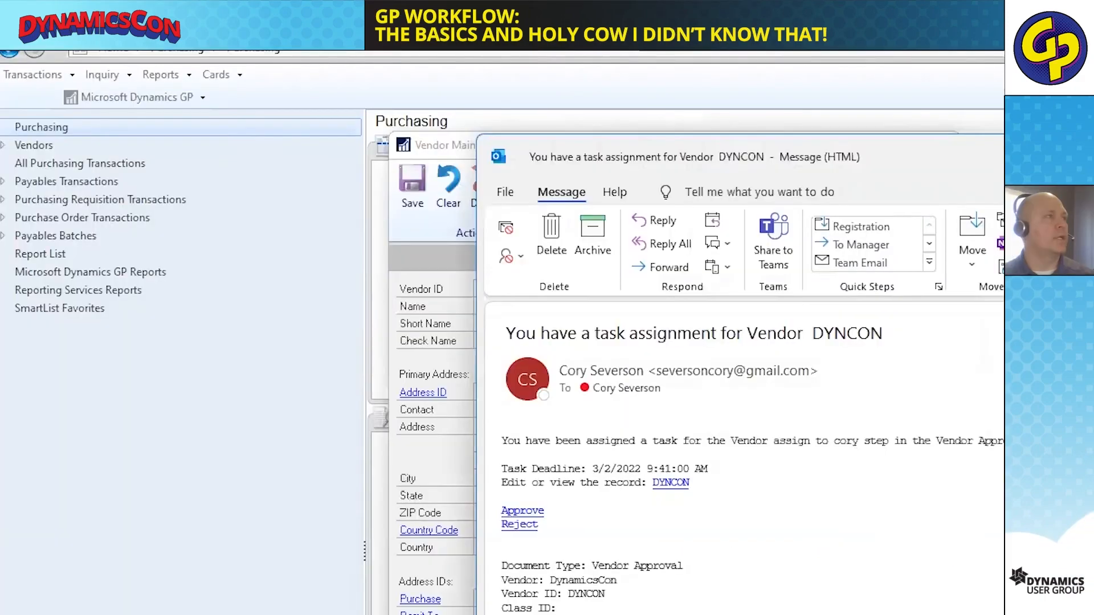
# Switch from the Outlook task assignment email to the browser approval page and approve DYNCON with the comment "Approved".
pyautogui.press('super+Up')
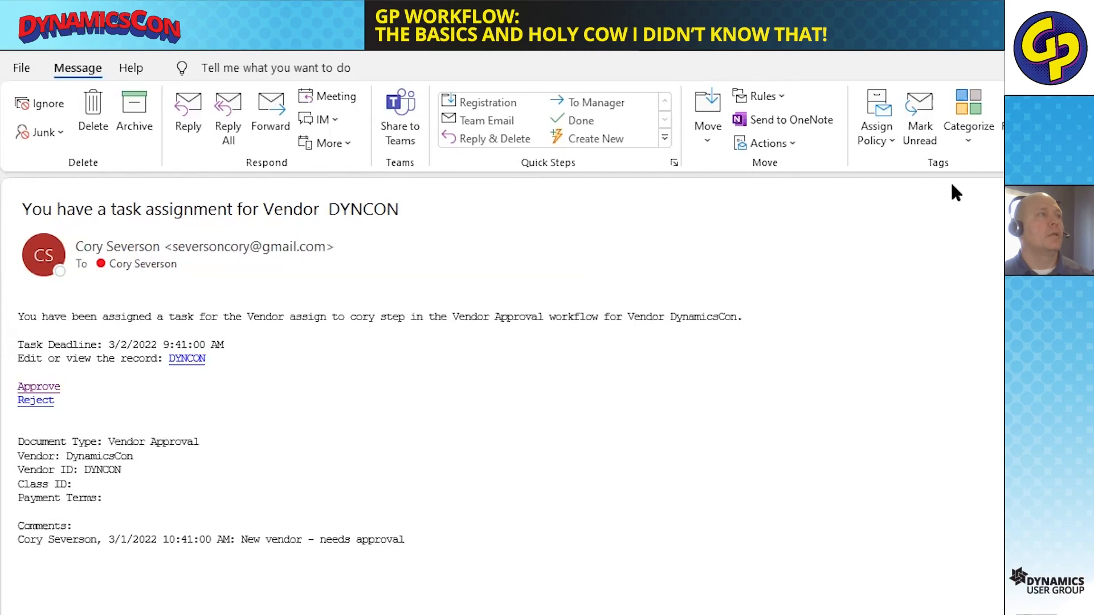
pyautogui.hotkey('alt', 'Tab')
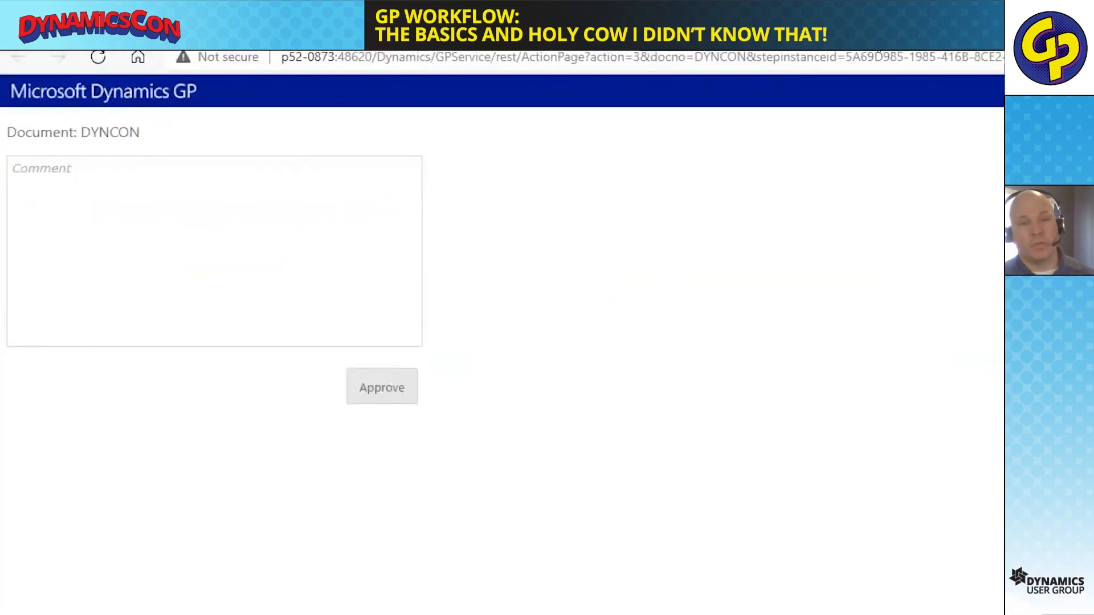
pyautogui.click(162, 183)
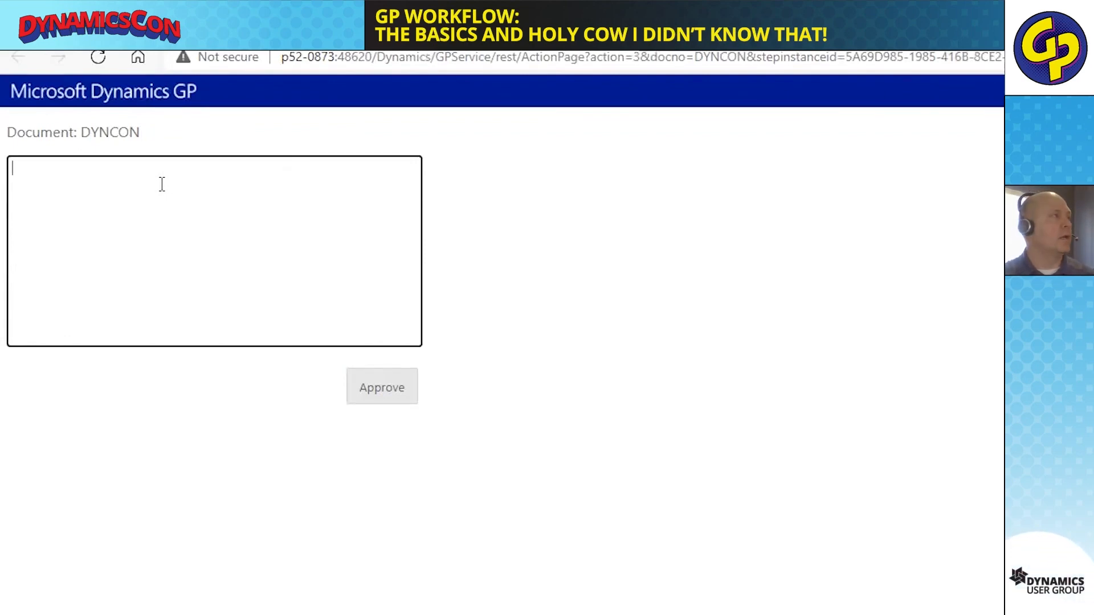
pyautogui.write('Approved')
pyautogui.press('Tab')
pyautogui.click(399, 400)
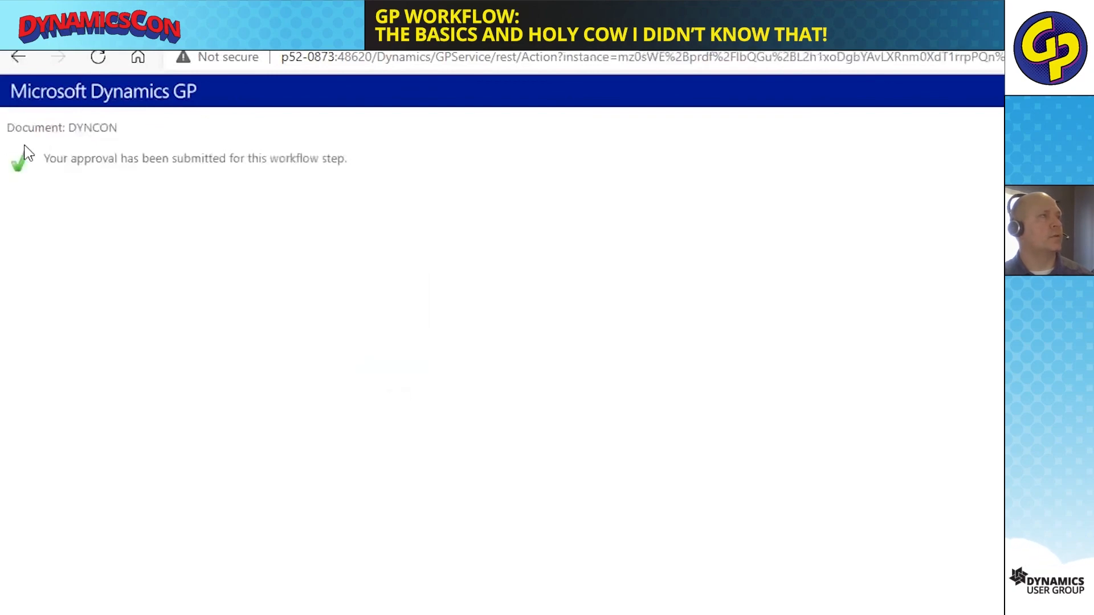
# Close the assignment email, return to Vendor Maintenance in Dynamics GP and bring up the DYNCON vendor record.
pyautogui.hotkey('alt', 'Tab')
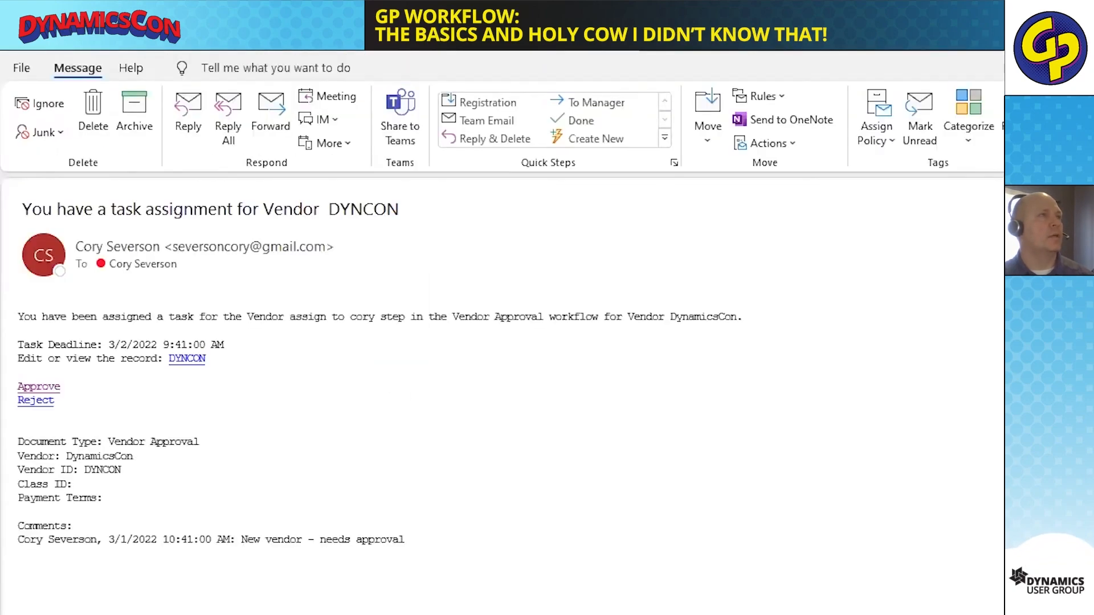
pyautogui.hotkey('alt', 'F4')
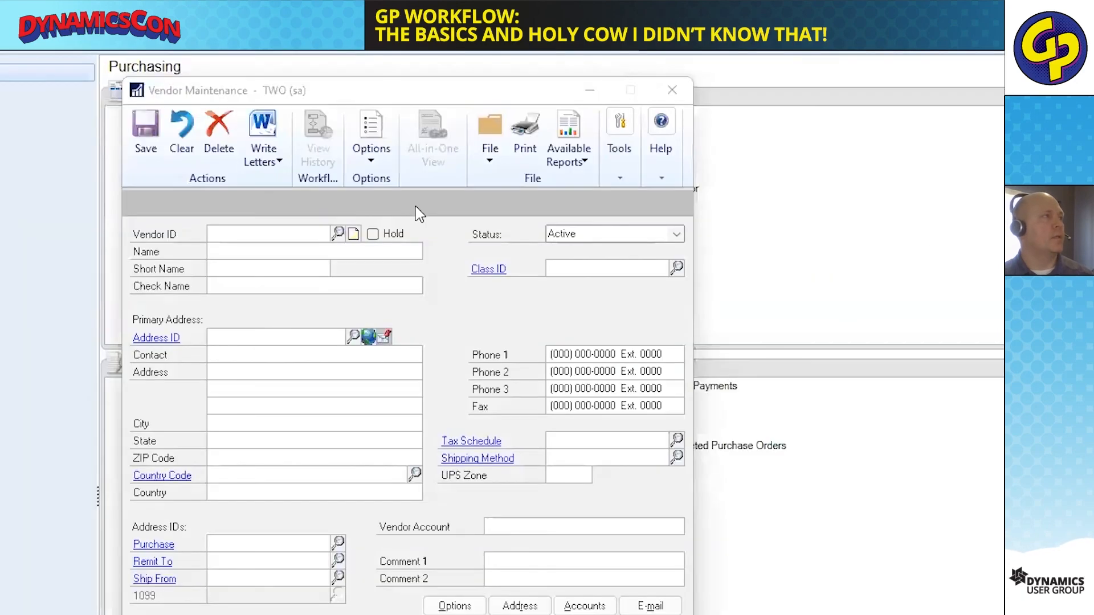
pyautogui.click(273, 228)
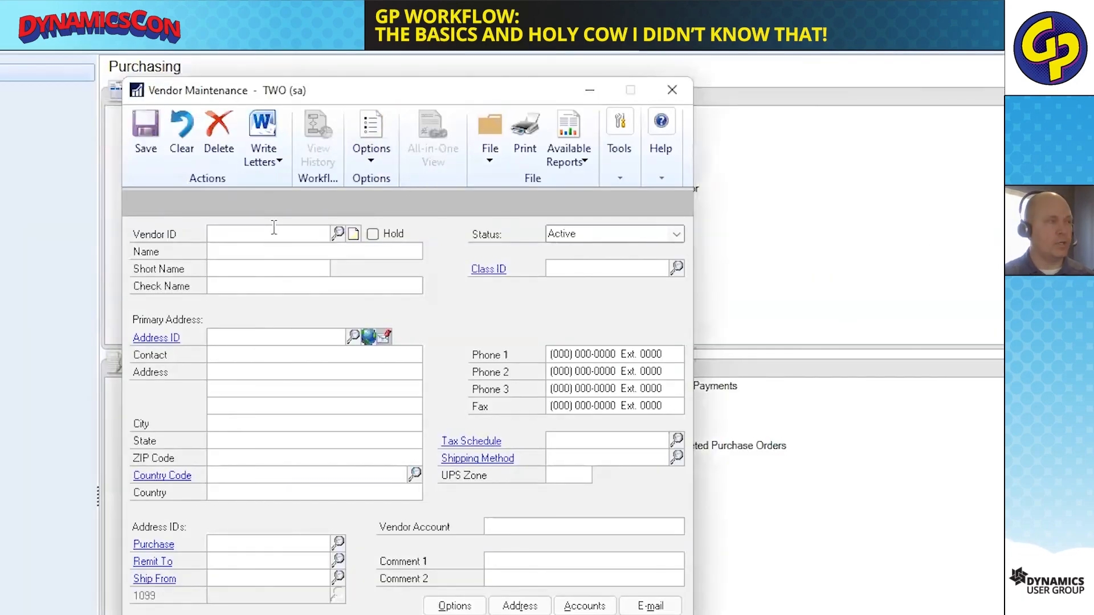
pyautogui.write('DY')
pyautogui.press('Down')
pyautogui.press('Tab')
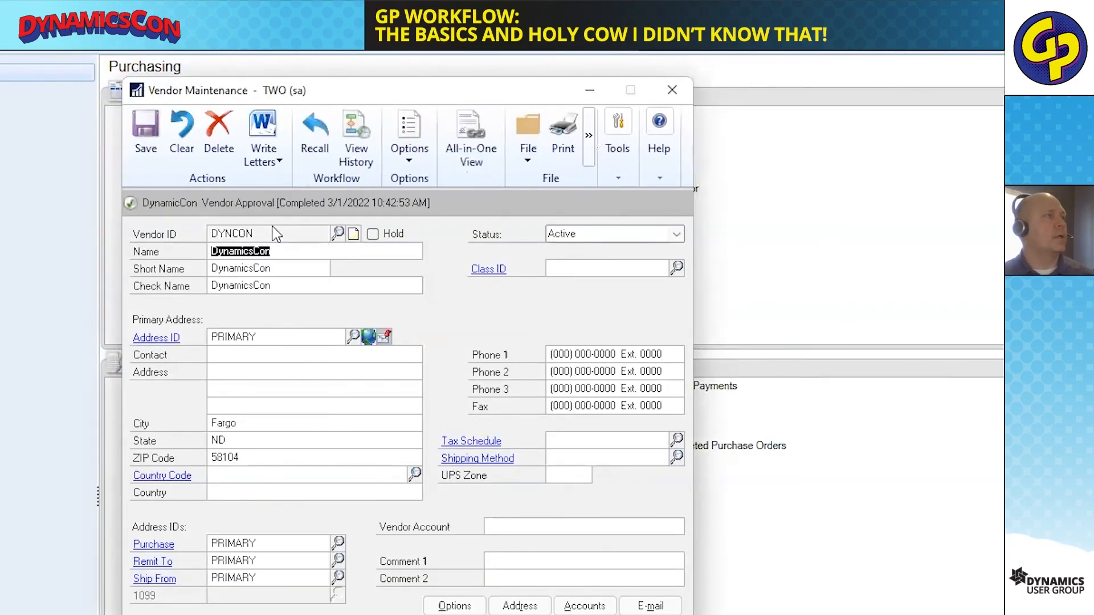
# Open the DYNCON vendor's workflow history and examine the submission and approval step entries.
pyautogui.click(360, 137)
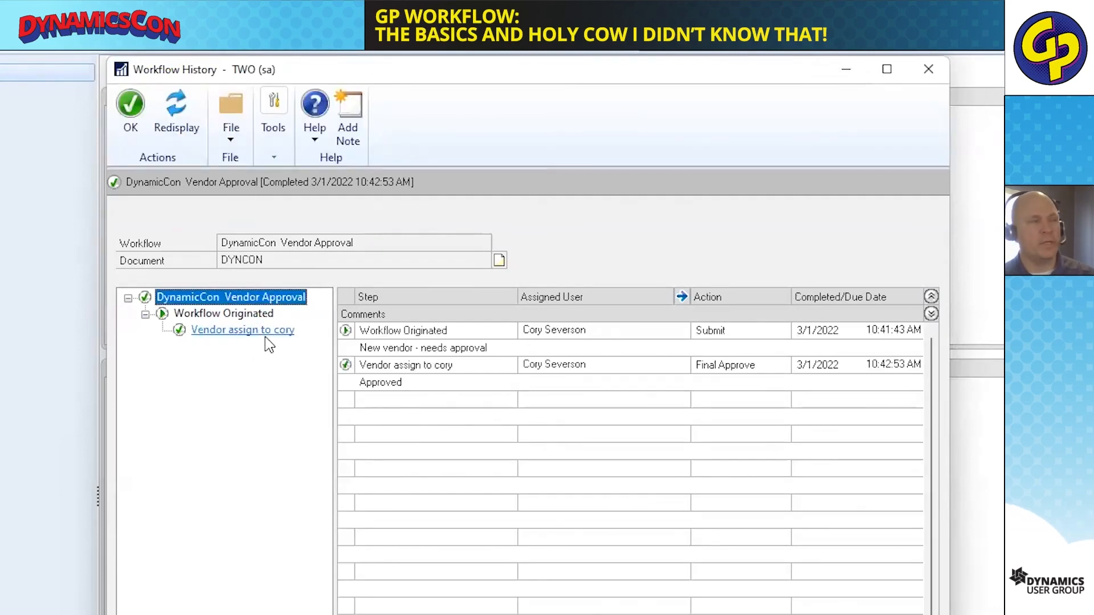
pyautogui.click(412, 332)
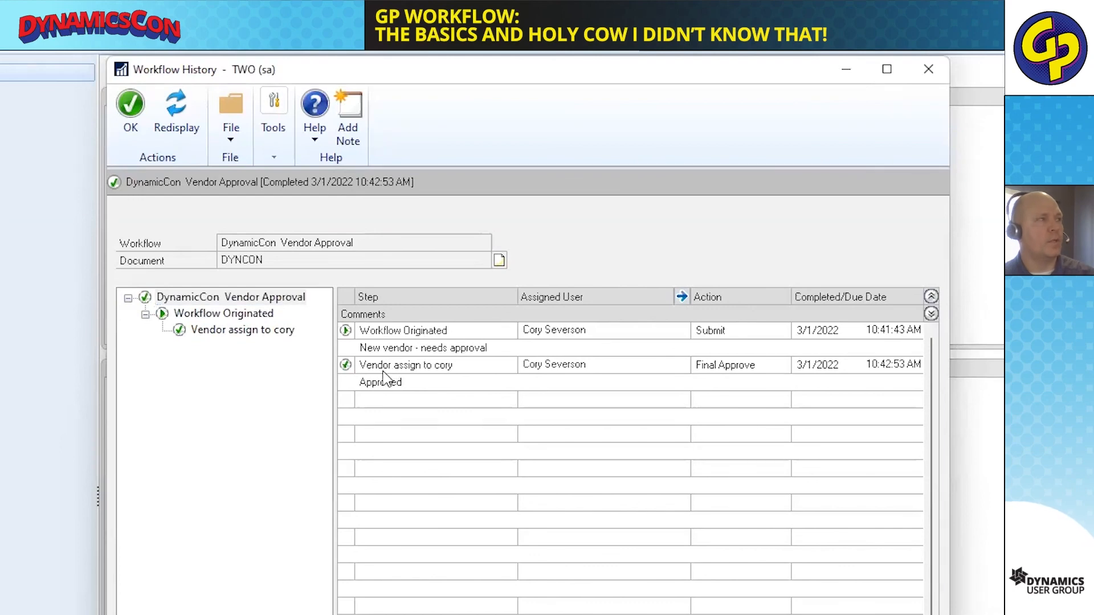
pyautogui.click(256, 332)
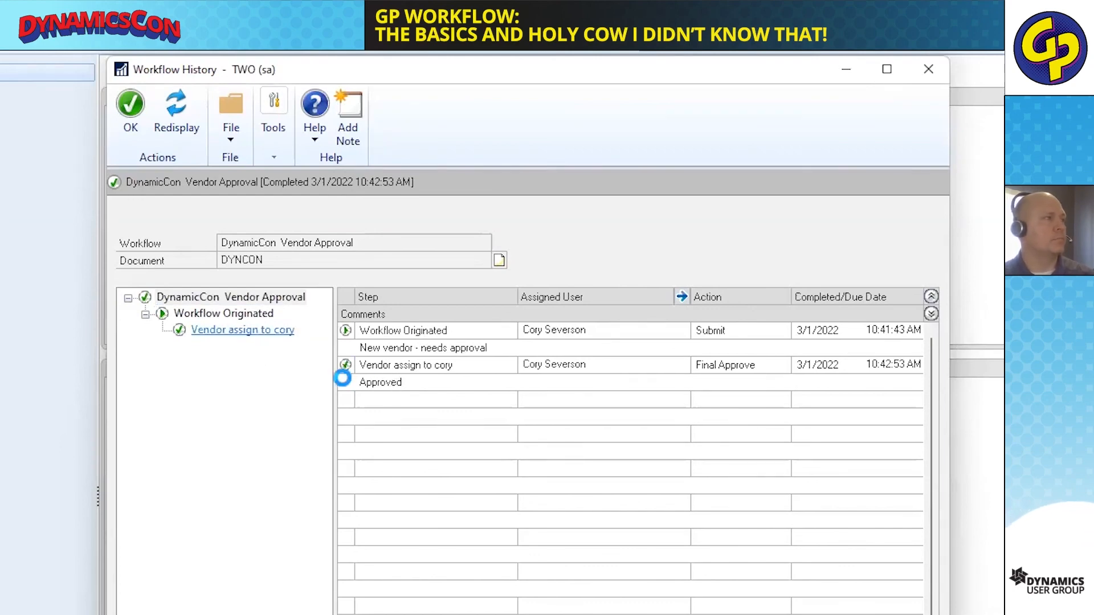
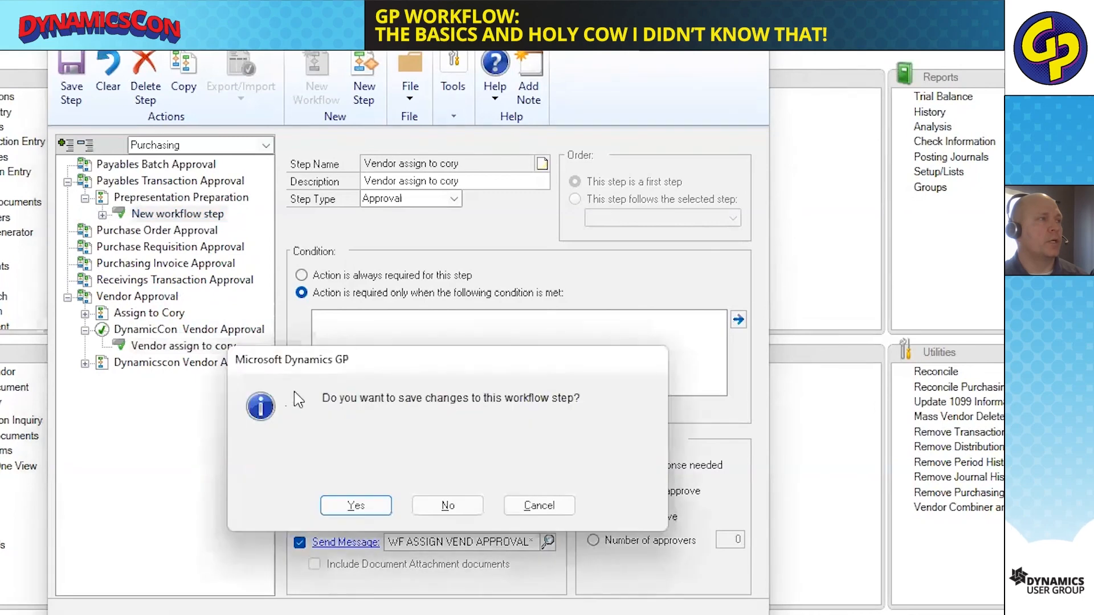
# Make the action always required for the approval step of the DynamicCon Vendor Approval workflow and save the step.
pyautogui.click(354, 506)
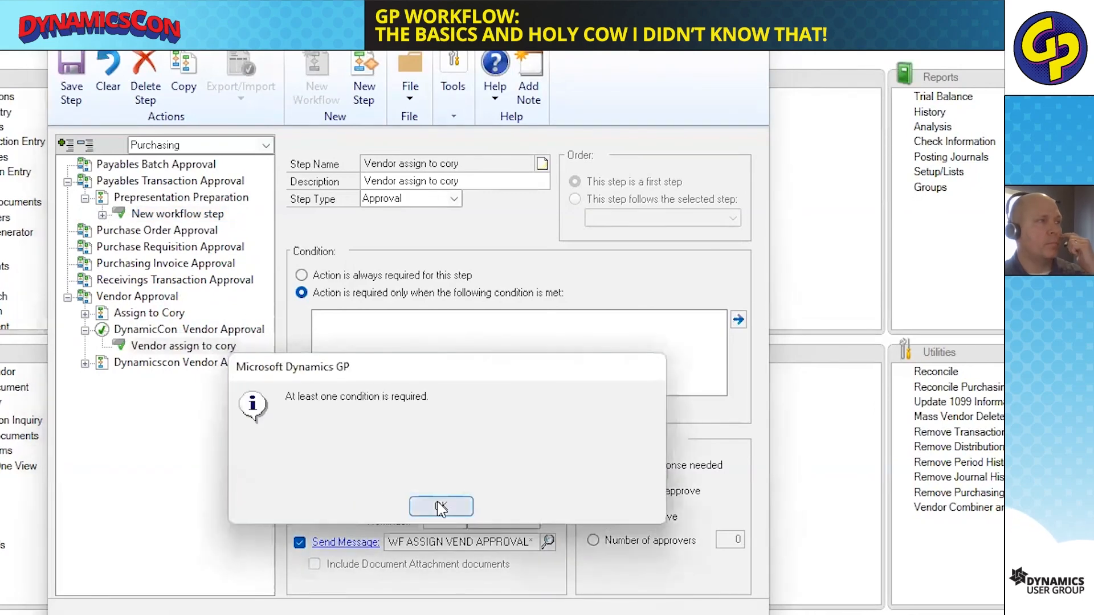
pyautogui.click(439, 503)
pyautogui.click(360, 277)
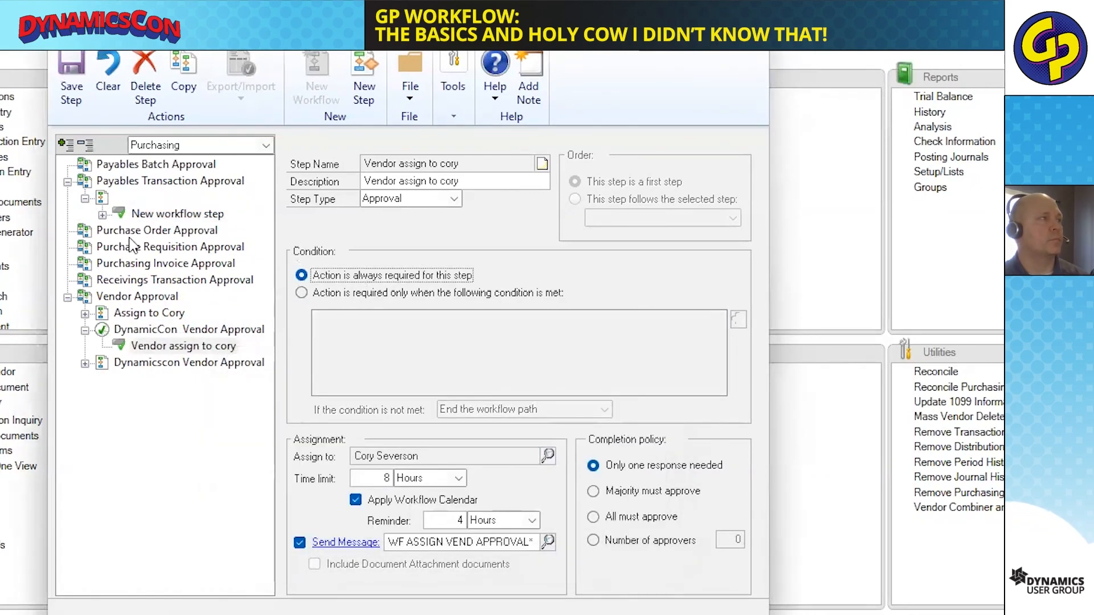
pyautogui.click(82, 83)
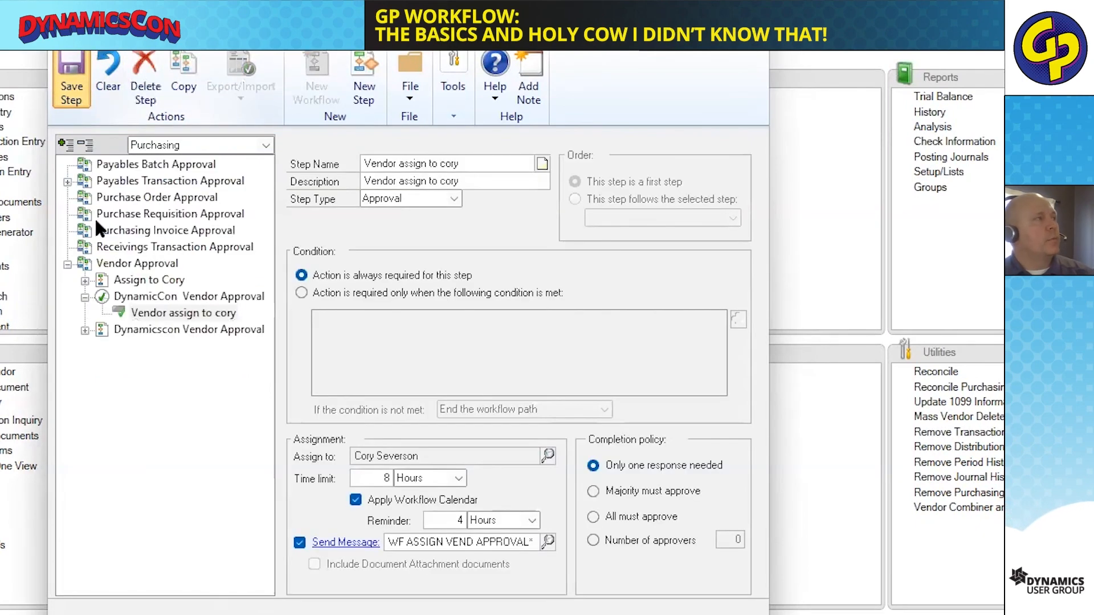
# Inspect New workflow step's condition under Payables Transaction Approval and the fields the condition editor offers, and close the workflow window, saving the step.
pyautogui.click(85, 198)
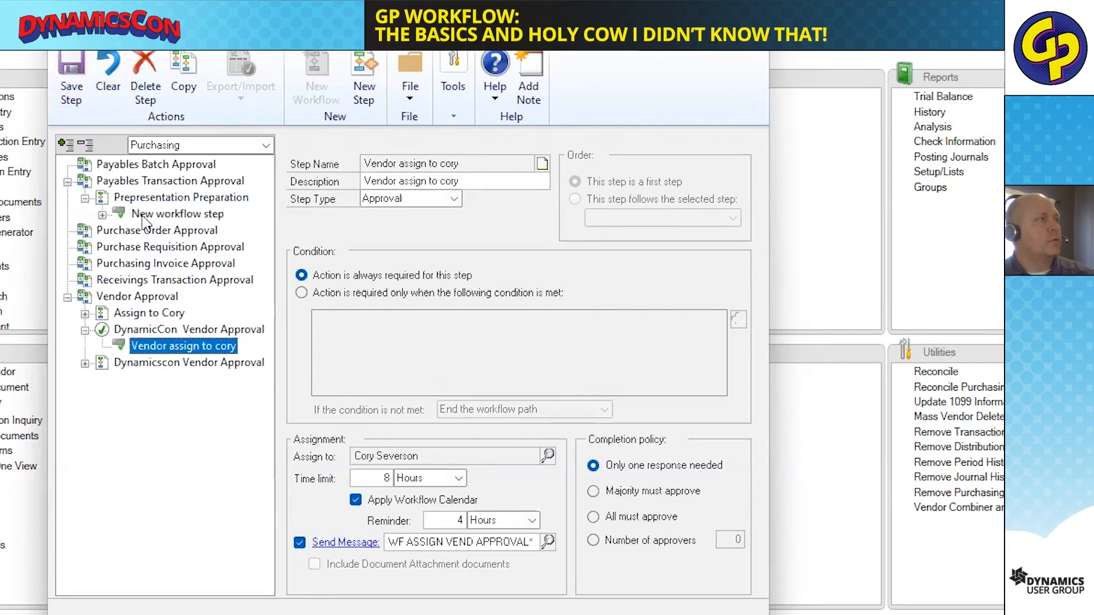
pyautogui.click(163, 215)
pyautogui.click(669, 324)
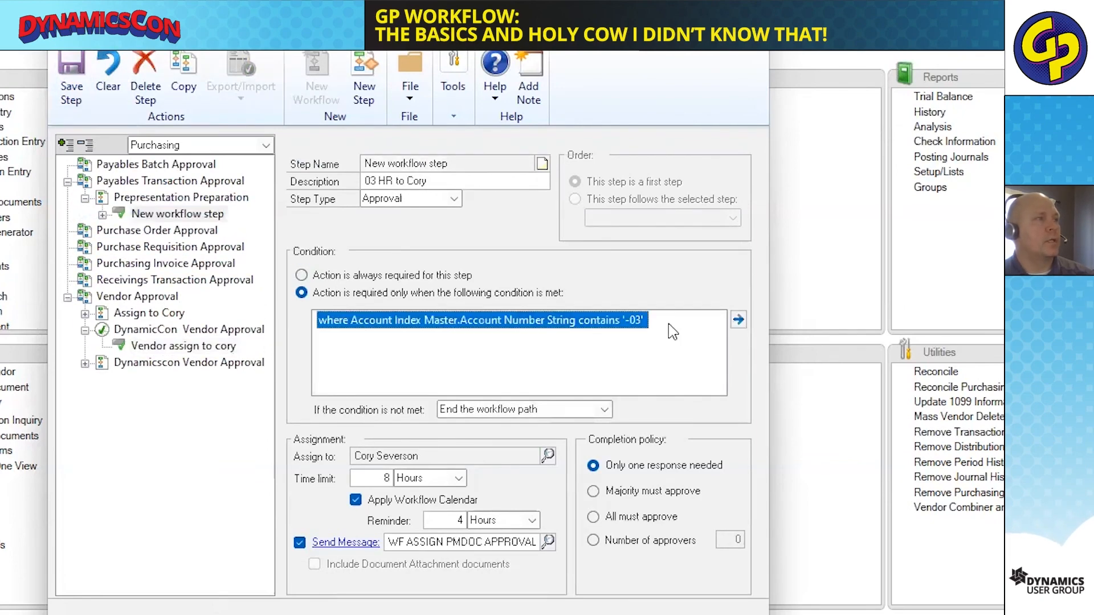
pyautogui.click(738, 319)
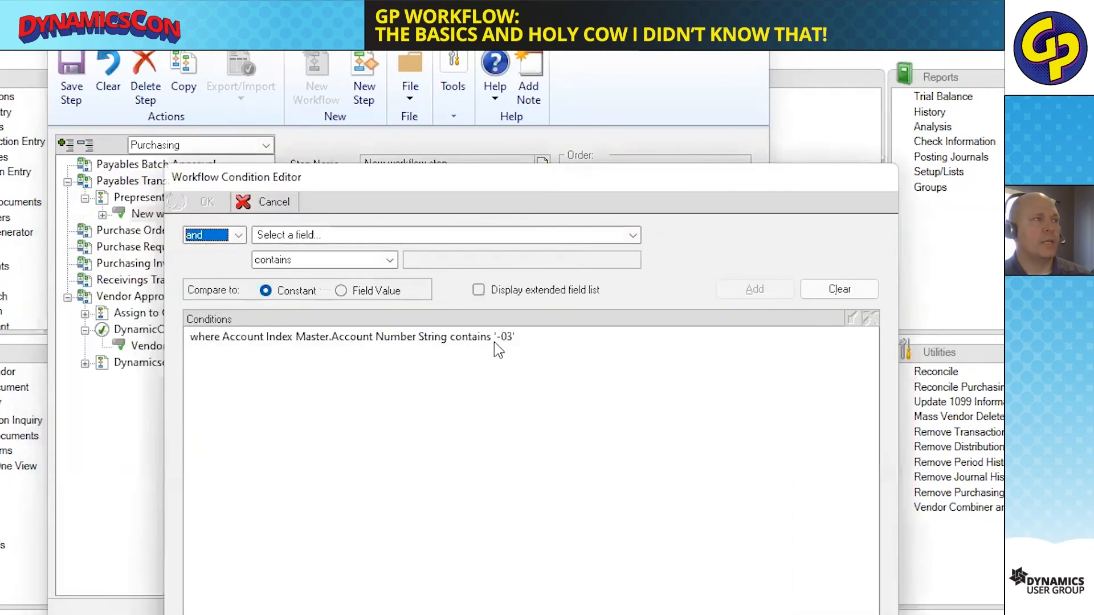
pyautogui.click(323, 238)
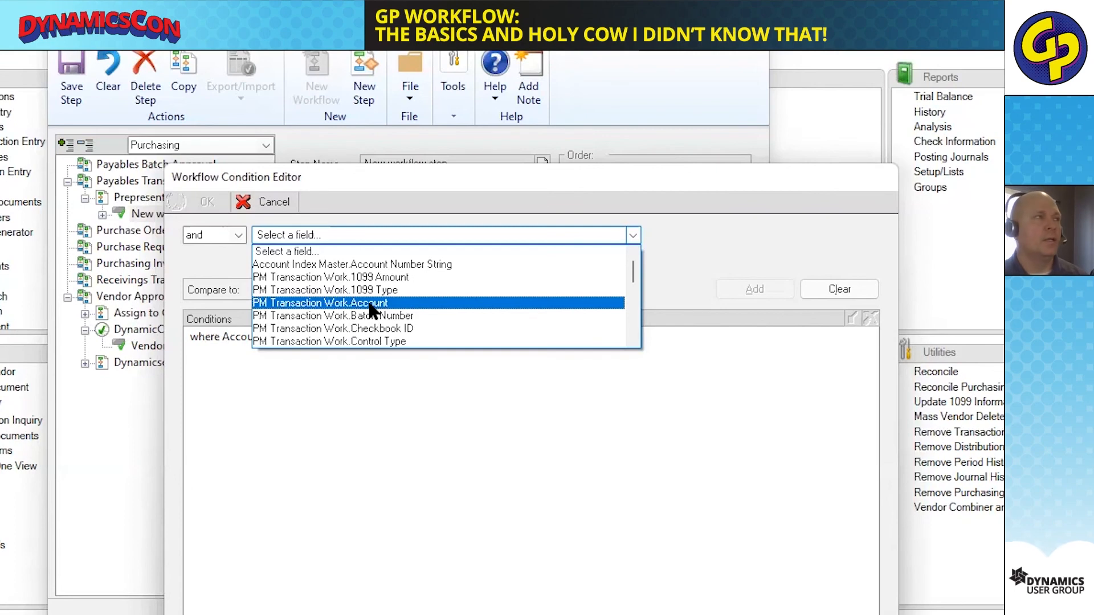
pyautogui.click(435, 197)
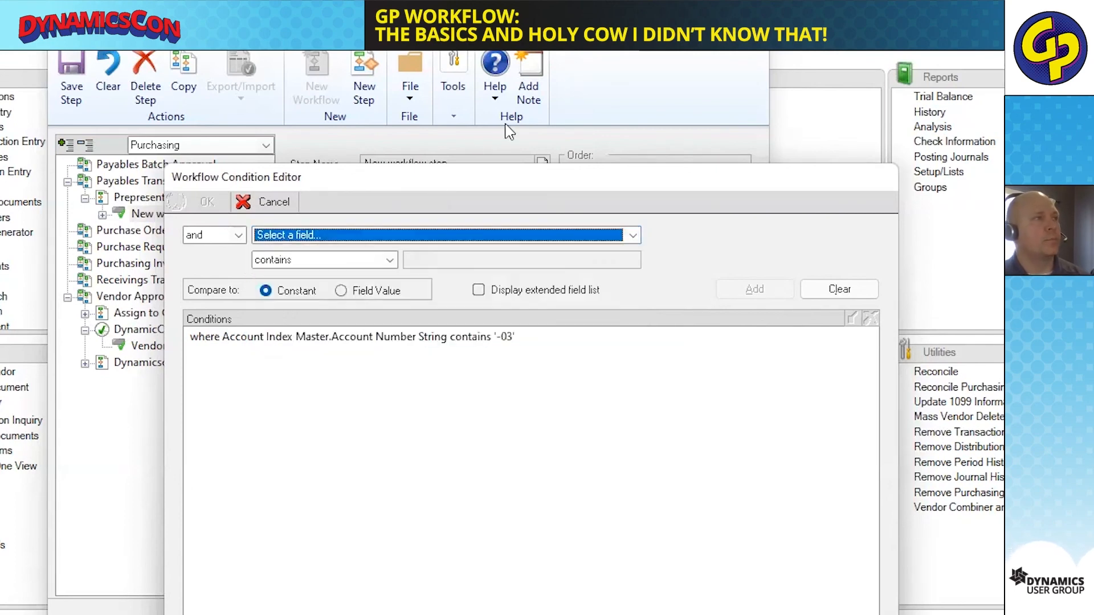
pyautogui.click(263, 201)
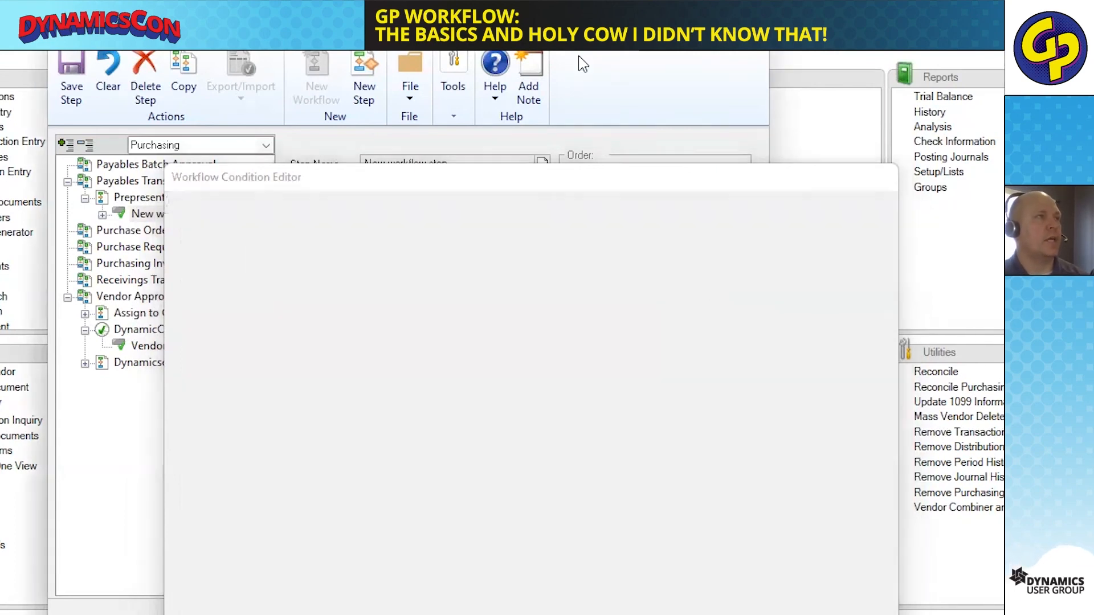
pyautogui.click(753, 35)
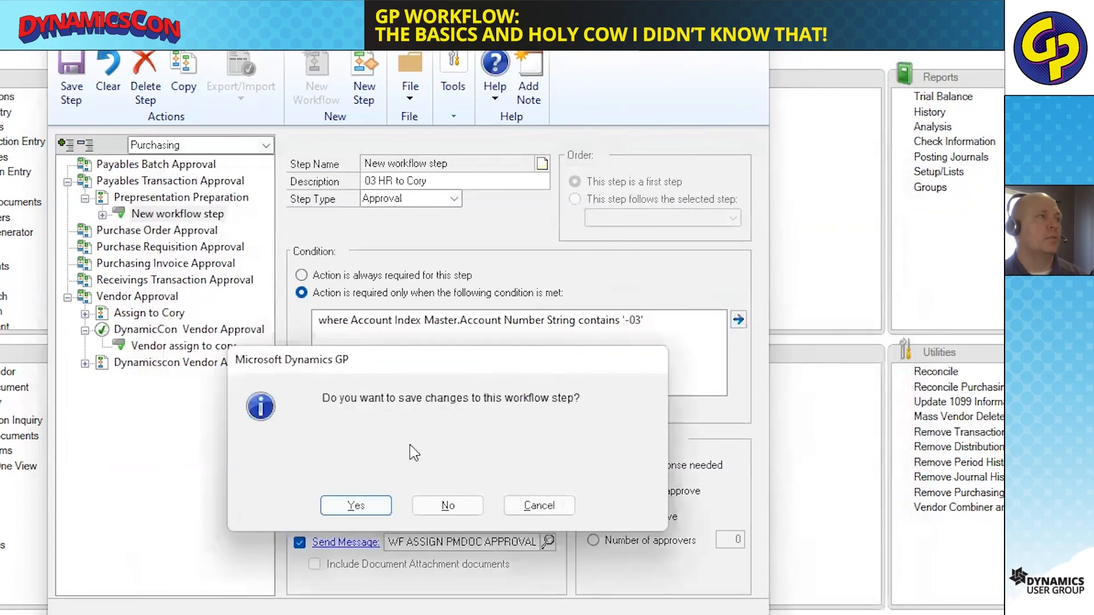
pyautogui.click(356, 506)
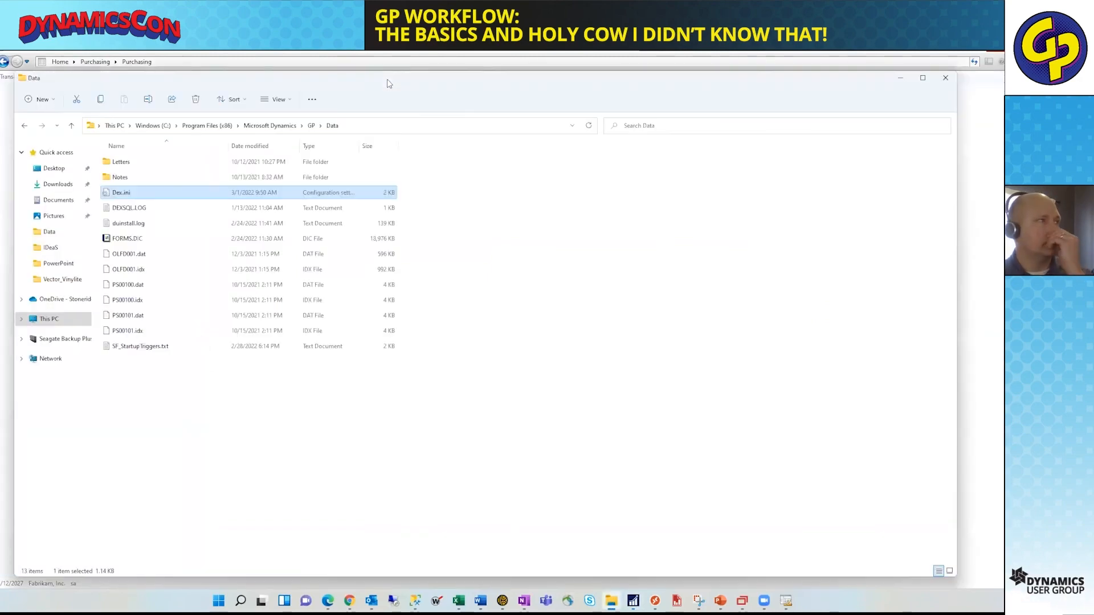
# Maximize the Data folder window in File Explorer, open Dex.ini in Notepad and locate the QueryDesignerAllFunctionality line.
pyautogui.doubleClick(389, 82)
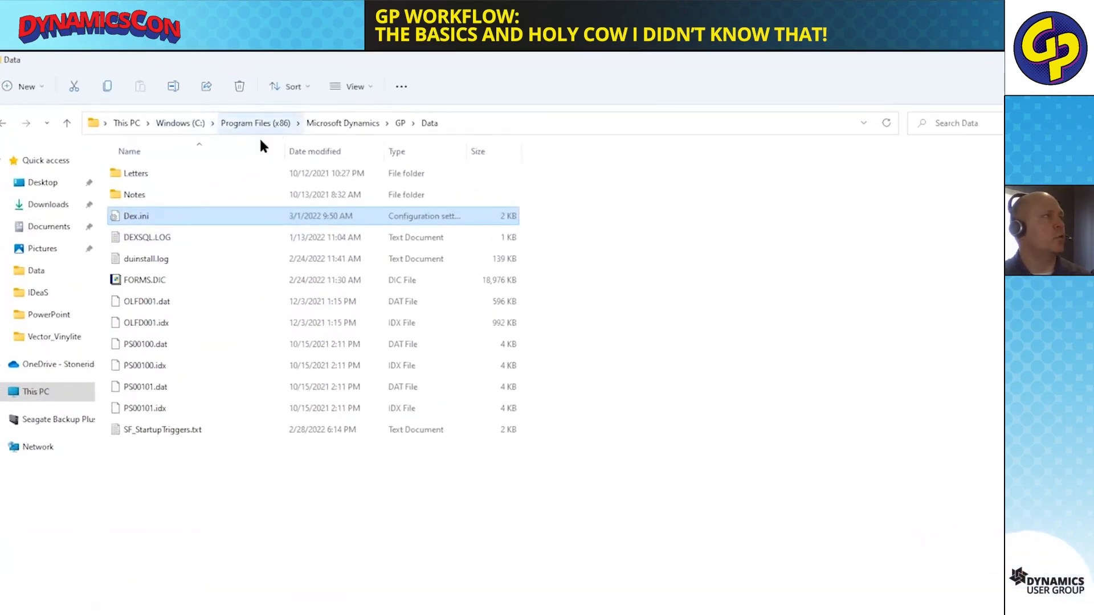
pyautogui.doubleClick(137, 216)
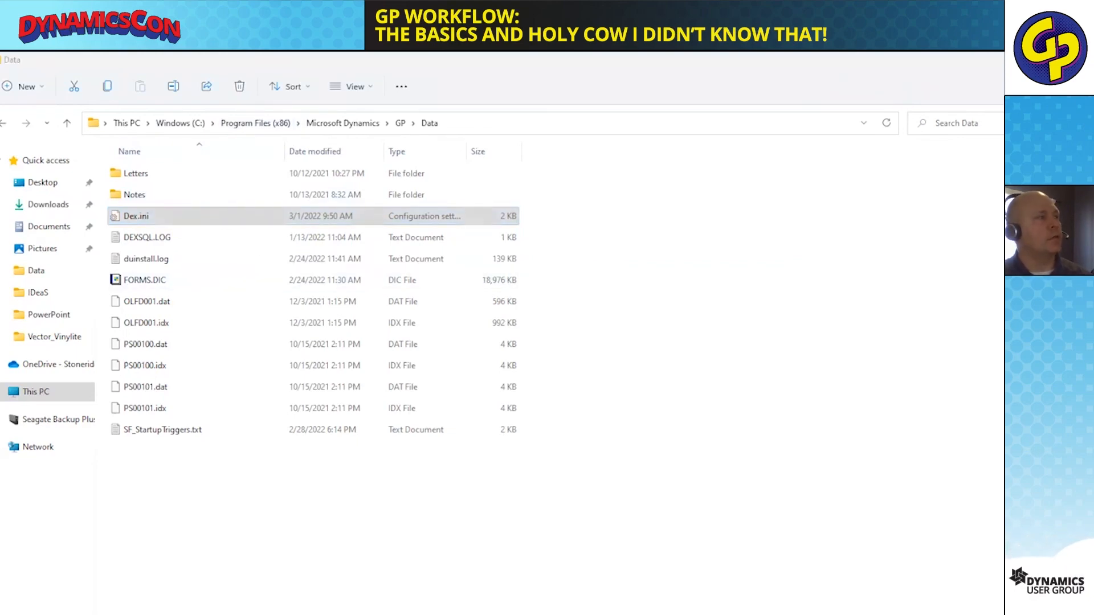
pyautogui.moveTo(407, 560); pyautogui.dragTo(198, 562)
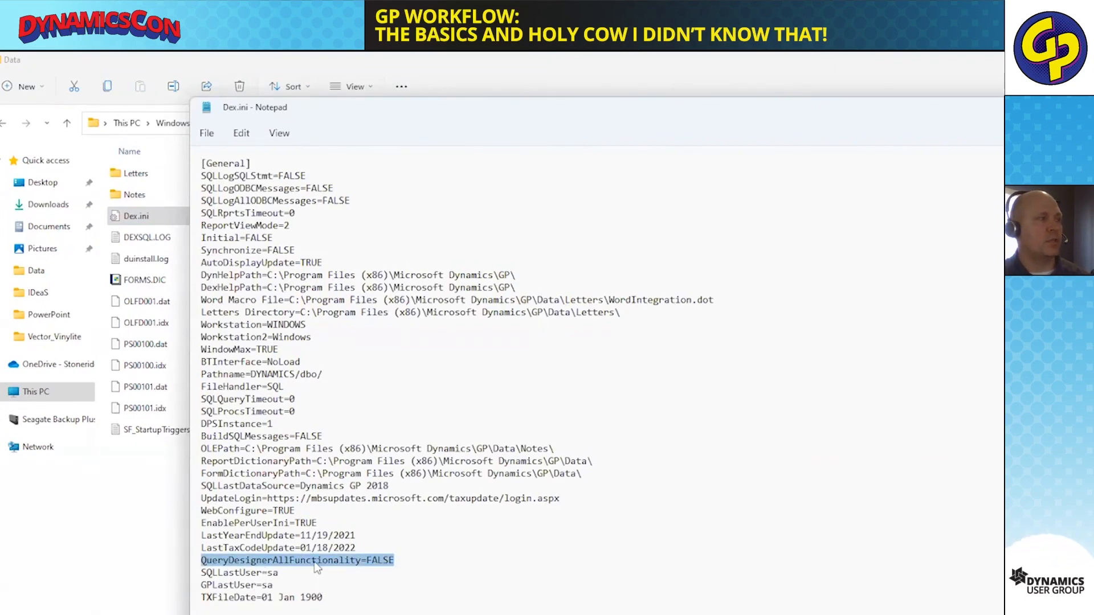
# Set QueryDesignerAllFunctionality to TRUE in Dex.ini, then save and close the file.
pyautogui.click(392, 560)
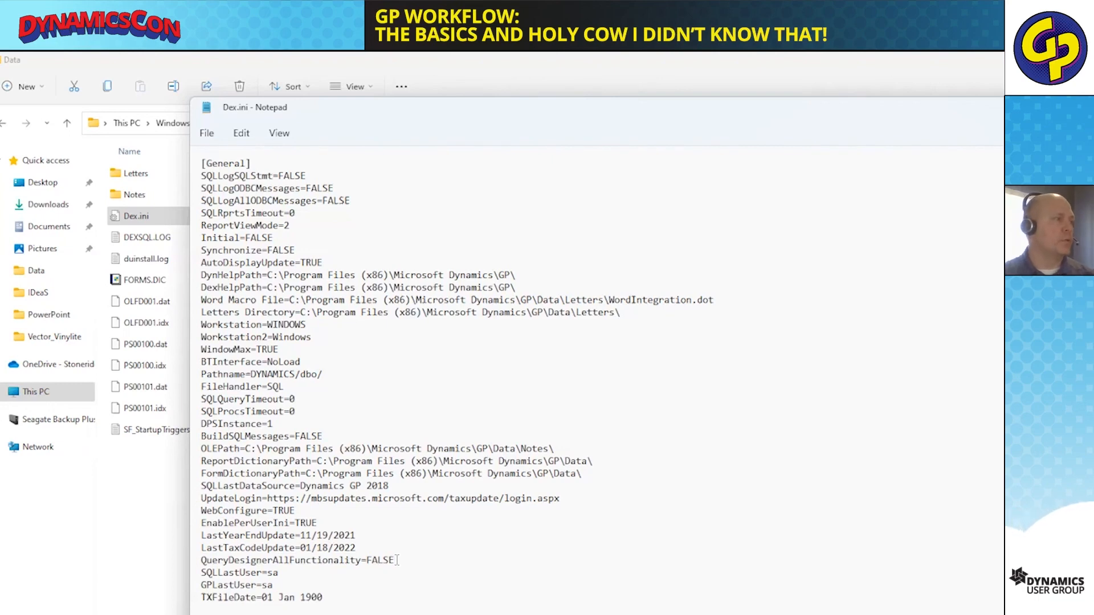
pyautogui.press('BackSpace')
pyautogui.press('BackSpace')
pyautogui.press('BackSpace')
pyautogui.press('BackSpace')
pyautogui.press('BackSpace')
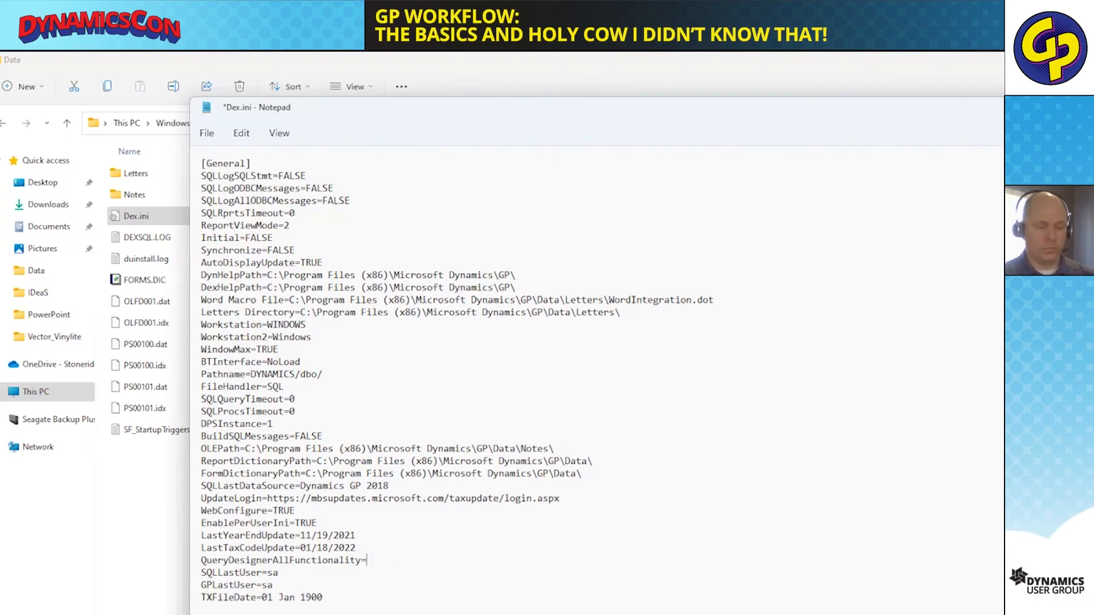
pyautogui.write('TRUE')
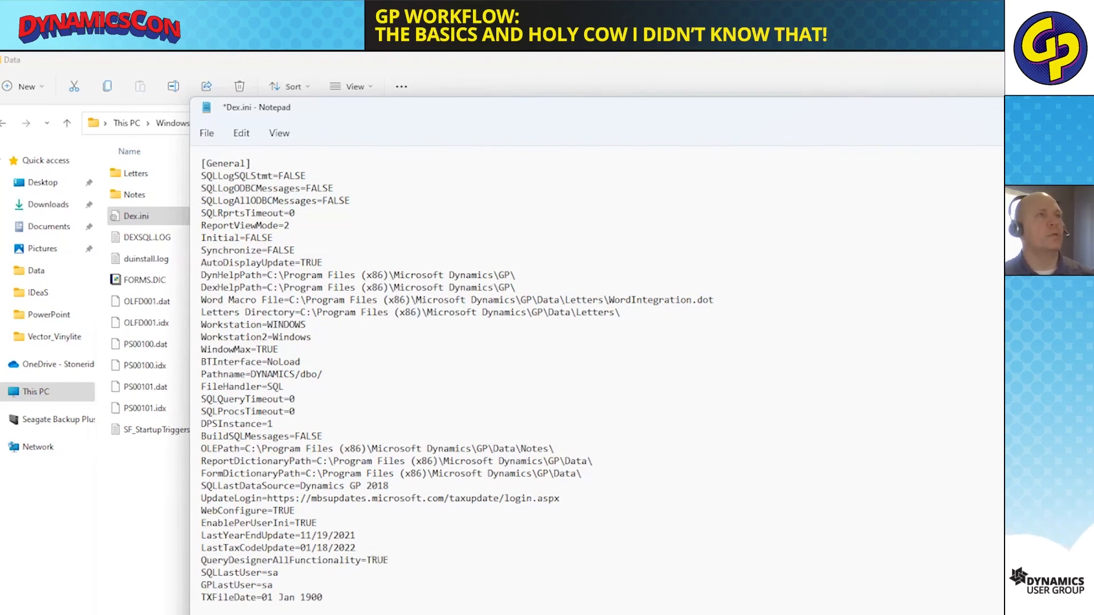
pyautogui.moveTo(991, 107); pyautogui.dragTo(791, 111)
pyautogui.hotkey('alt', 'F4')
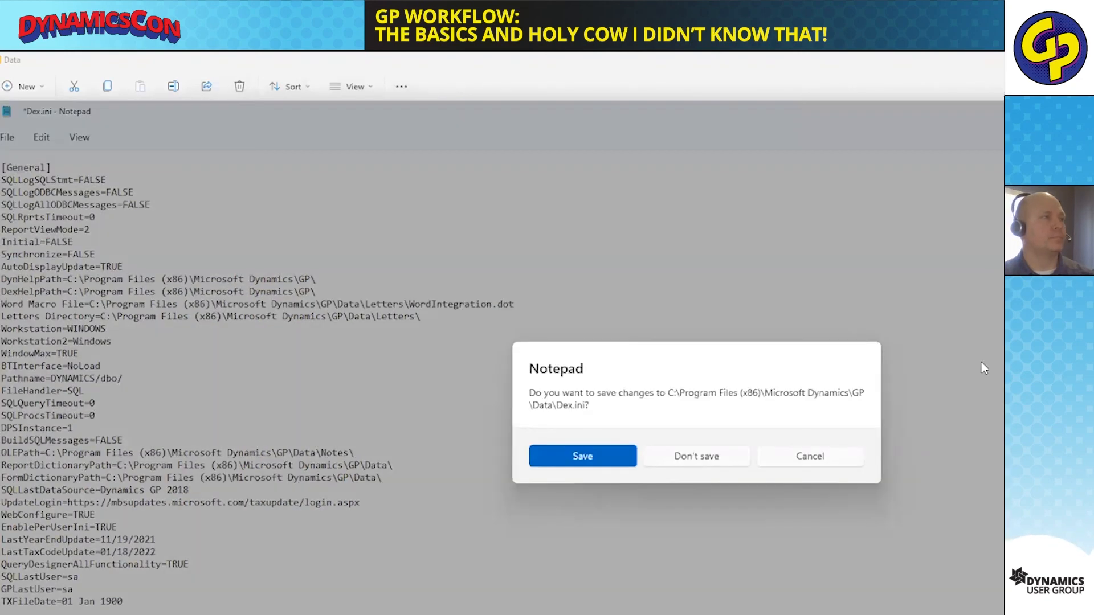
pyautogui.click(596, 456)
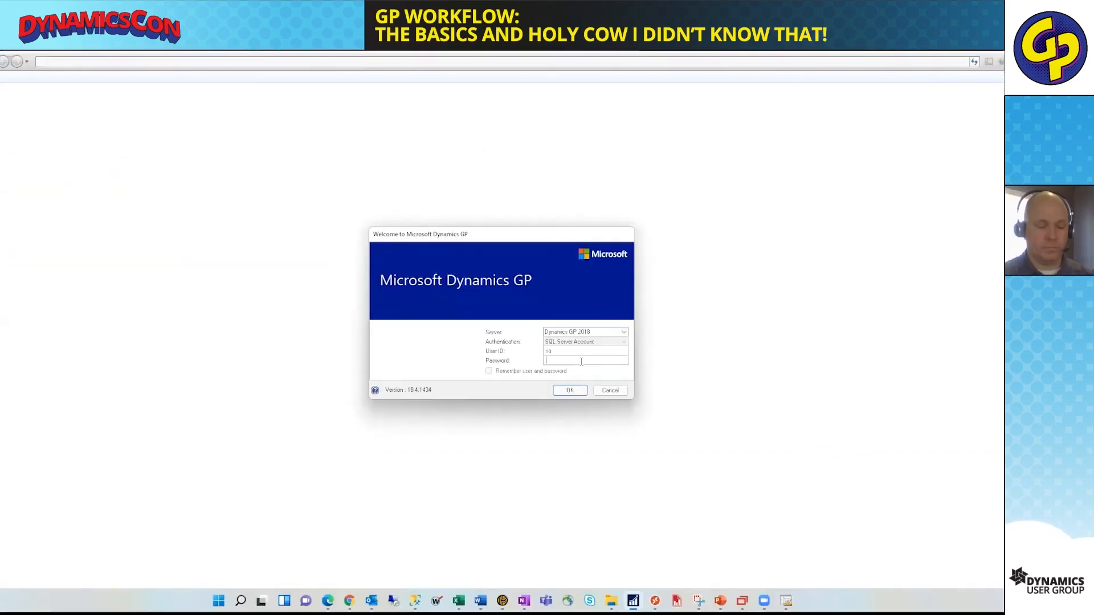
# Sign back in to Microsoft Dynamics GP by entering the account password, and accept the sample company notice.
pyautogui.write('•••••')
pyautogui.press('Return')
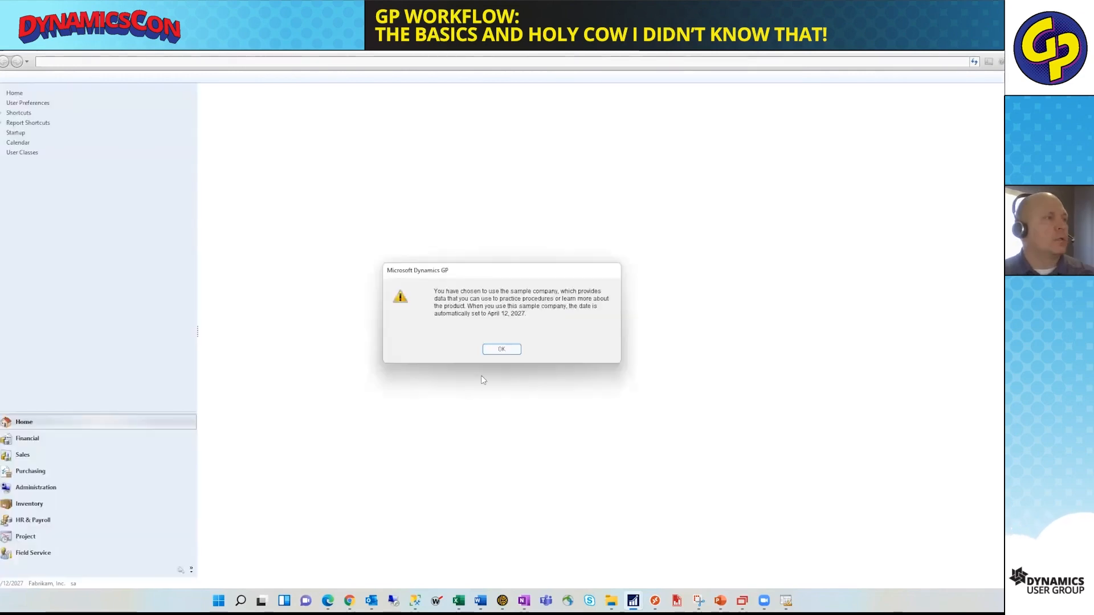
pyautogui.click(502, 349)
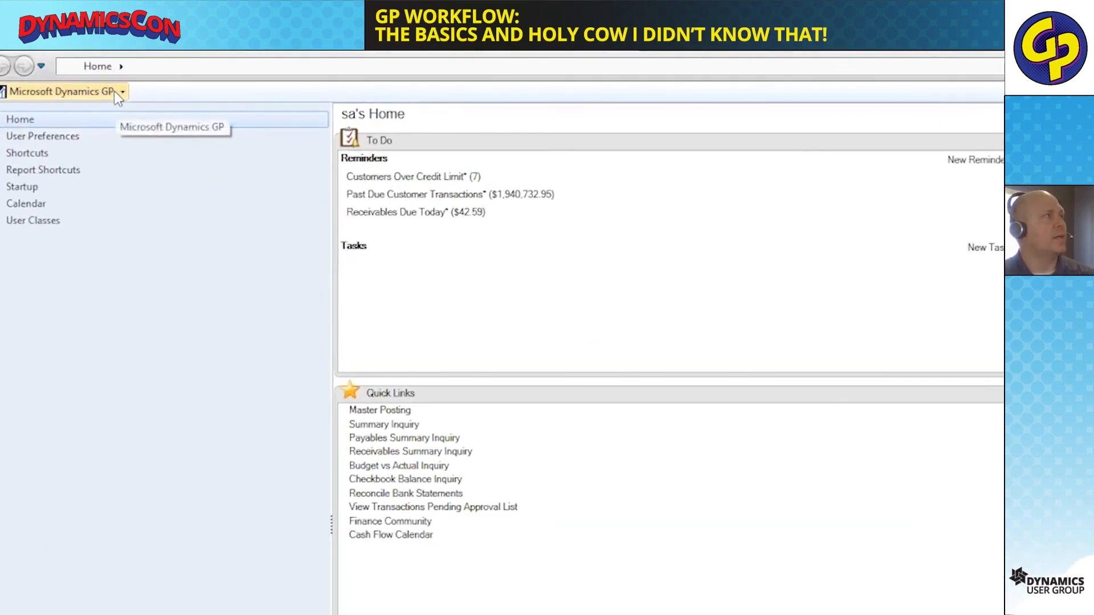
# Open Workflow Maintenance from the company workflow setup.
pyautogui.click(115, 92)
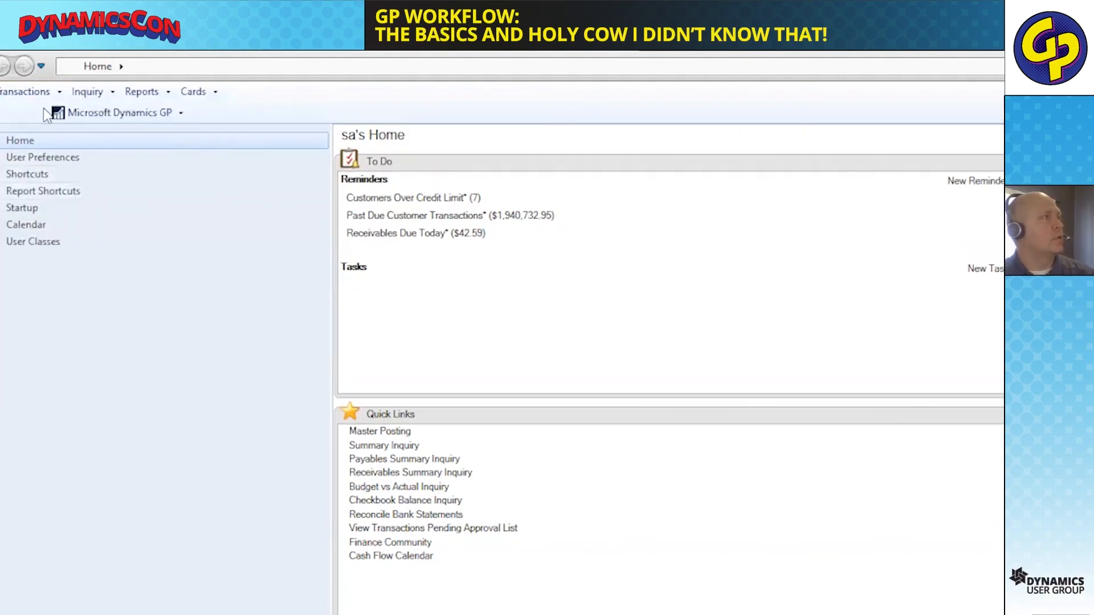
pyautogui.click(104, 117)
pyautogui.moveTo(171, 193)
pyautogui.moveTo(297, 195)
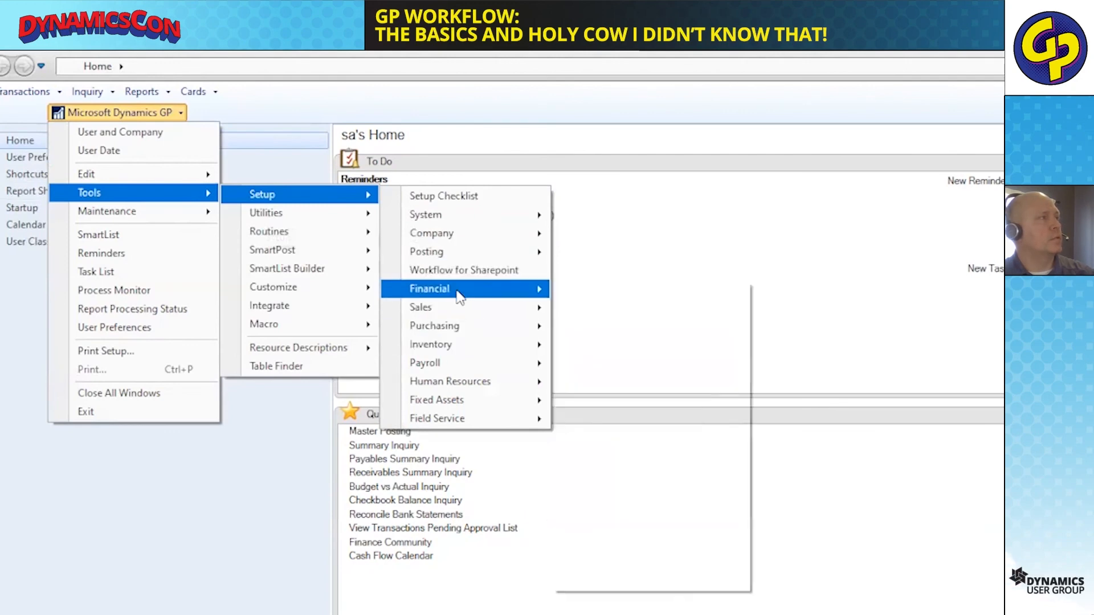
pyautogui.moveTo(452, 245)
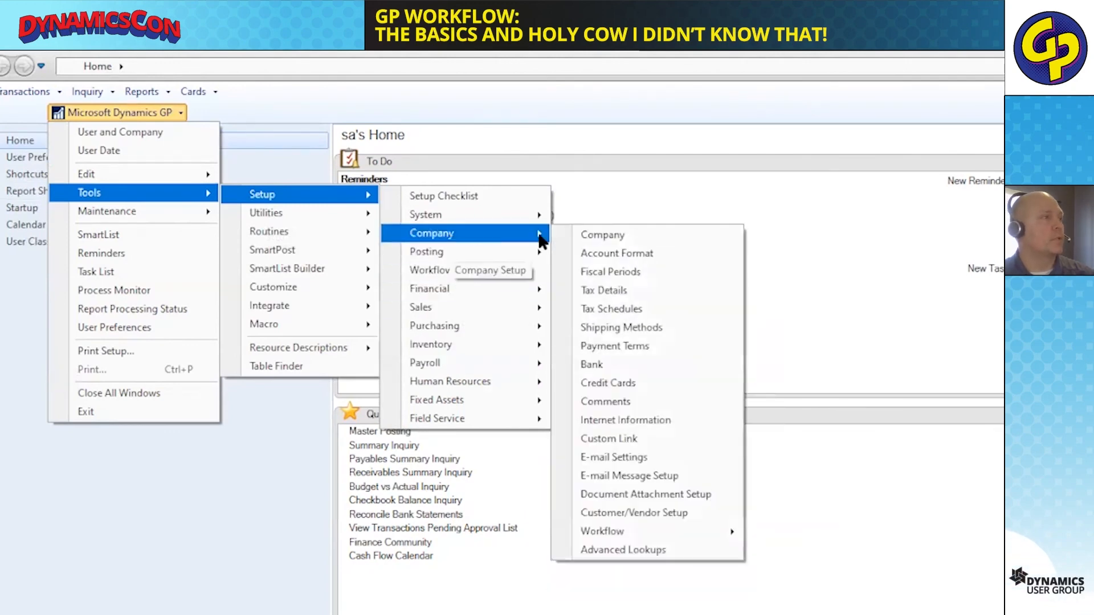
pyautogui.moveTo(734, 531)
pyautogui.click(797, 534)
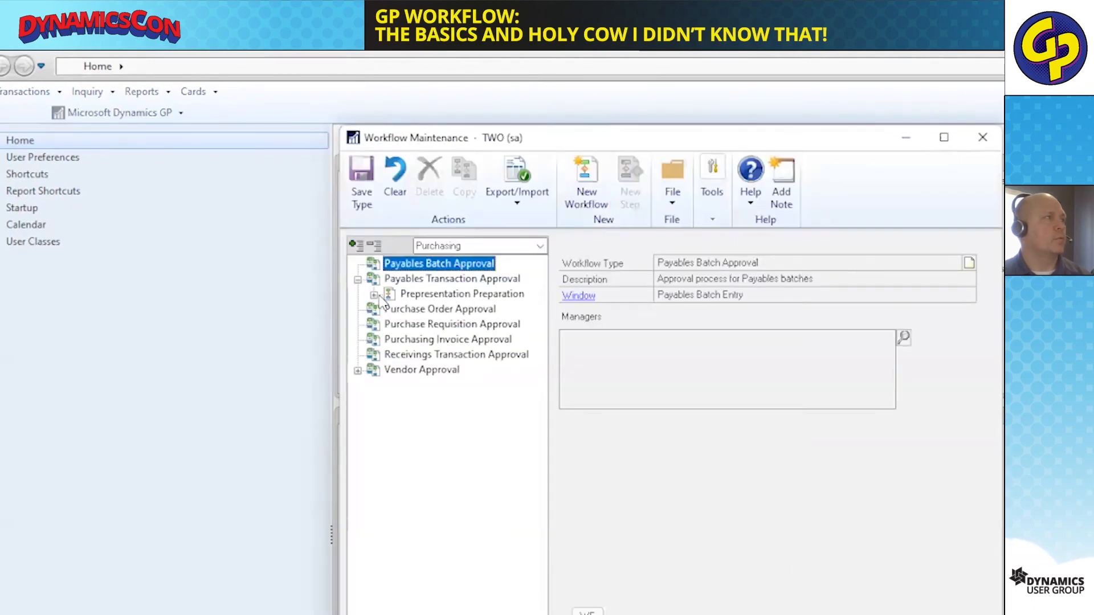
# Open the condition editor for New workflow step under Payables Transaction Approval and look through its database table groups.
pyautogui.click(424, 309)
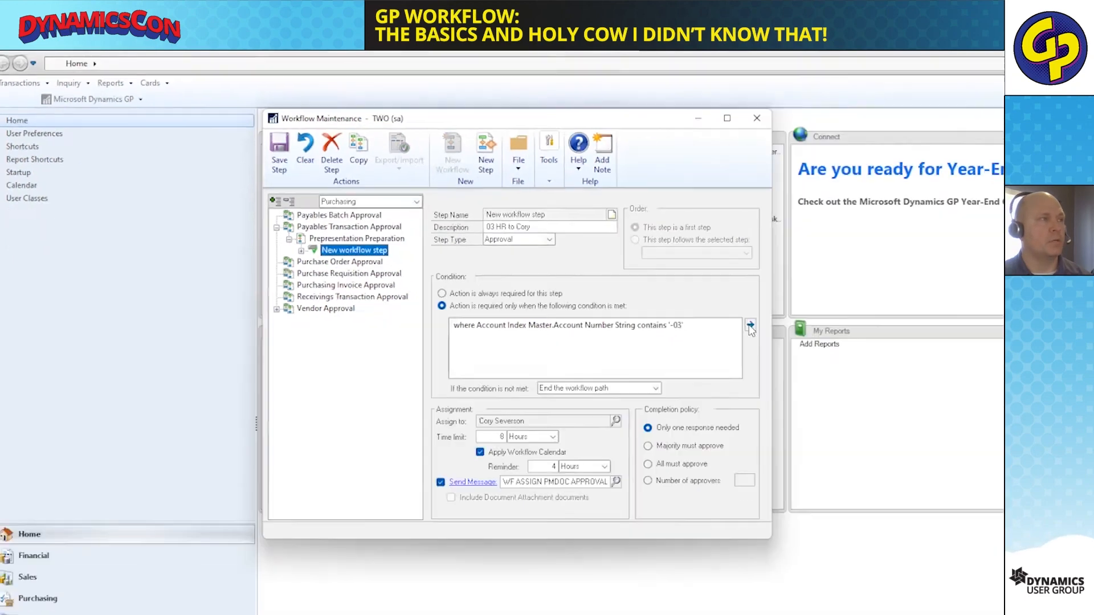
pyautogui.click(973, 407)
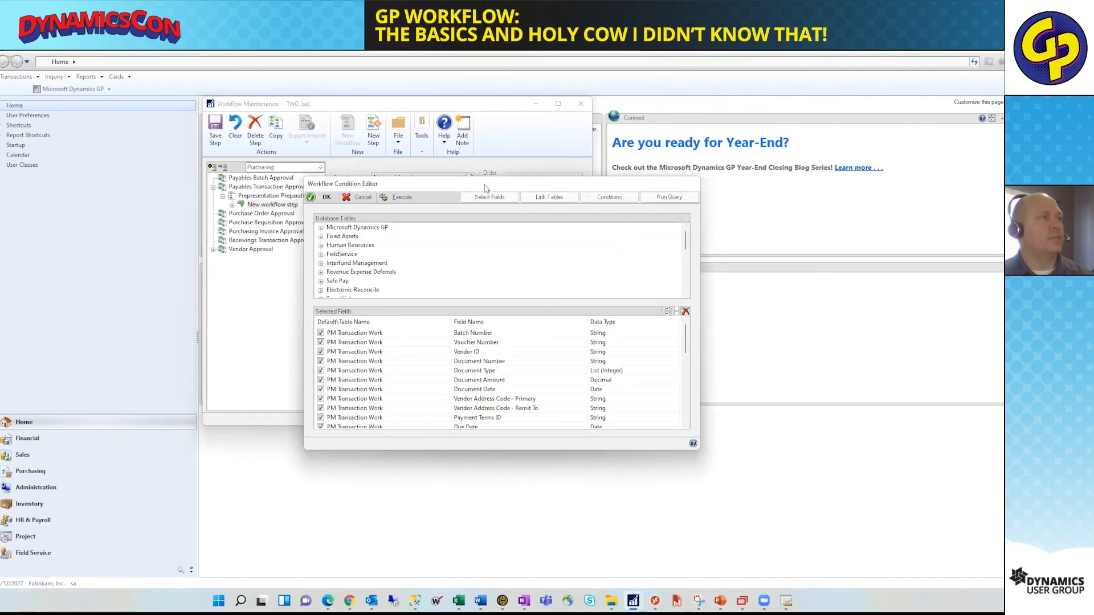
pyautogui.moveTo(484, 183); pyautogui.dragTo(505, 159)
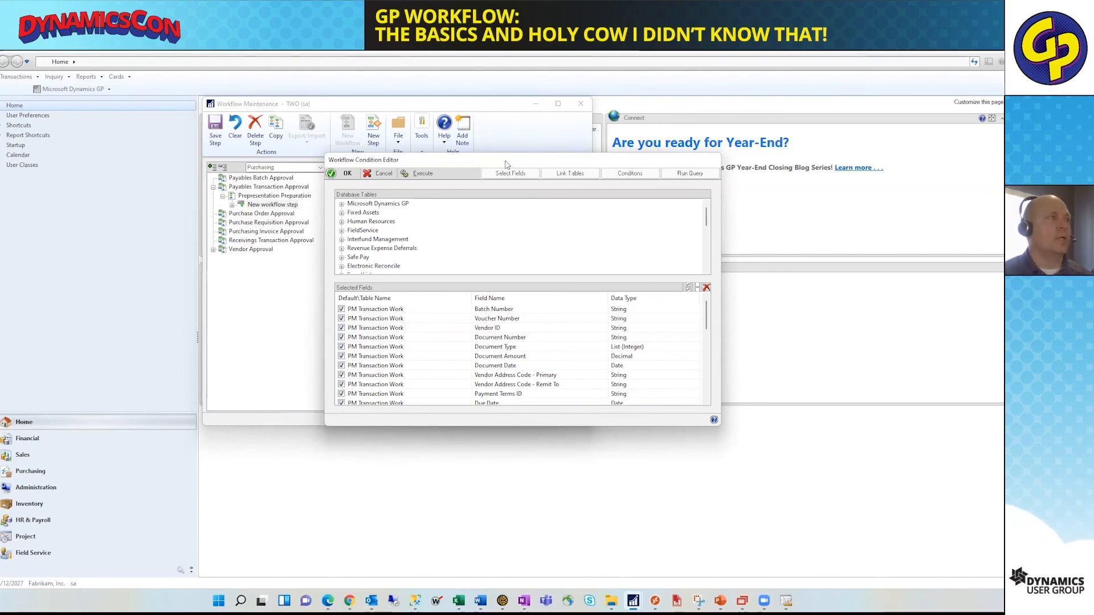
pyautogui.scroll(-5, 401, 228)
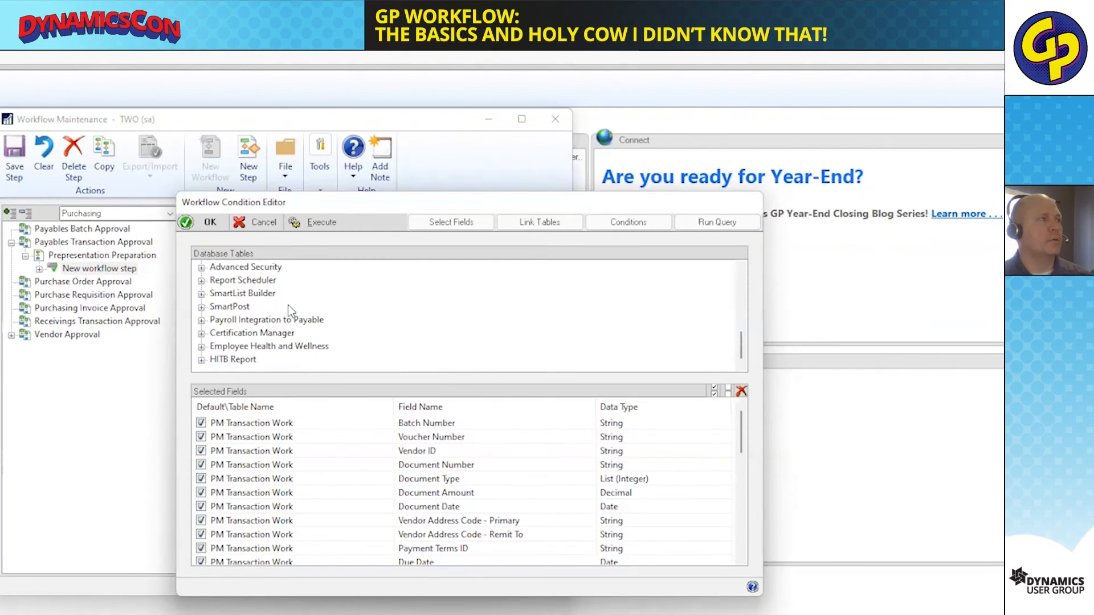
pyautogui.scroll(10, 289, 353)
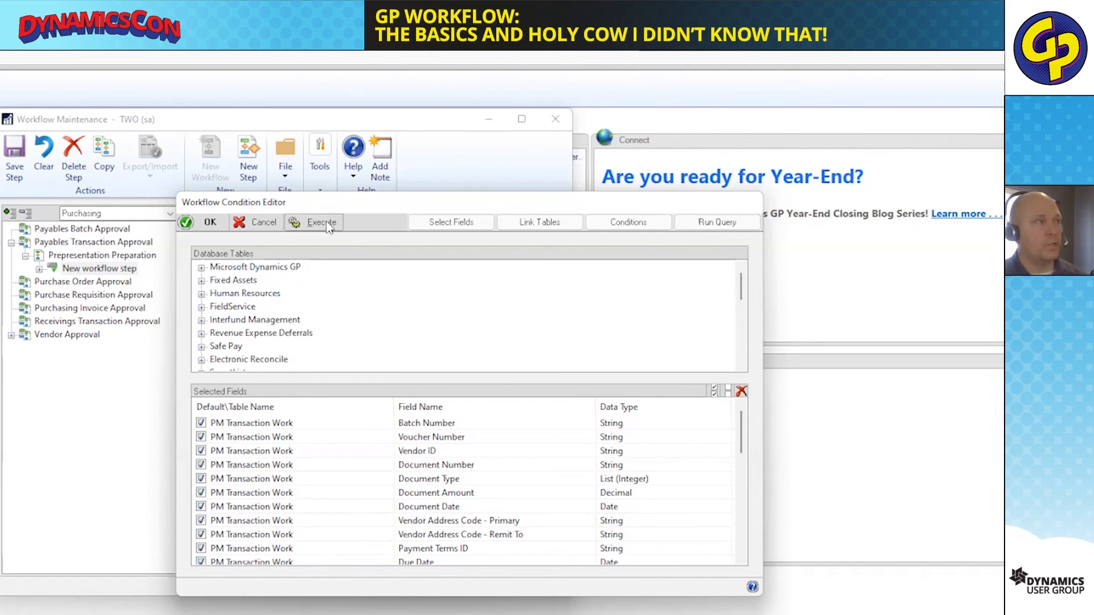
# Browse the Microsoft Dynamics GP database tables and examine which fields are selected in the PM Distribution WORK OPEN table.
pyautogui.click(202, 267)
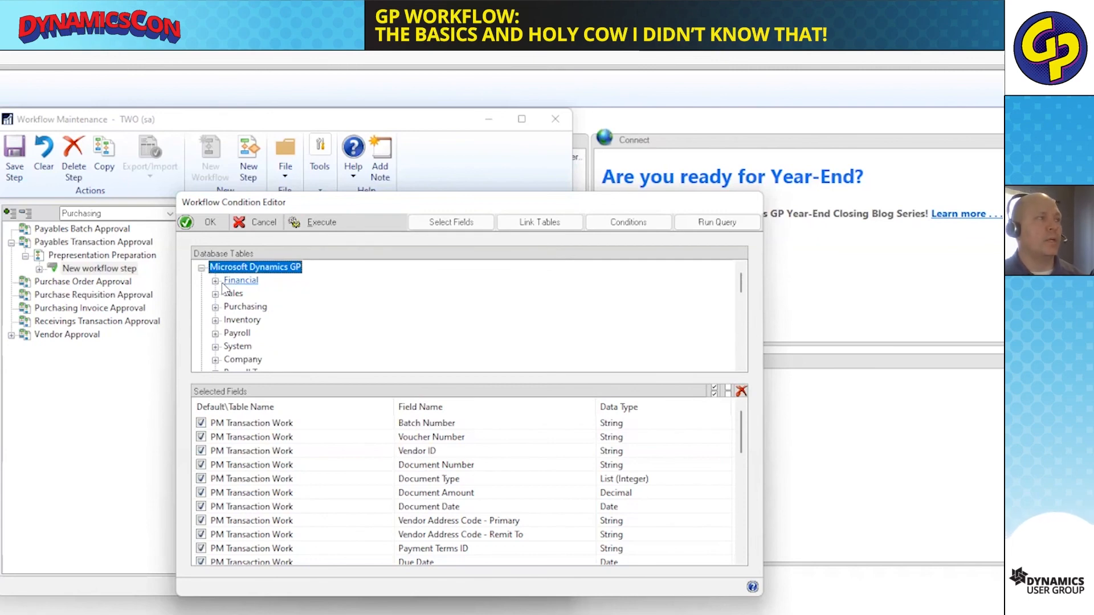
pyautogui.scroll(-1, 219, 348)
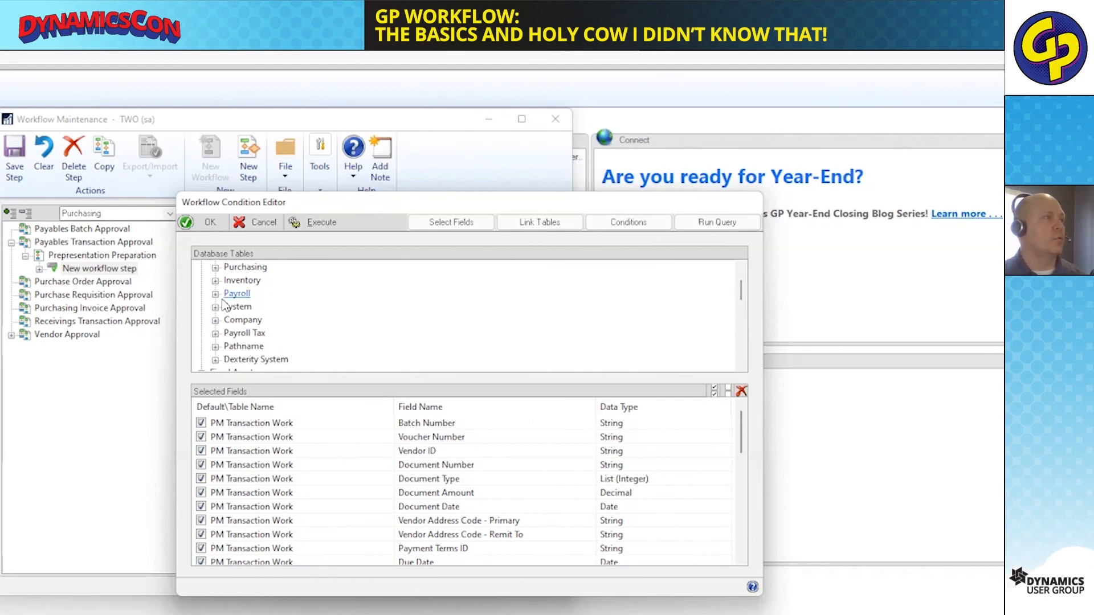
pyautogui.scroll(-1, 220, 330)
pyautogui.scroll(2, 218, 319)
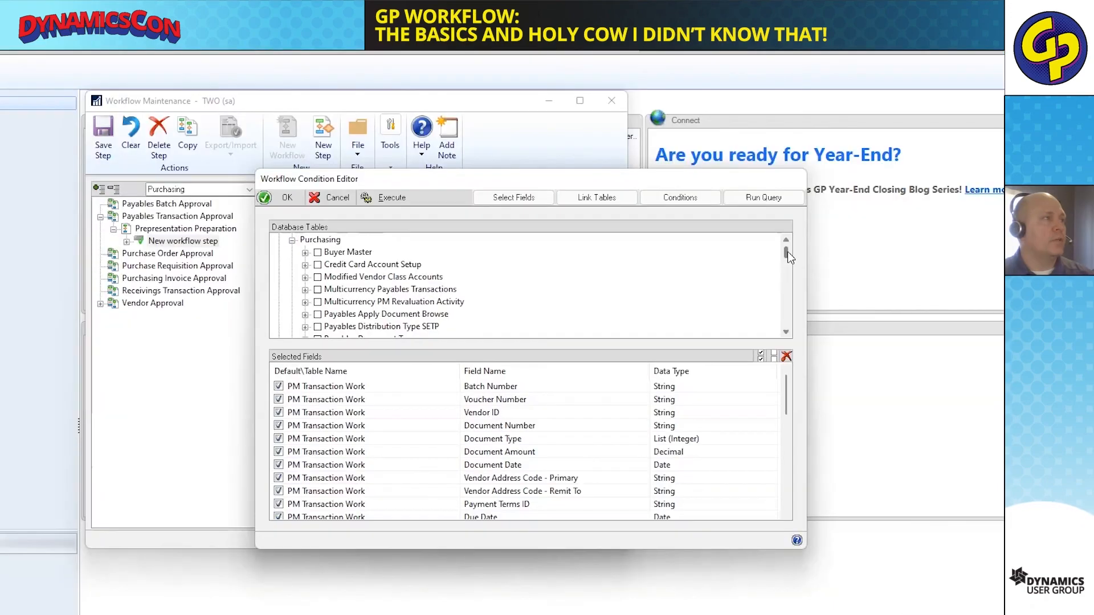
pyautogui.moveTo(787, 251)
pyautogui.mouseDown()
pyautogui.moveTo(791, 279)
pyautogui.moveTo(795, 266)
pyautogui.mouseUp()
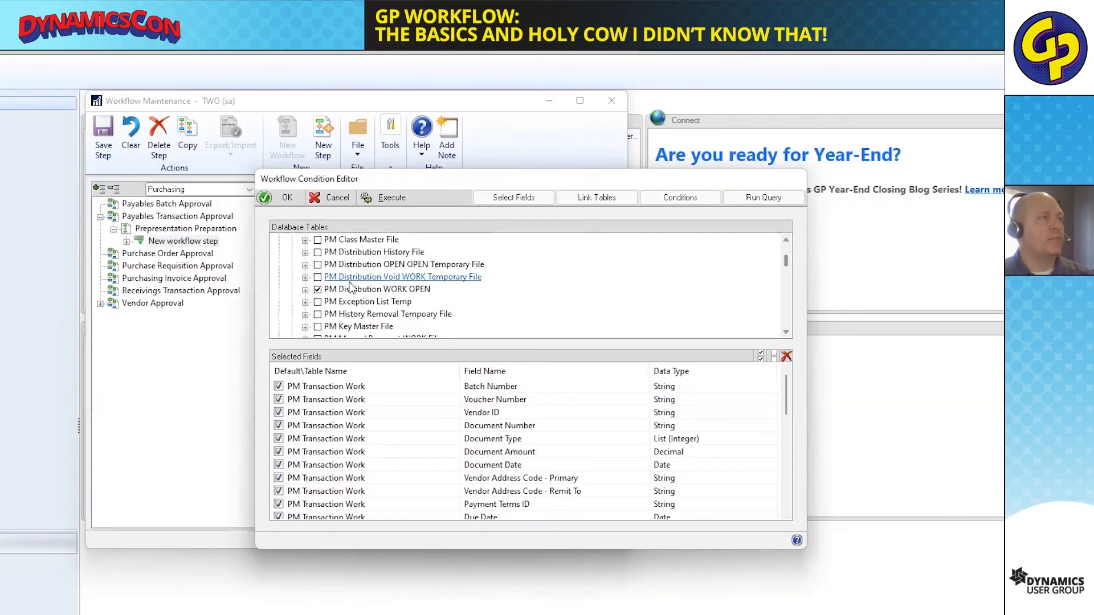
pyautogui.click(305, 289)
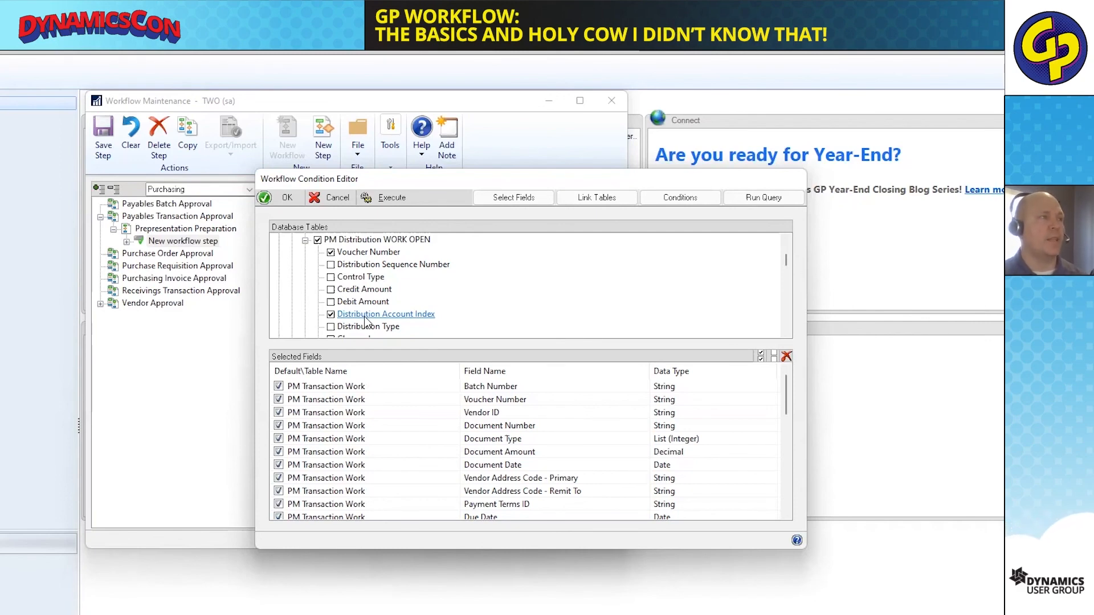
# Examine the Account Index Master fields among the Financial tables and review the selected fields list for Account Number String.
pyautogui.click(305, 240)
pyautogui.scroll(7, 314, 290)
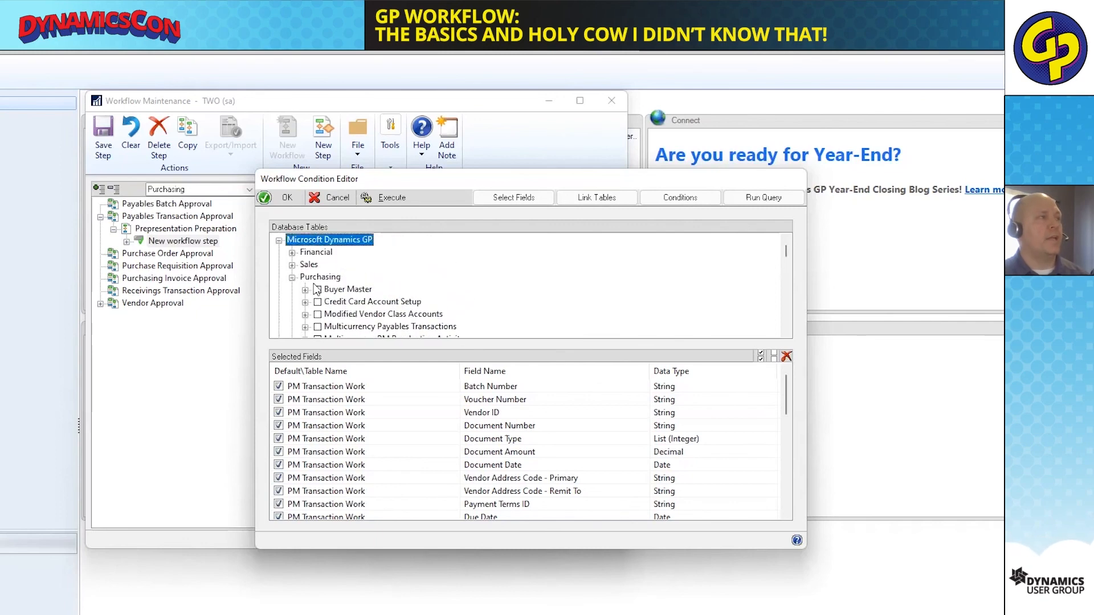
pyautogui.click(292, 253)
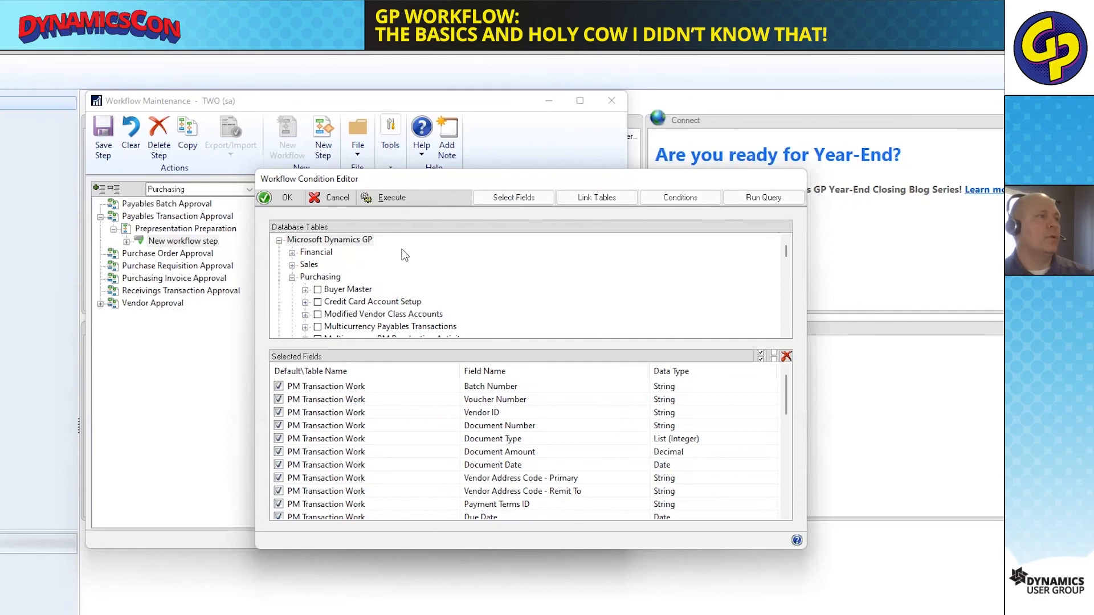
pyautogui.click(292, 252)
pyautogui.click(317, 301)
pyautogui.click(305, 301)
pyautogui.click(330, 326)
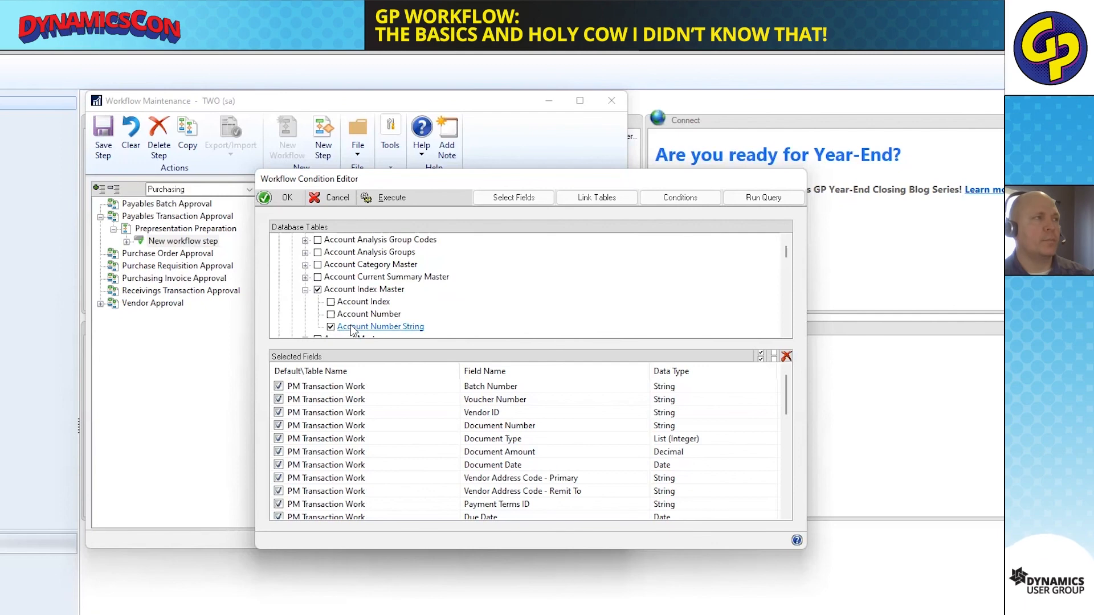
pyautogui.moveTo(784, 386); pyautogui.dragTo(785, 491)
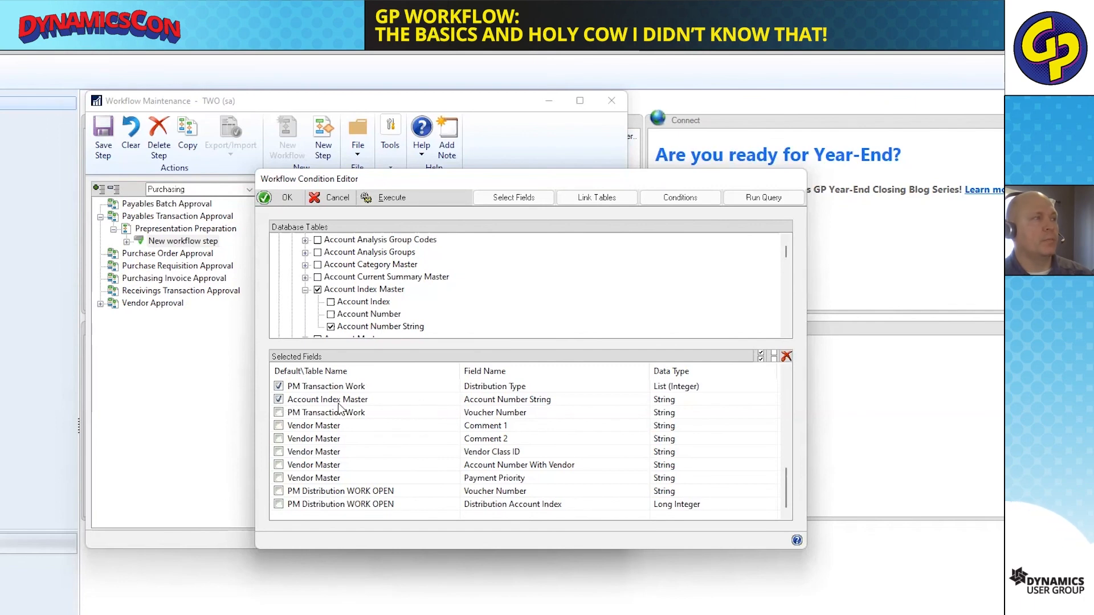
pyautogui.scroll(10, 336, 413)
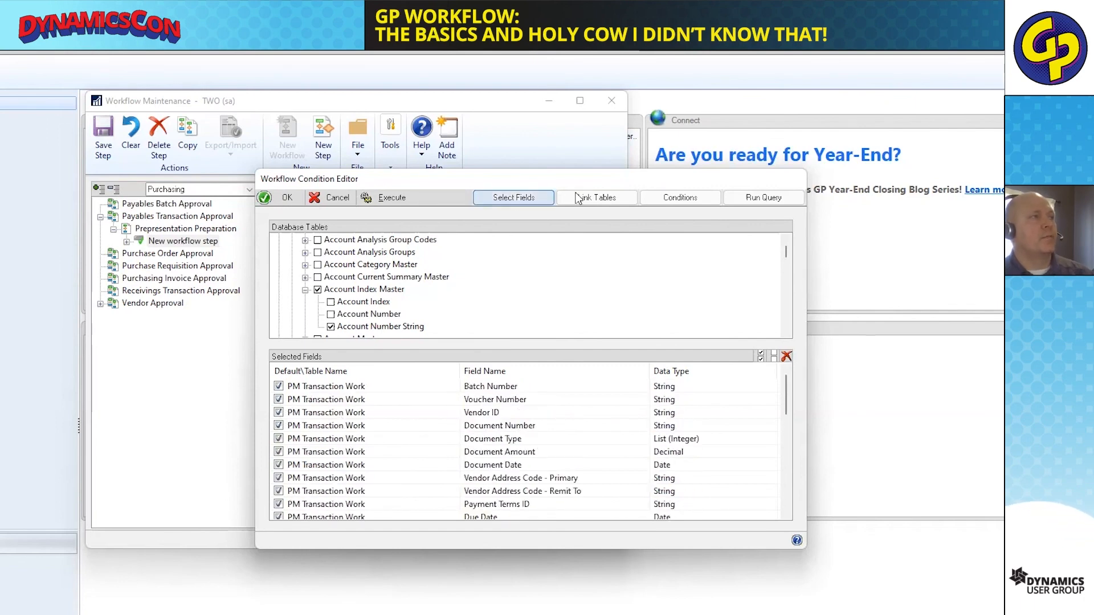
# In the table links, set up an inner join from PM Distribution WORK OPEN to Account Index Master.
pyautogui.click(596, 203)
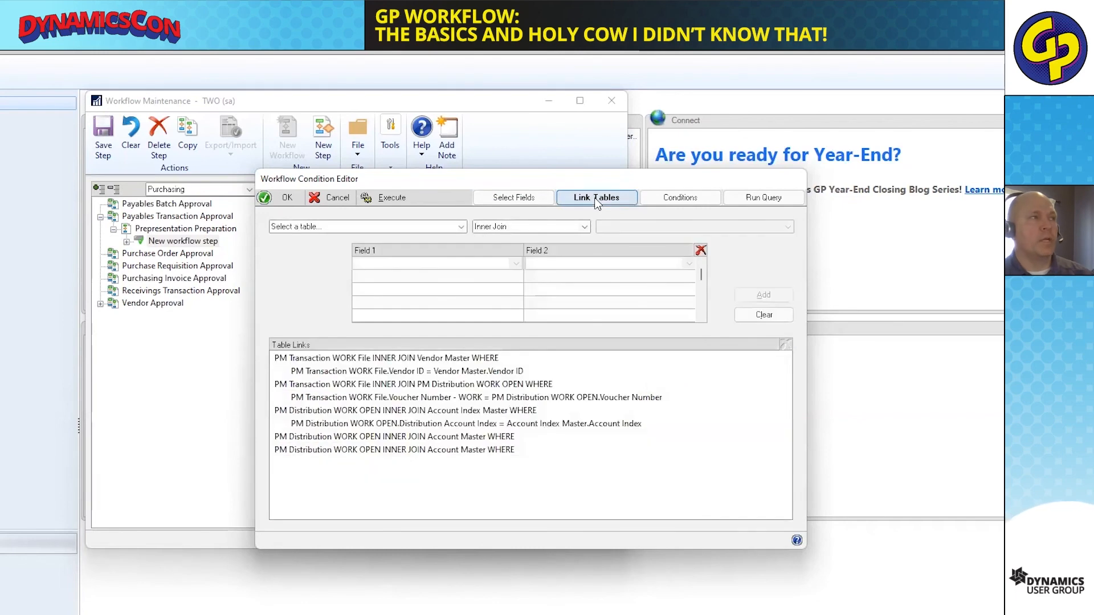
pyautogui.moveTo(593, 180); pyautogui.dragTo(613, 165)
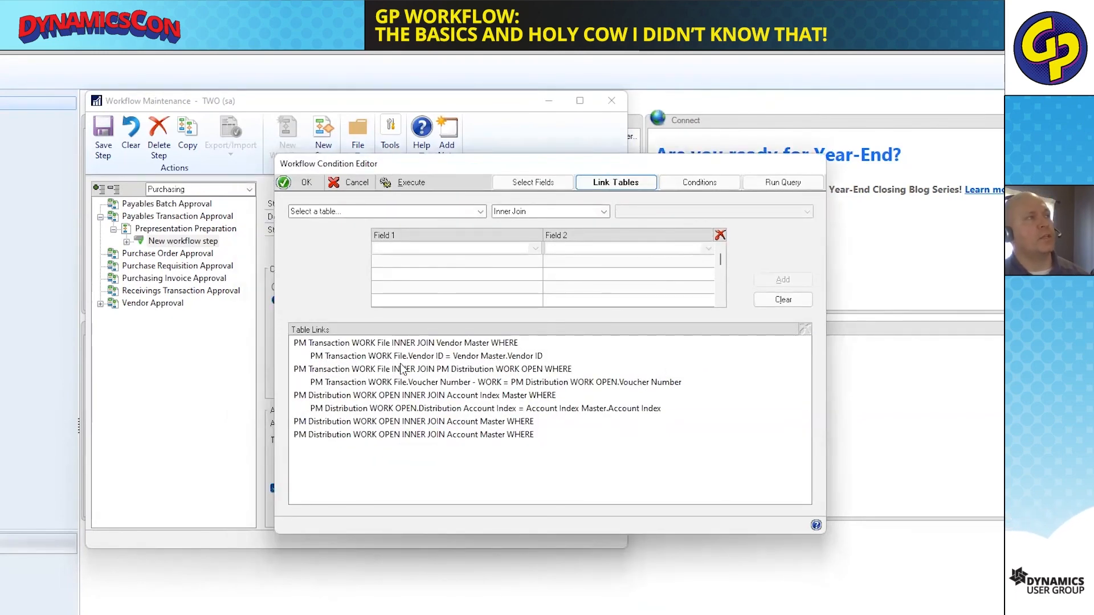
pyautogui.click(481, 212)
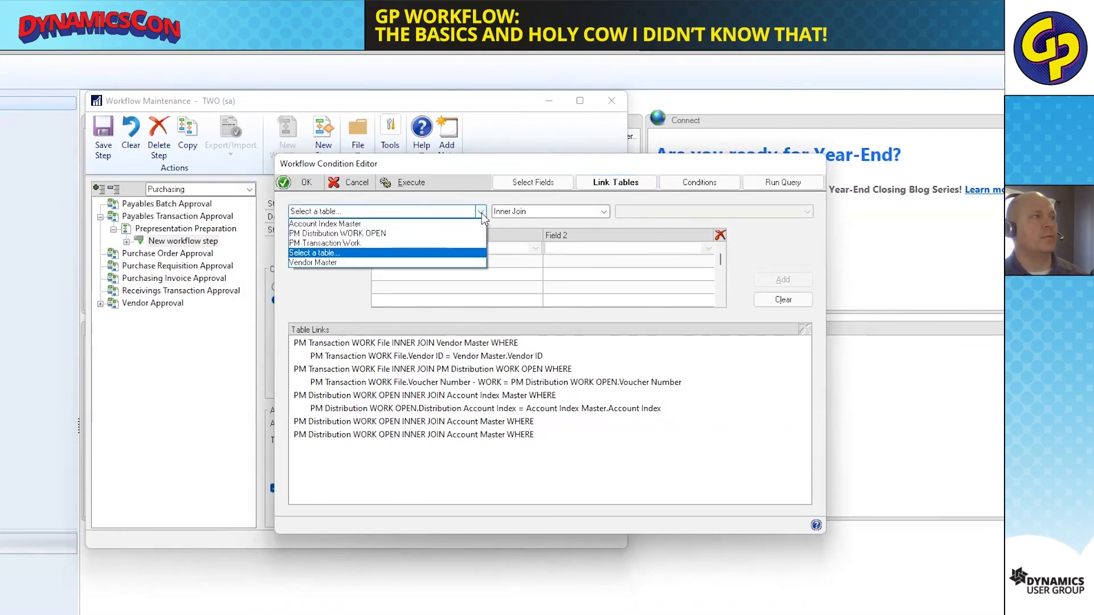
pyautogui.click(350, 243)
pyautogui.click(667, 212)
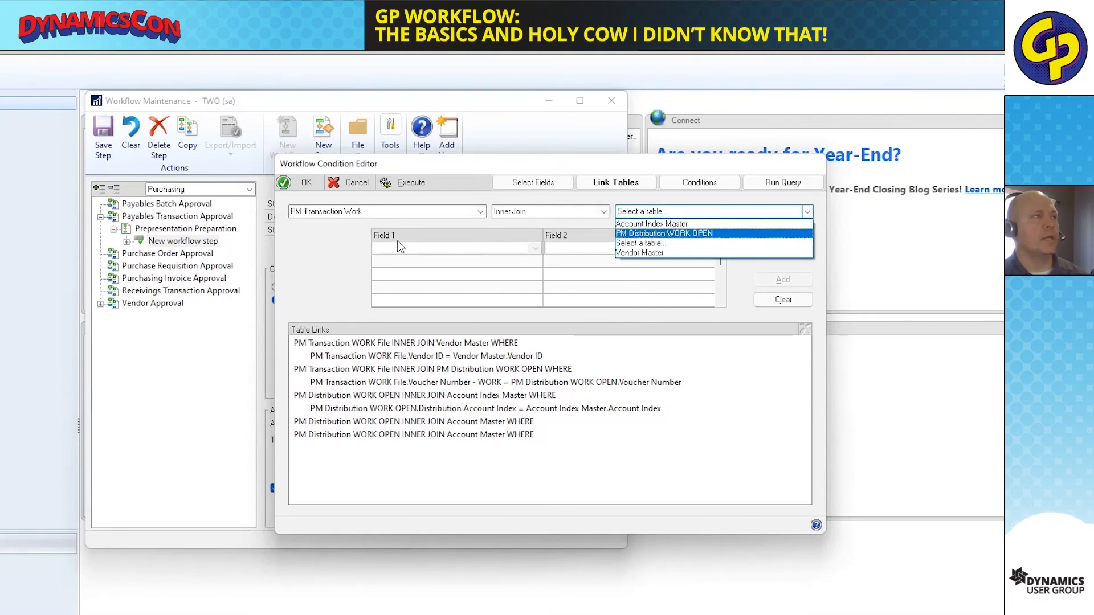
pyautogui.click(336, 252)
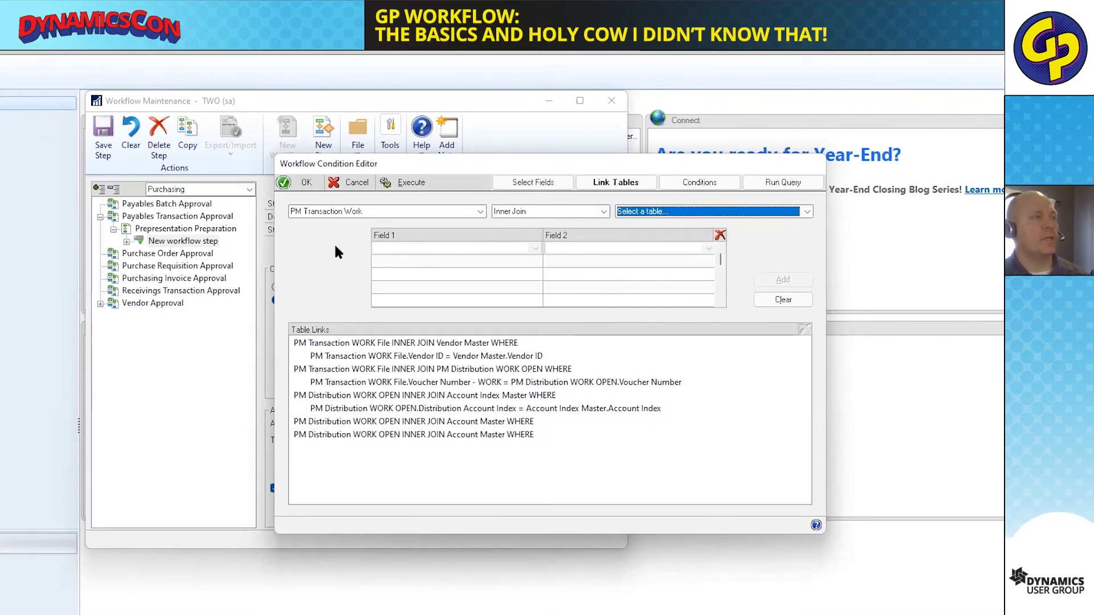
pyautogui.click(361, 215)
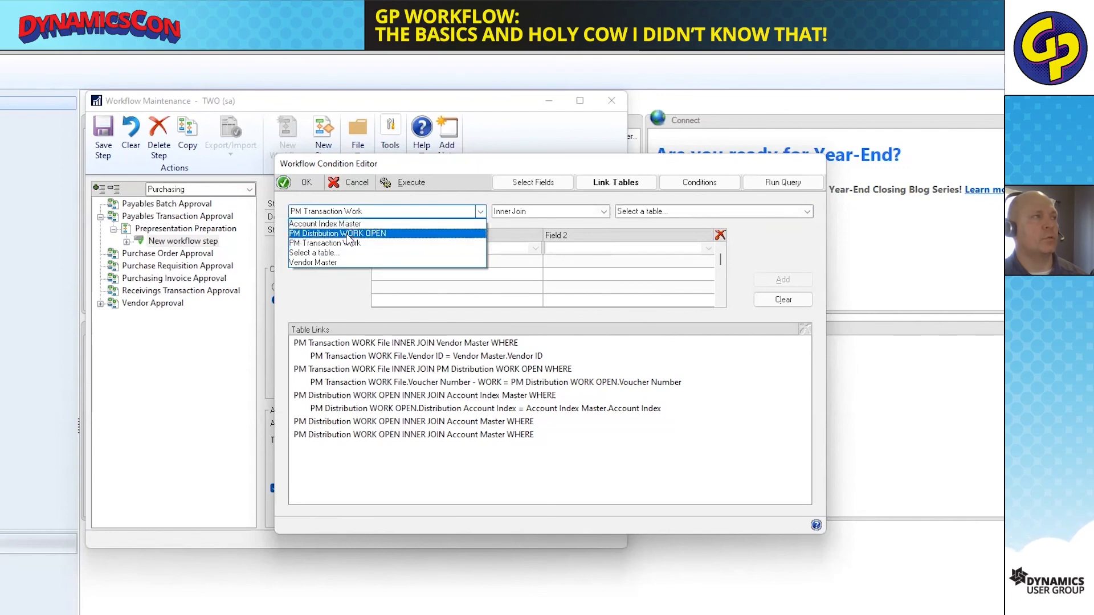
pyautogui.click(349, 235)
pyautogui.click(667, 212)
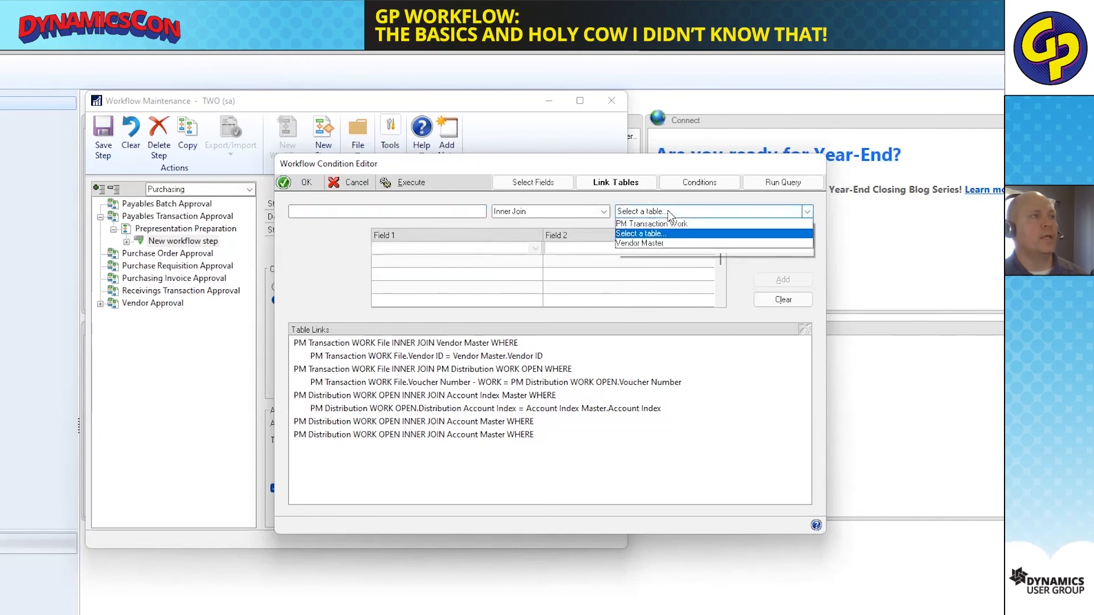
pyautogui.click(633, 224)
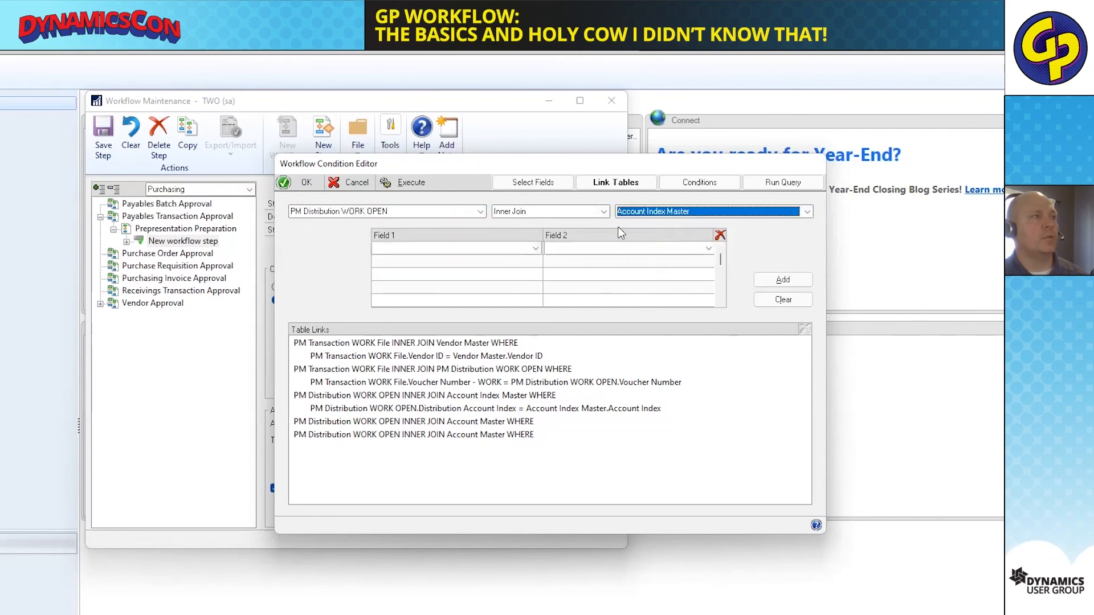
# Choose Distribution Account Index and Account Number String as the two fields that link the tables.
pyautogui.click(535, 249)
pyautogui.scroll(-5, 417, 296)
pyautogui.scroll(5, 418, 297)
pyautogui.scroll(-2, 425, 301)
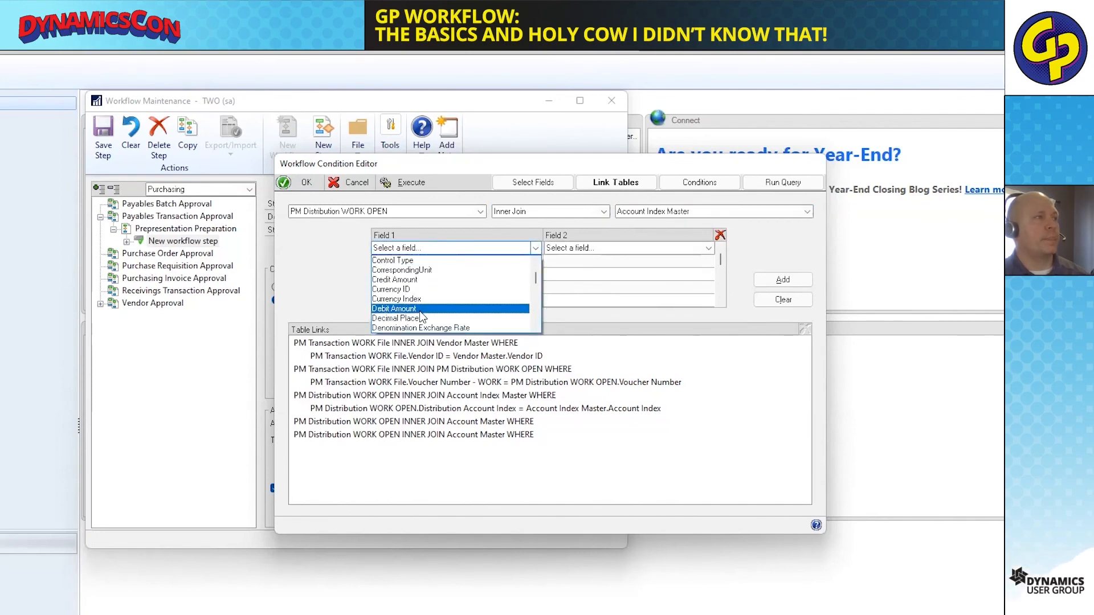
pyautogui.scroll(-2, 422, 313)
pyautogui.click(422, 308)
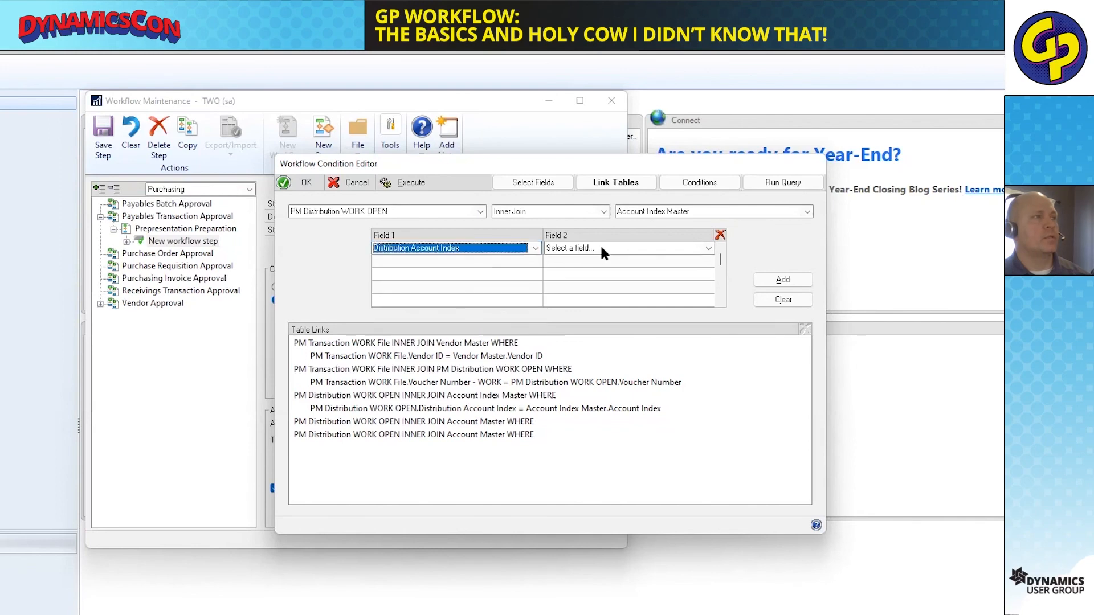
pyautogui.click(604, 250)
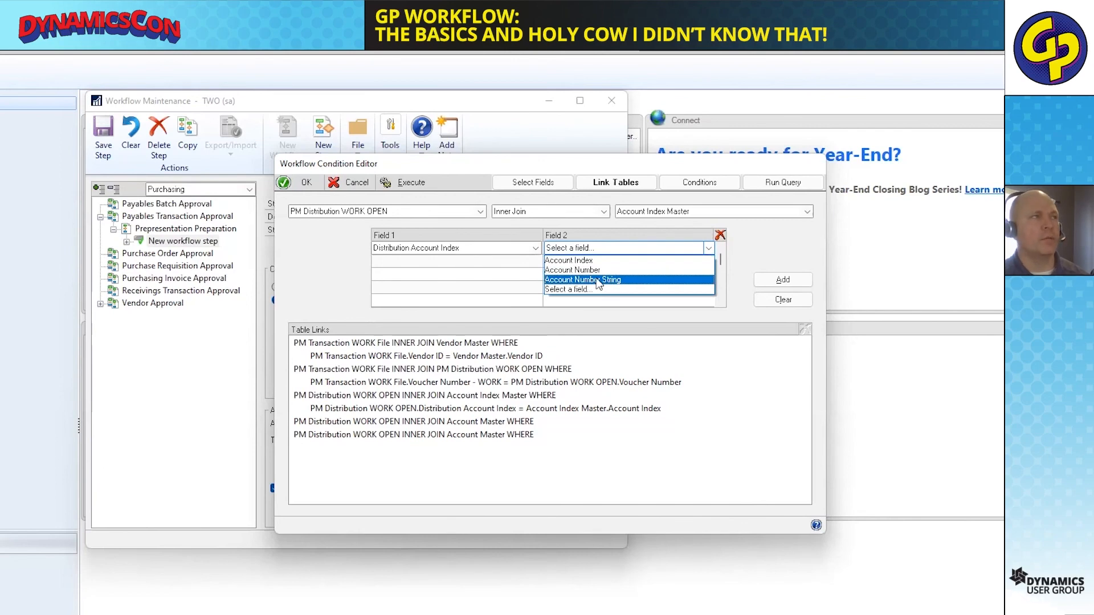
pyautogui.click(597, 280)
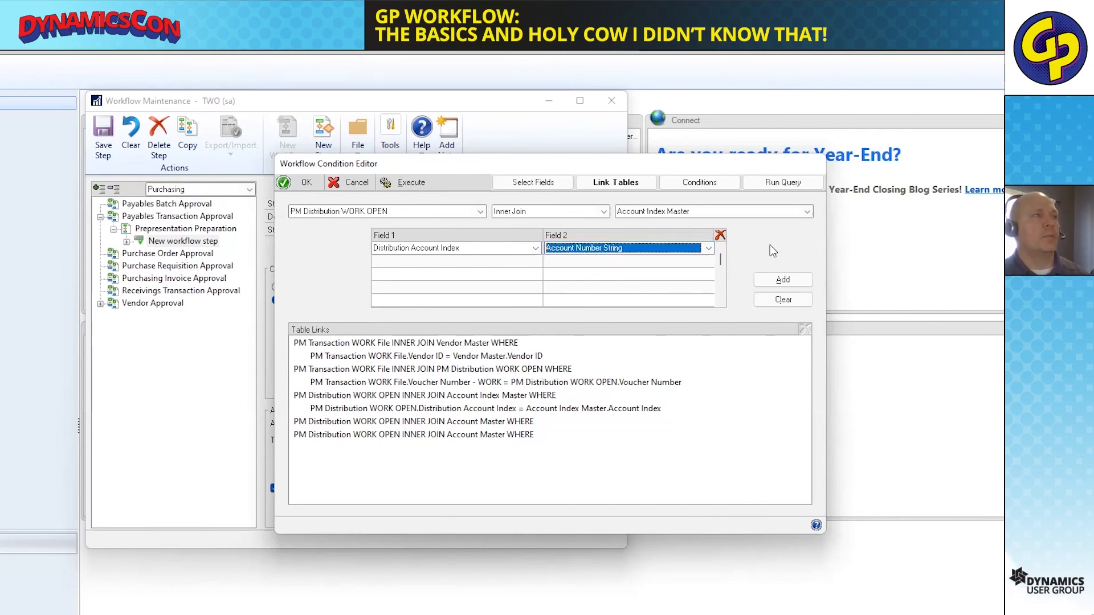
# Compose a condition requiring Account Index Master.Account Number String to contain -03.
pyautogui.click(701, 183)
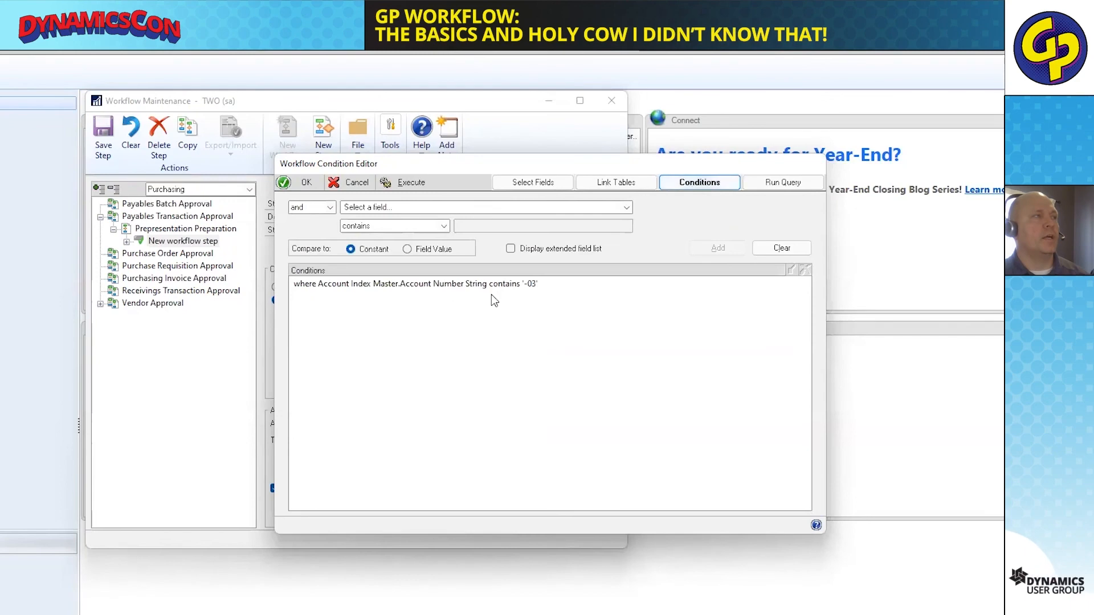
pyautogui.click(370, 283)
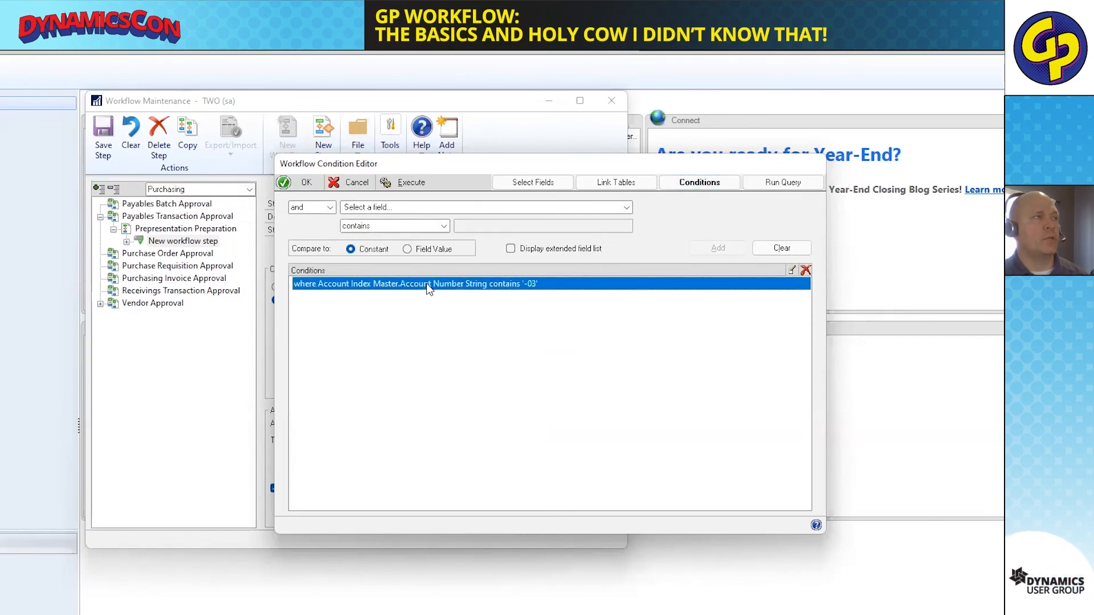
pyautogui.click(391, 208)
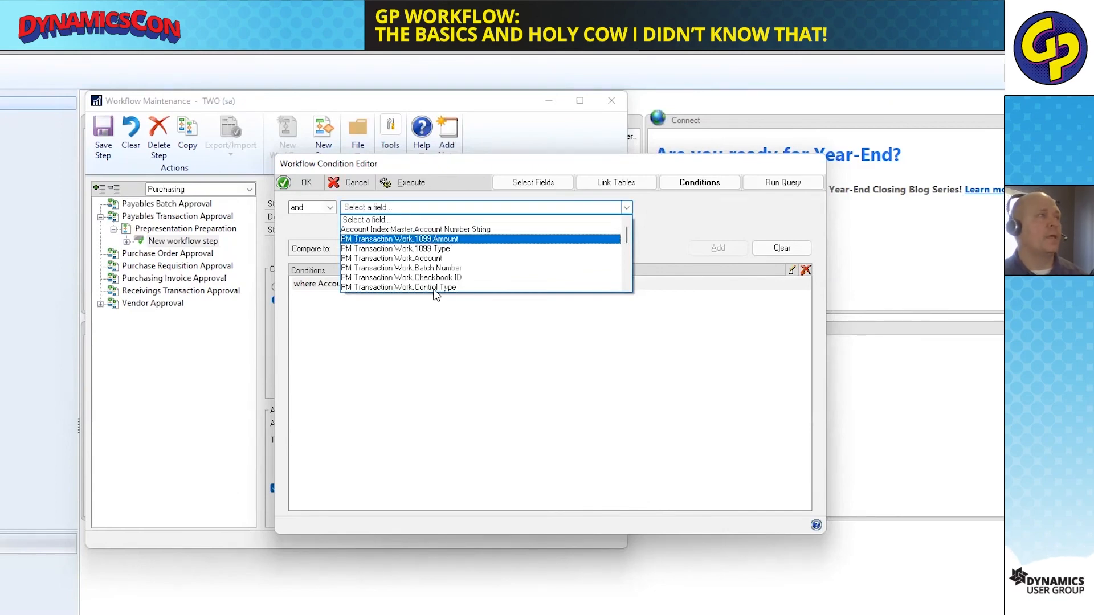
pyautogui.click(432, 325)
pyautogui.click(344, 286)
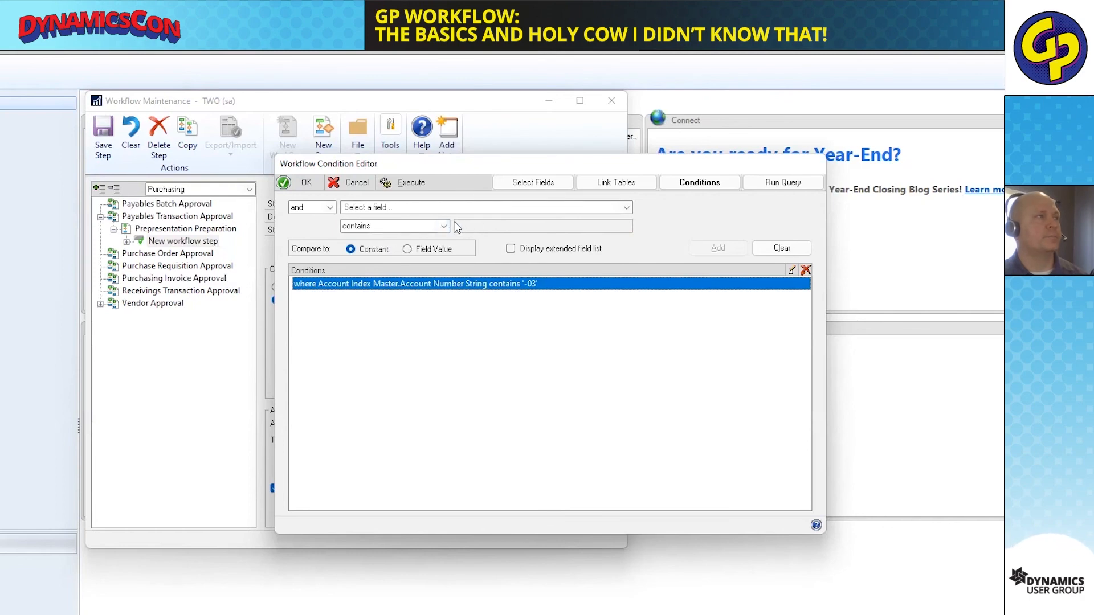
pyautogui.click(418, 208)
pyautogui.click(411, 230)
pyautogui.click(477, 228)
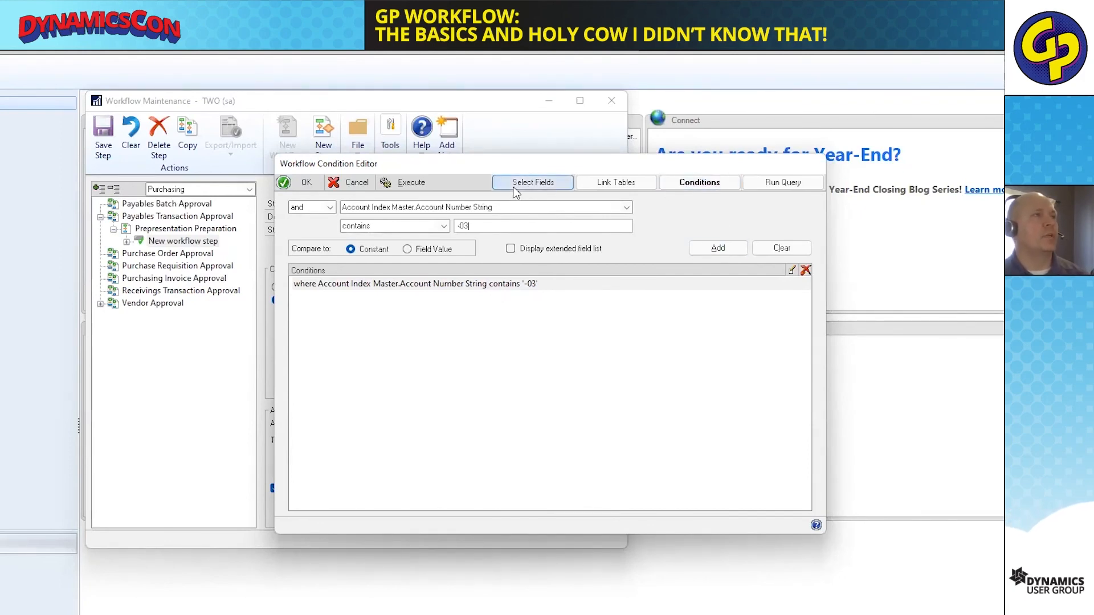
# Execute the condition query and select the second record in the results preview.
pyautogui.click(774, 182)
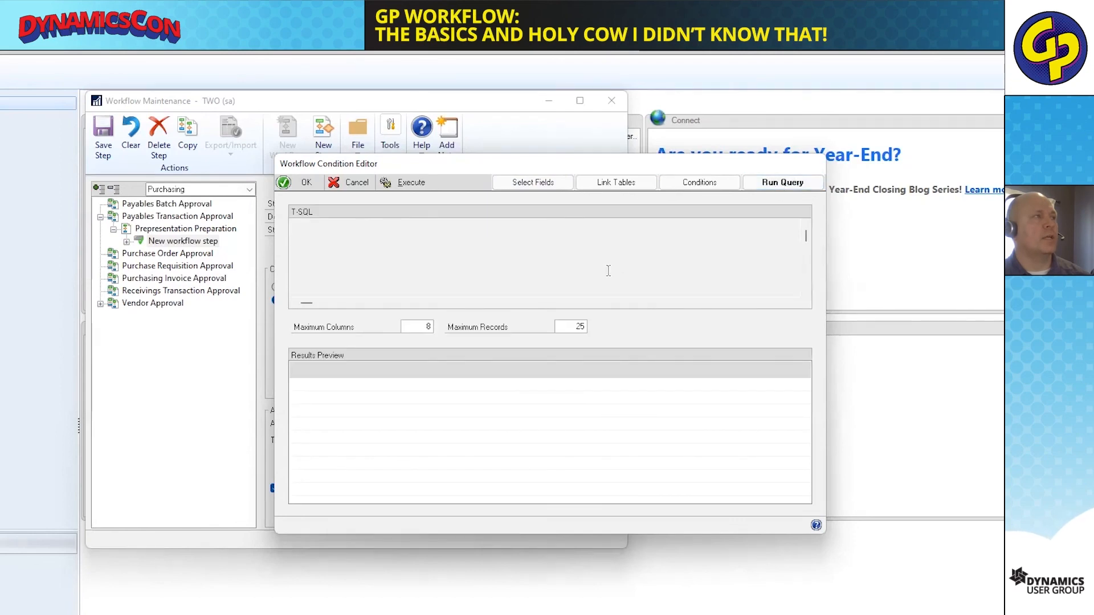
pyautogui.click(412, 182)
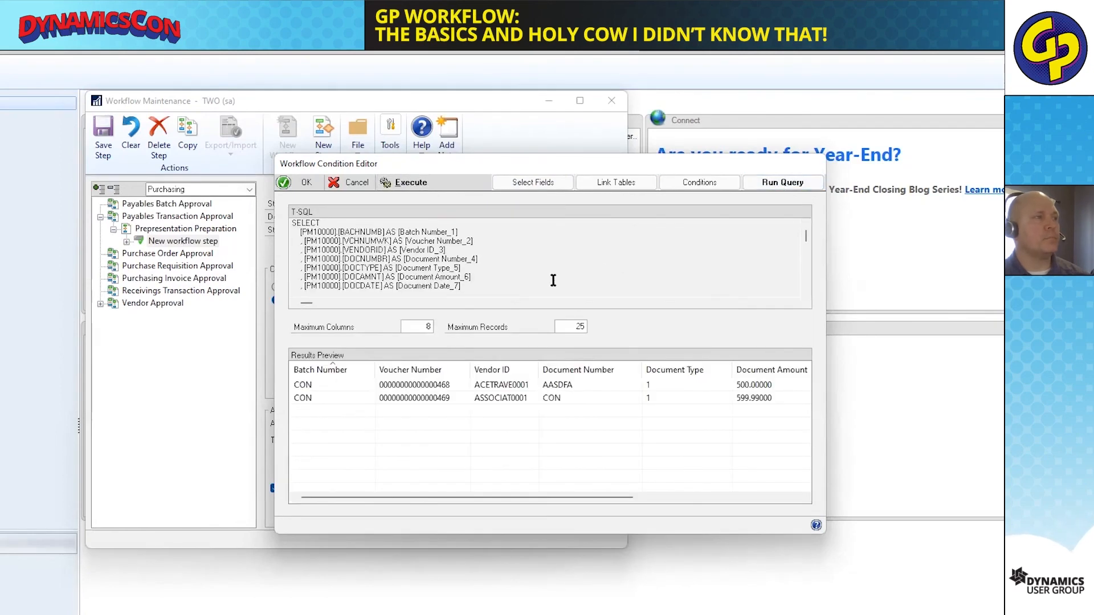
pyautogui.click(503, 398)
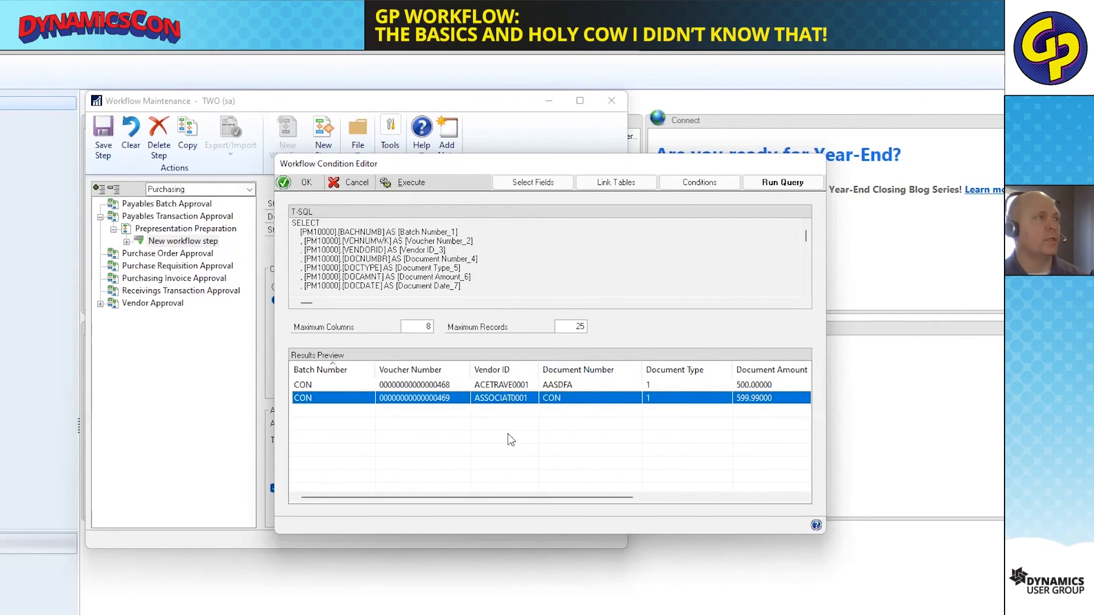
# Examine the generated T-SQL, including its selected columns, joins and WHERE clause, and close the condition editor without saving.
pyautogui.click(513, 269)
pyautogui.scroll(-6, 513, 269)
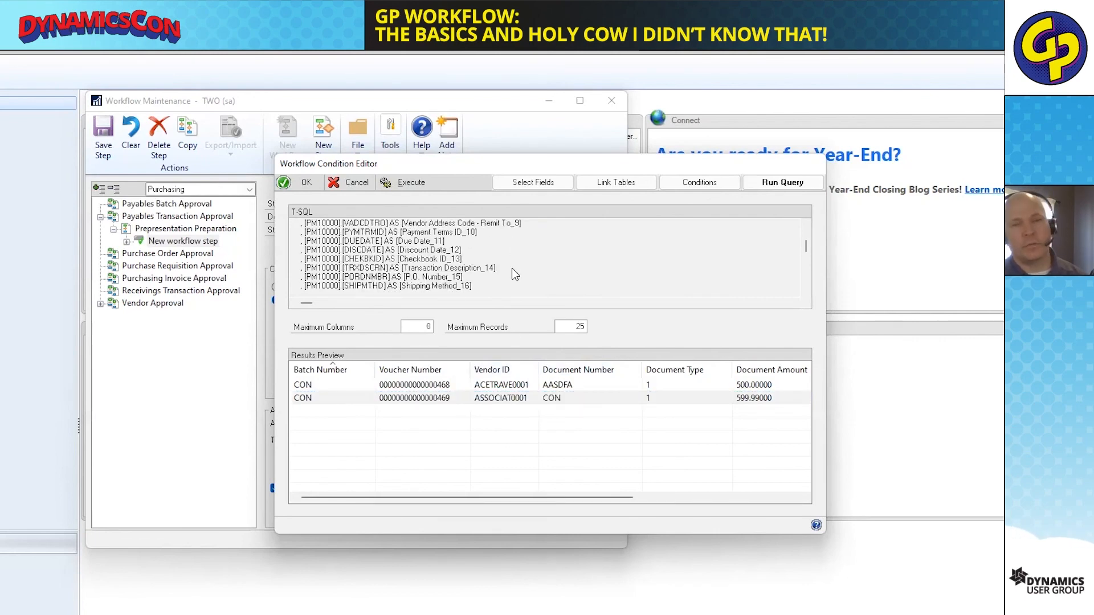
pyautogui.scroll(-6, 513, 269)
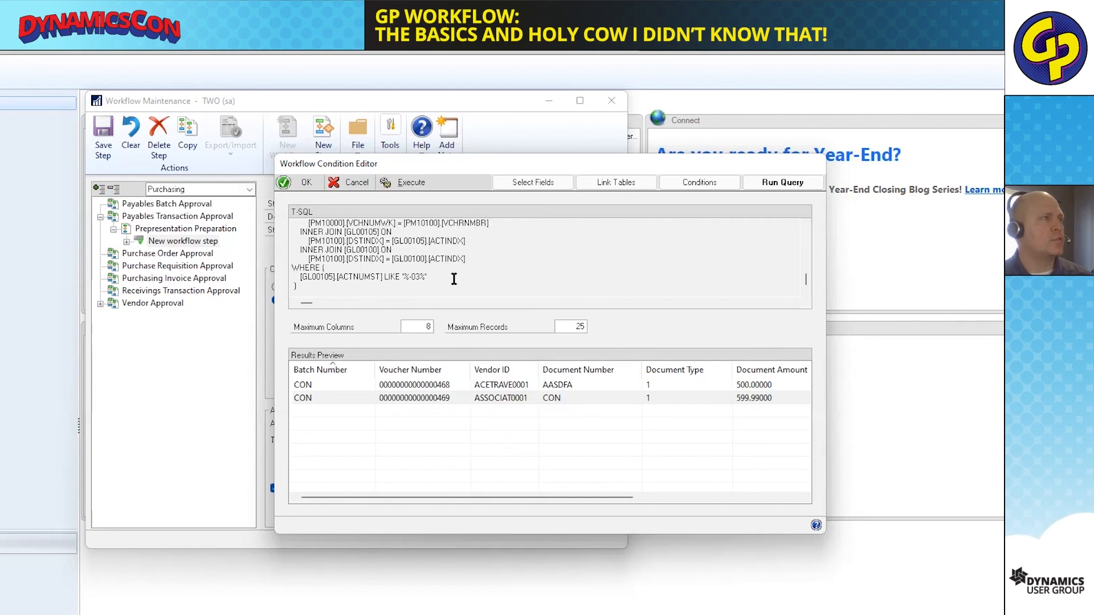
pyautogui.scroll(3, 454, 279)
pyautogui.moveTo(520, 257); pyautogui.dragTo(313, 262)
pyautogui.click(368, 261)
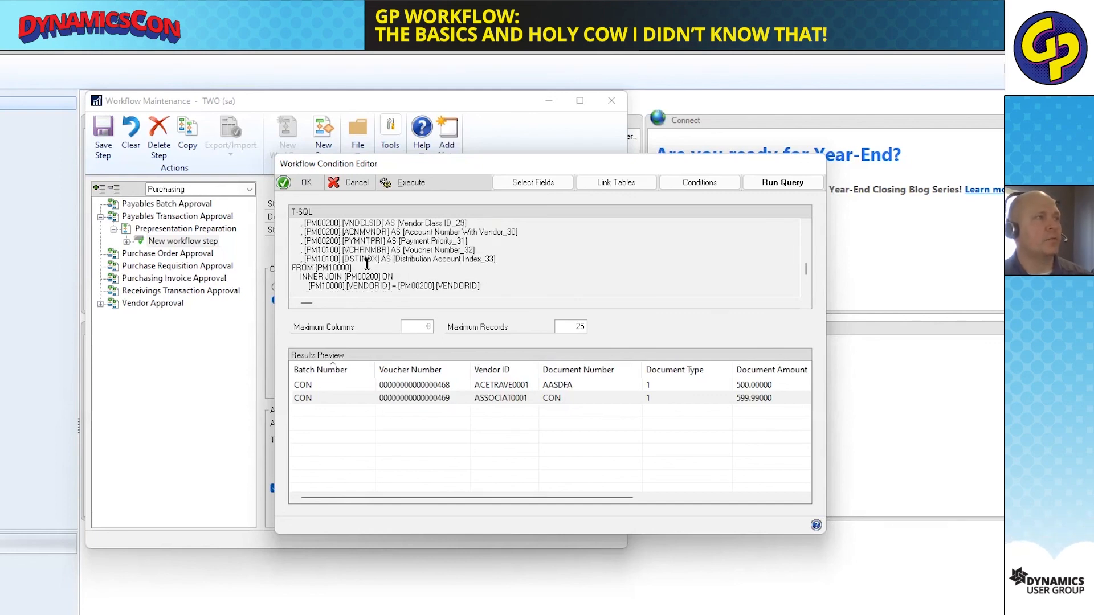
pyautogui.moveTo(402, 251); pyautogui.dragTo(470, 258)
pyautogui.click(495, 259)
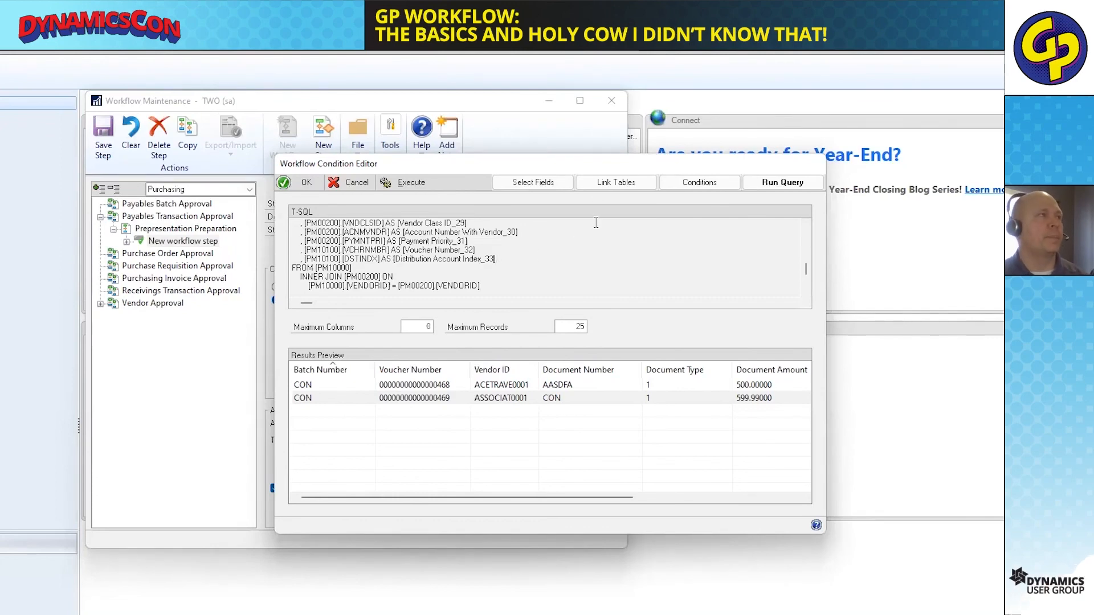
pyautogui.click(348, 183)
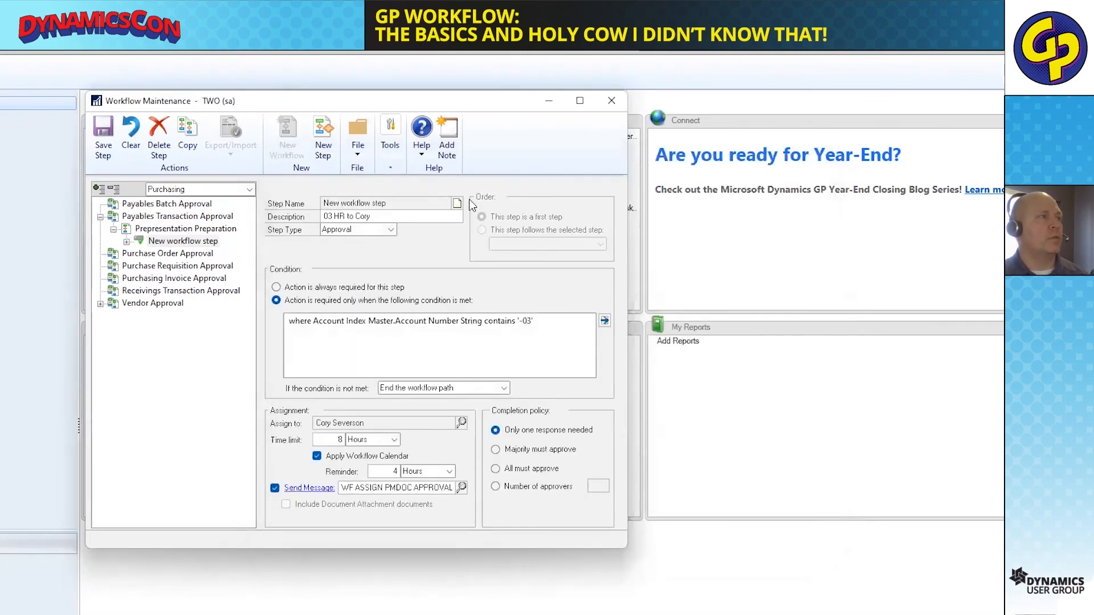
# Expand New workflow step under Prepresentation Preparation and examine the description and condition of its 09 IT step.
pyautogui.moveTo(528, 93); pyautogui.dragTo(687, 55)
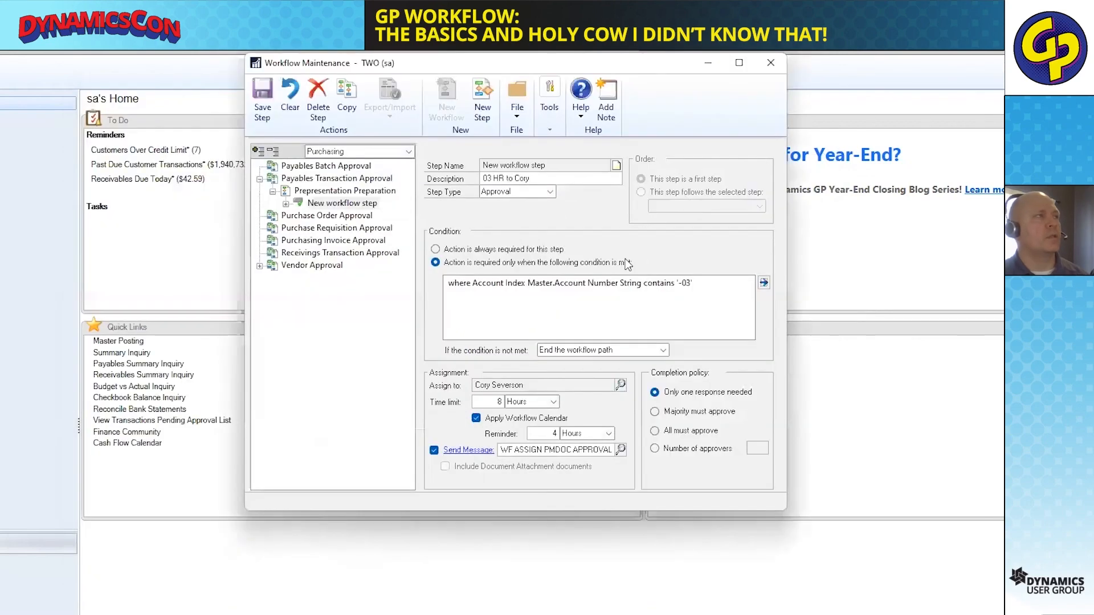
pyautogui.doubleClick(332, 204)
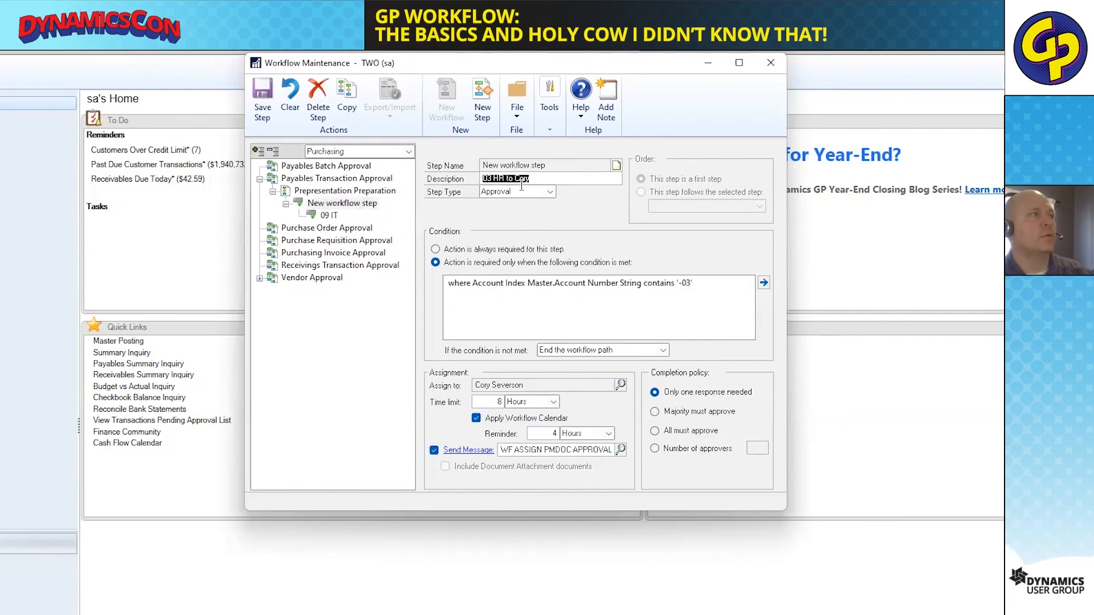
pyautogui.click(325, 216)
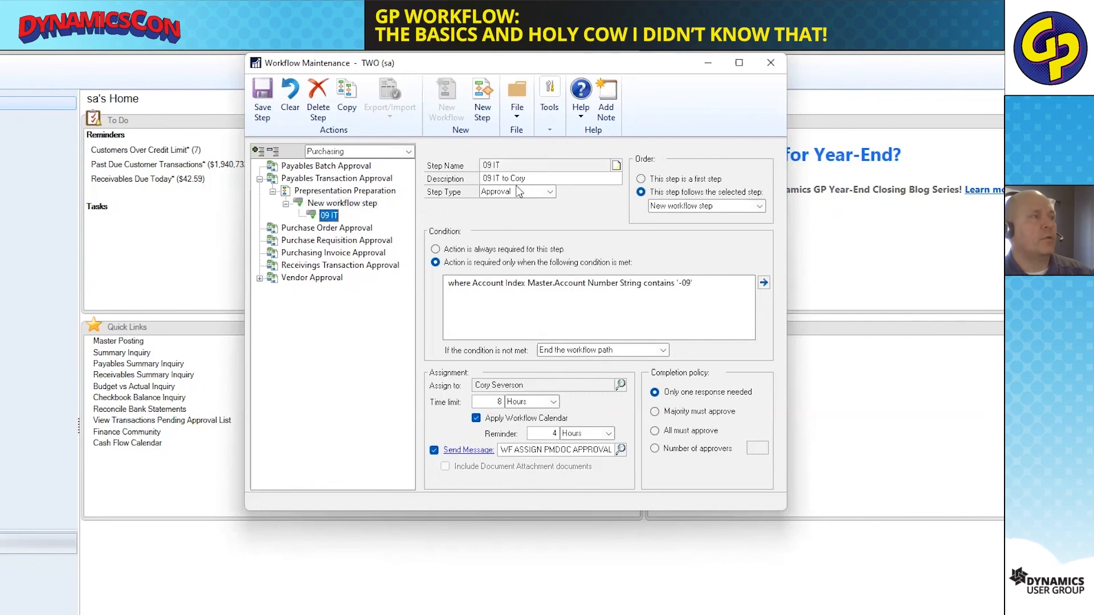
pyautogui.click(545, 177)
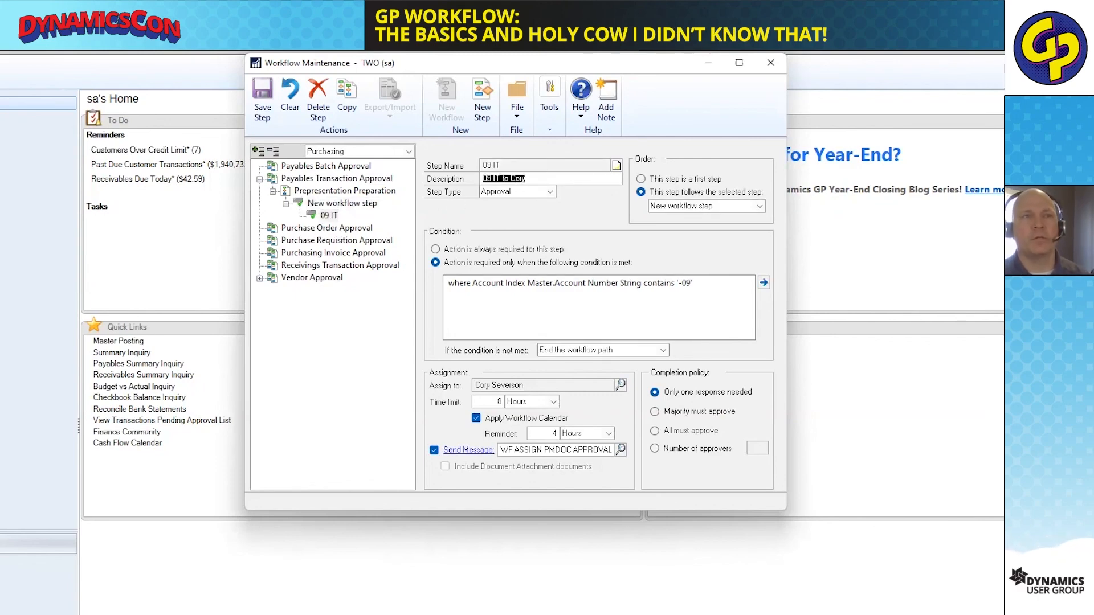
pyautogui.hotkey('alt', 'Tab')
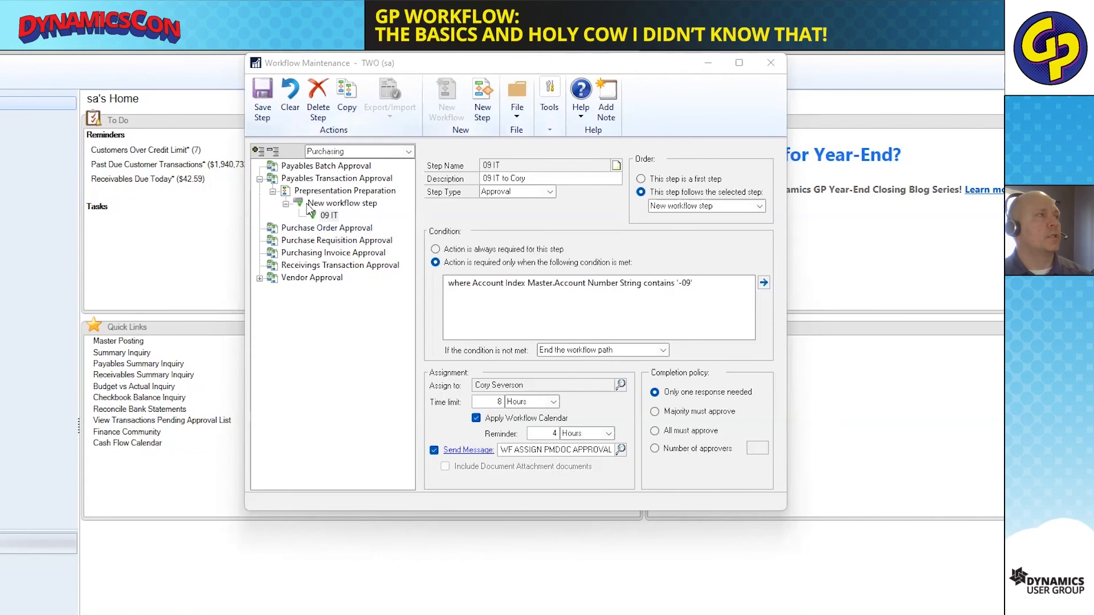
# Activate the Prepresentation Preparation workflow under Payables Transaction Approval and save it.
pyautogui.click(342, 190)
pyautogui.click(693, 166)
pyautogui.click(274, 101)
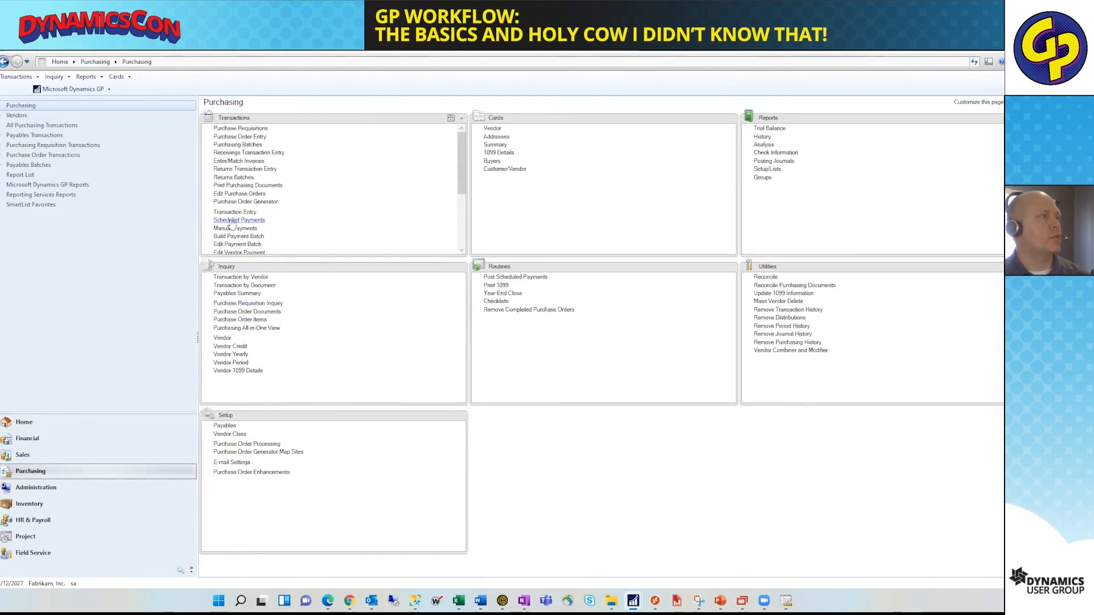
# Start a new payables transaction invoice with the description testing and assign it to batch CON.
pyautogui.click(264, 216)
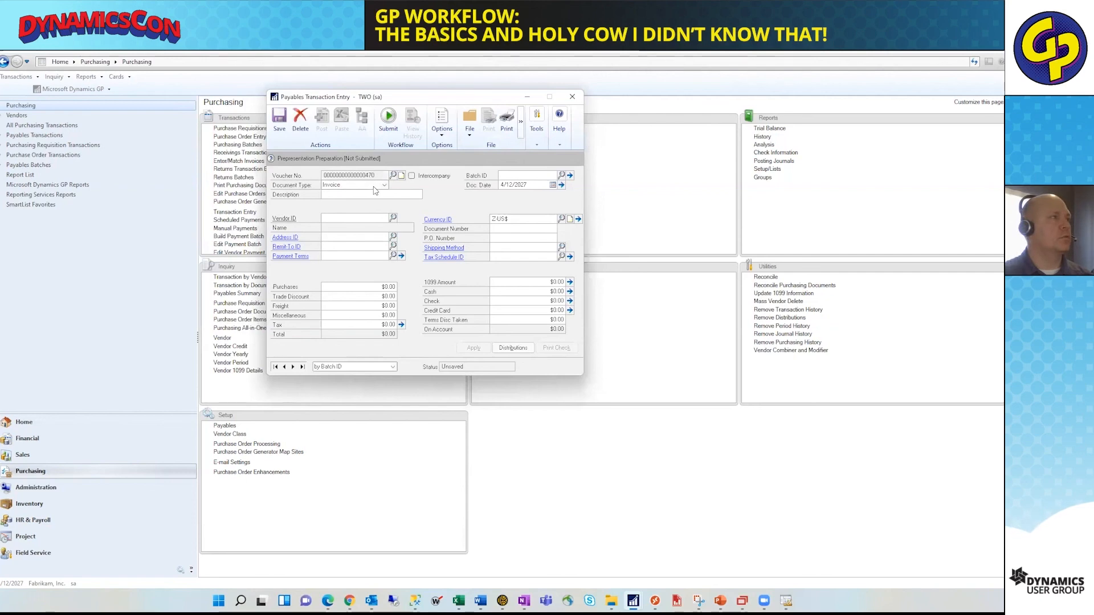
pyautogui.write('testin')
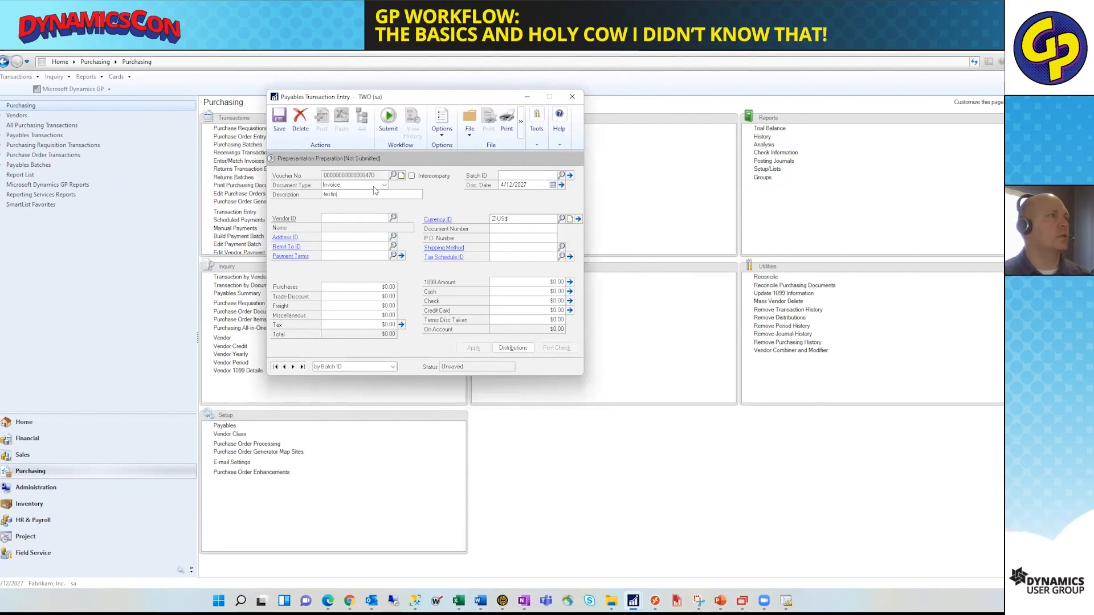
pyautogui.write('g')
pyautogui.press('Tab')
pyautogui.press('Tab')
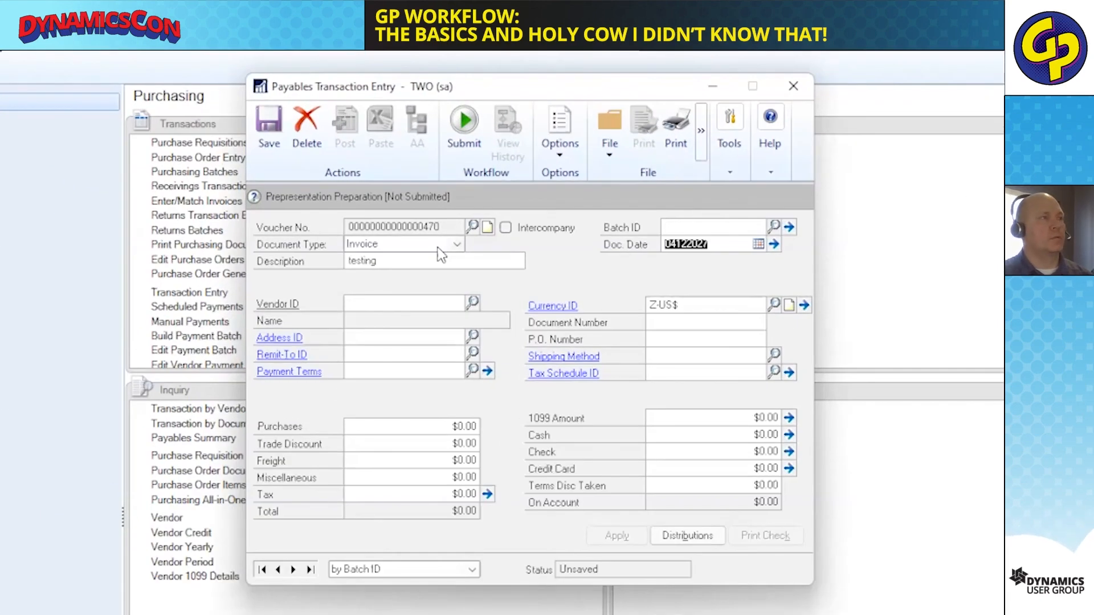
pyautogui.press('Tab')
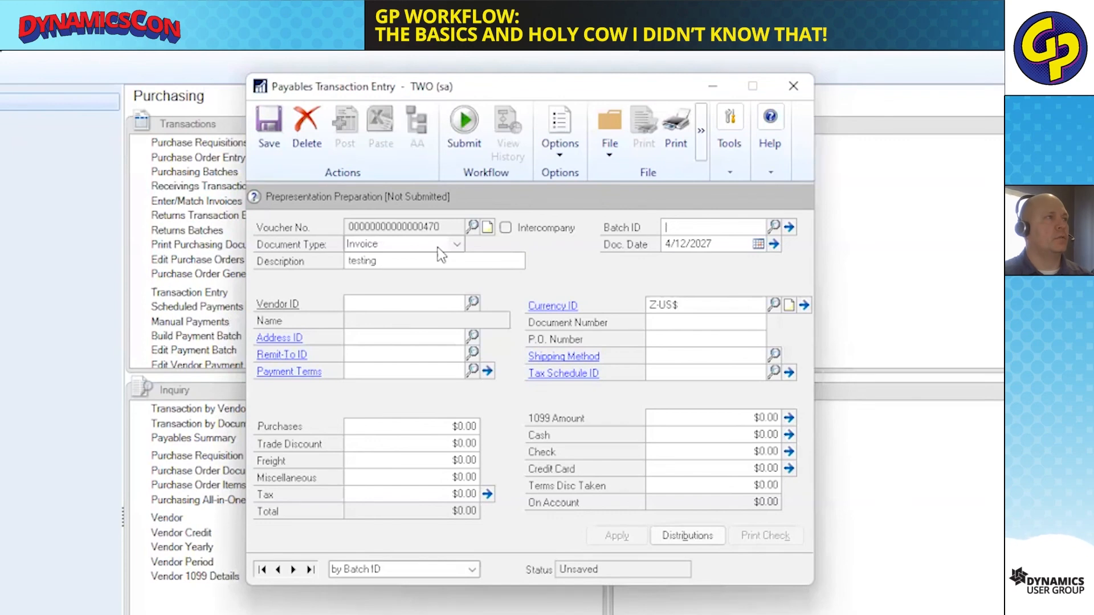
pyautogui.write('C')
pyautogui.press('Down')
pyautogui.press('Tab')
pyautogui.press('Tab')
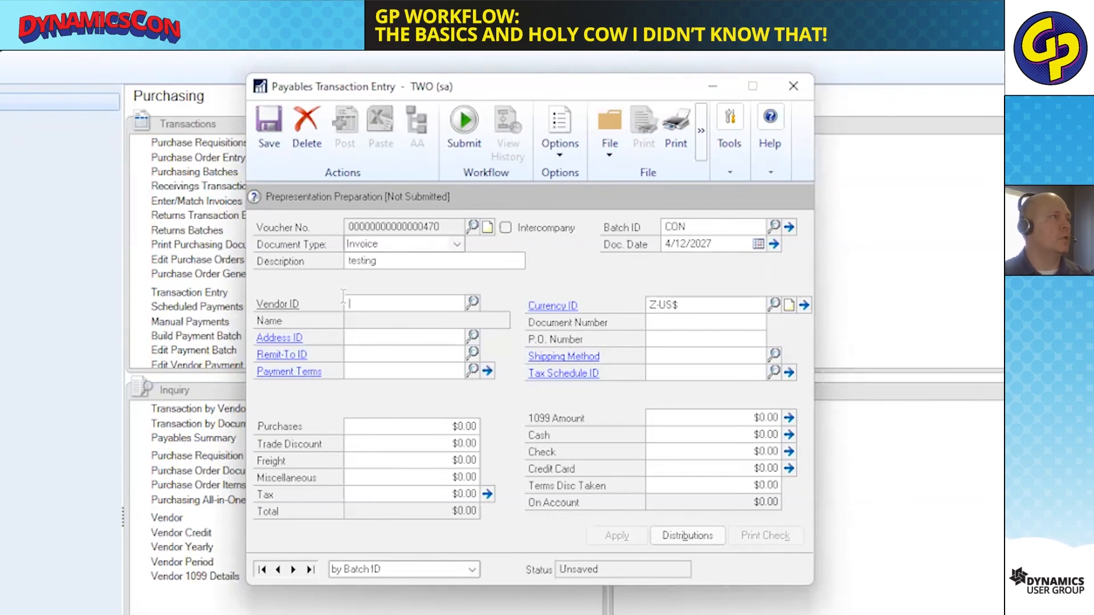
# Assign the invoice to vendor ACETRAVE0001 with document number DYNCON and a purchases amount of $1,000.00.
pyautogui.write('A')
pyautogui.press('Down')
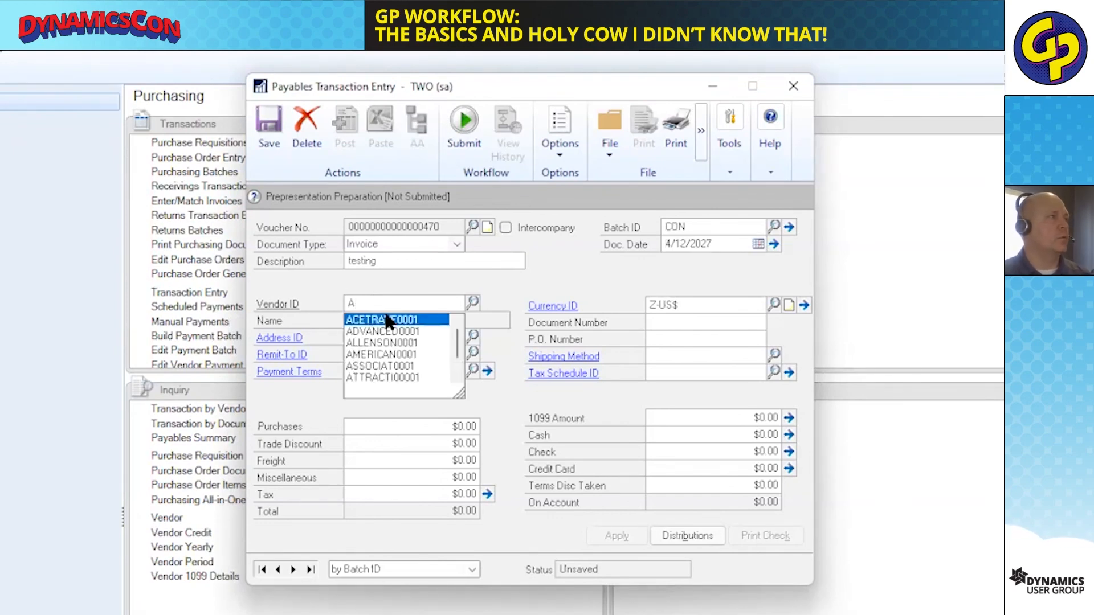
pyautogui.press('Tab')
pyautogui.click(632, 538)
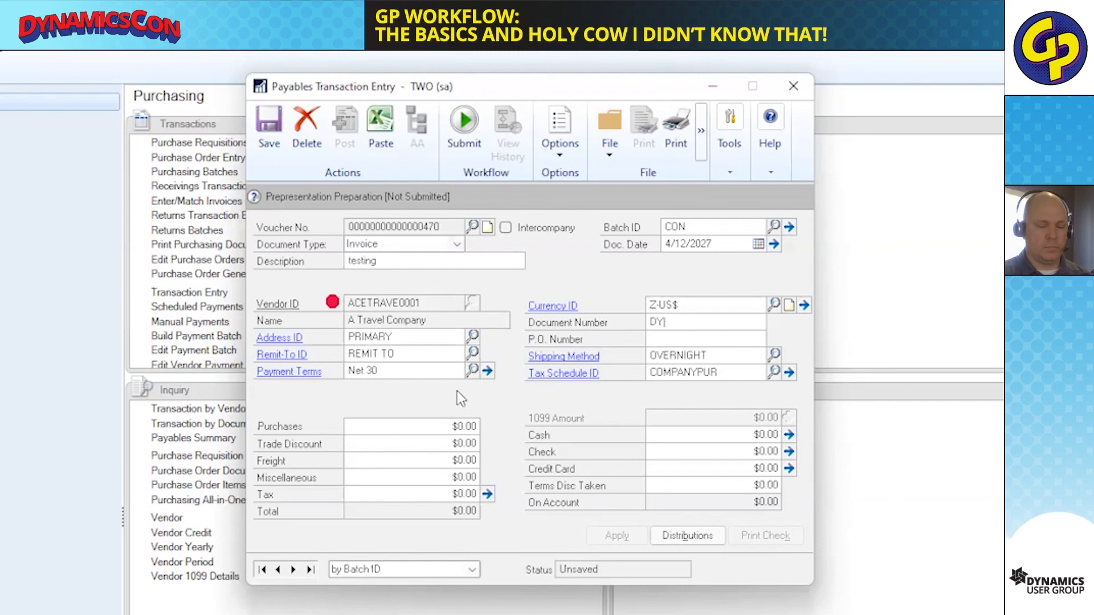
pyautogui.press('Tab')
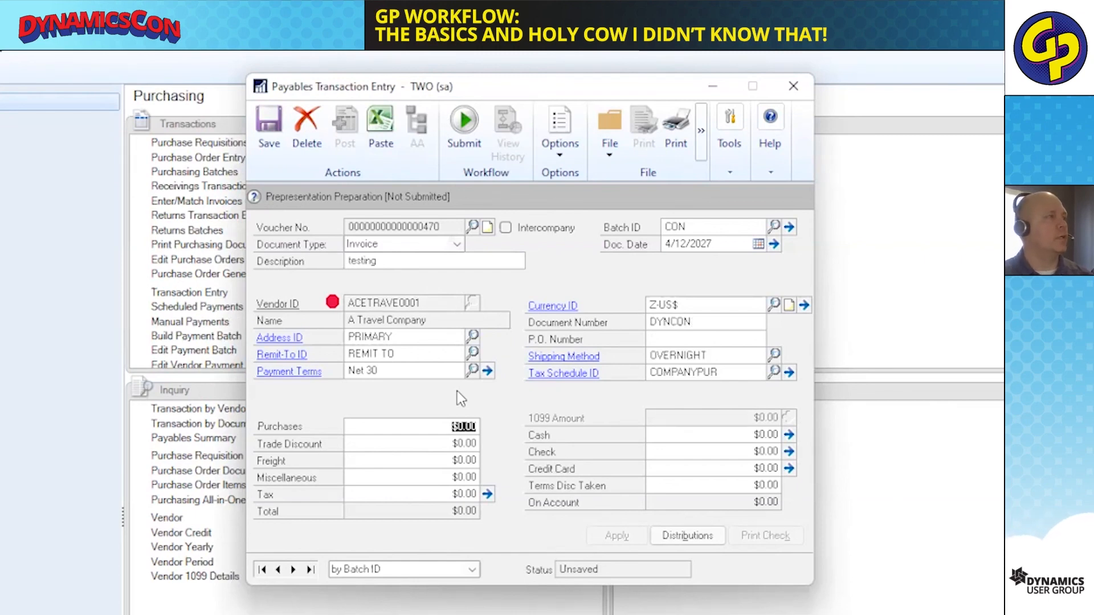
pyautogui.write('5')
pyautogui.press('BackSpace')
pyautogui.write('100000')
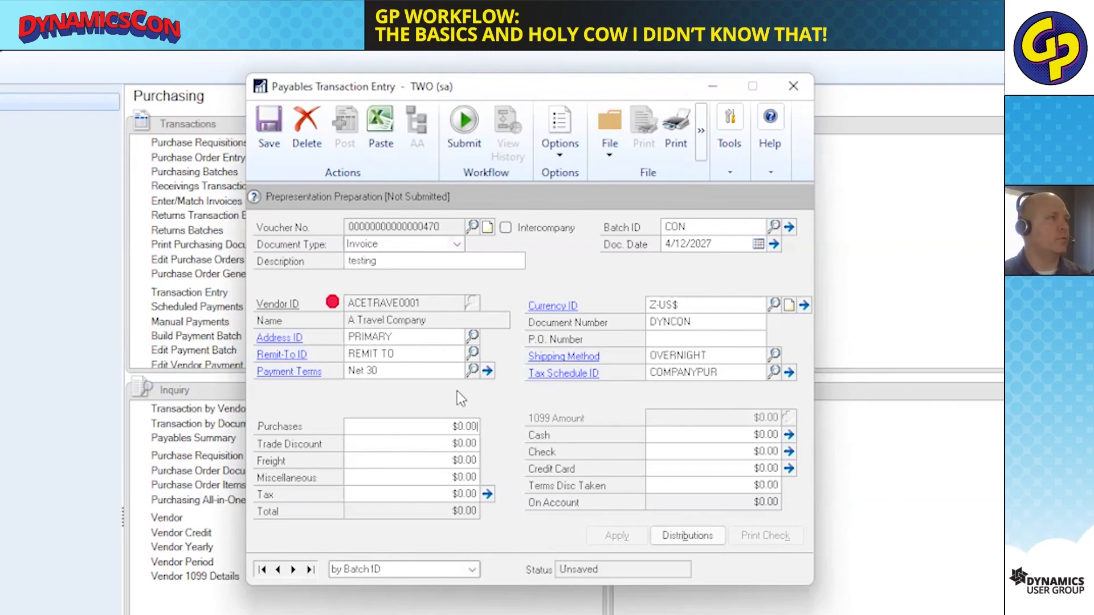
pyautogui.press('Tab')
pyautogui.press('Tab')
# Change the invoice's PURCH distribution account, setting its first segment to 000 and revising its main segment, and accept the distributions.
pyautogui.click(689, 535)
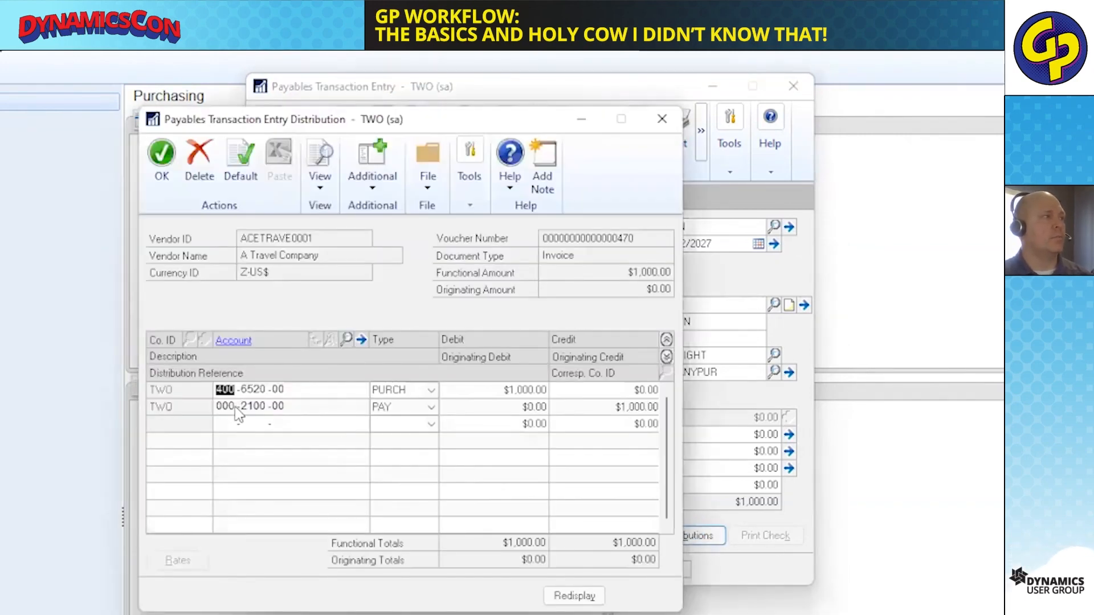
pyautogui.click(251, 389)
pyautogui.click(232, 389)
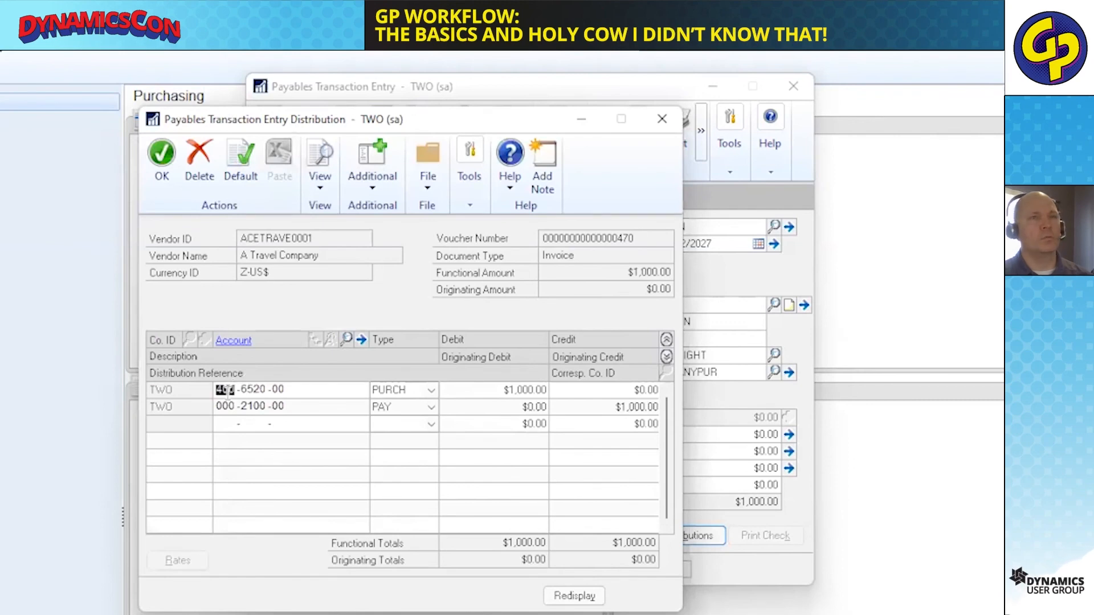
pyautogui.write('000 -42')
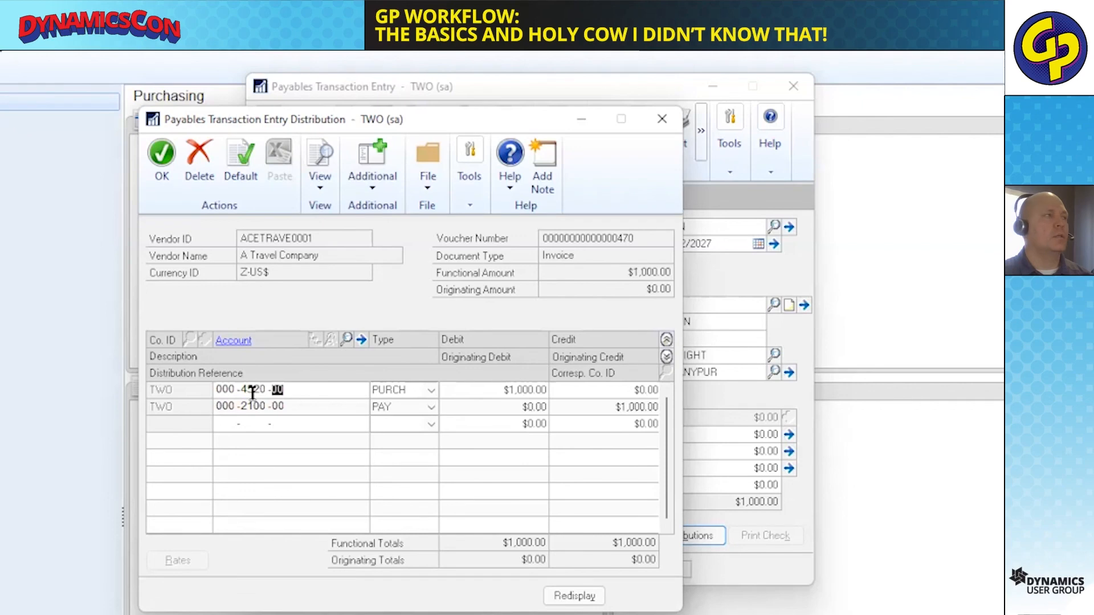
pyautogui.press('Tab')
pyautogui.press('Tab')
pyautogui.click(162, 165)
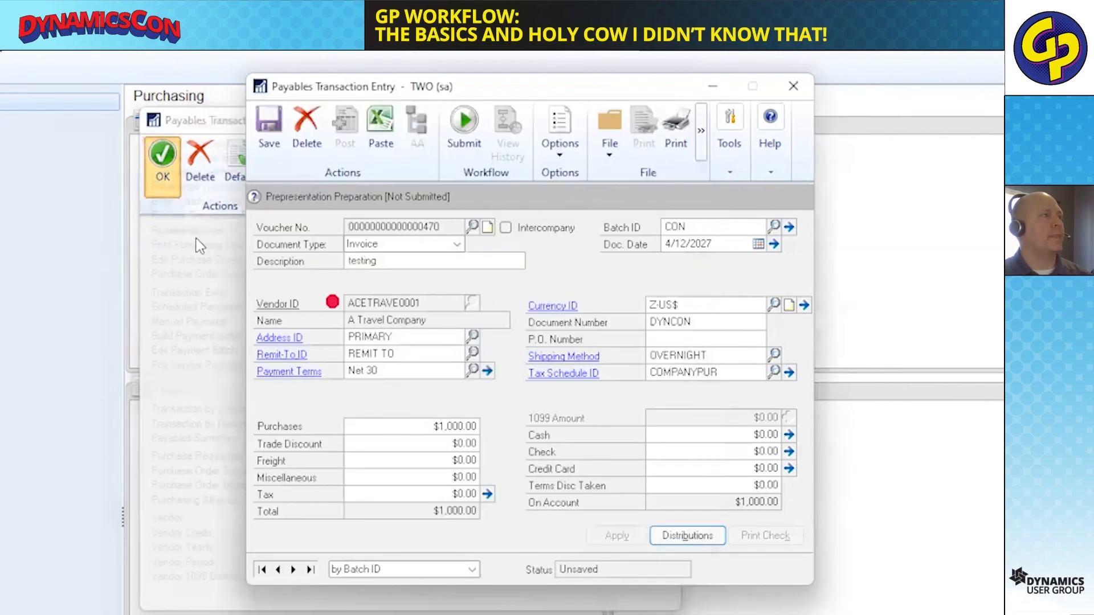
# Submit the payables invoice for workflow approval with the comment "Please approve the doc".
pyautogui.click(459, 130)
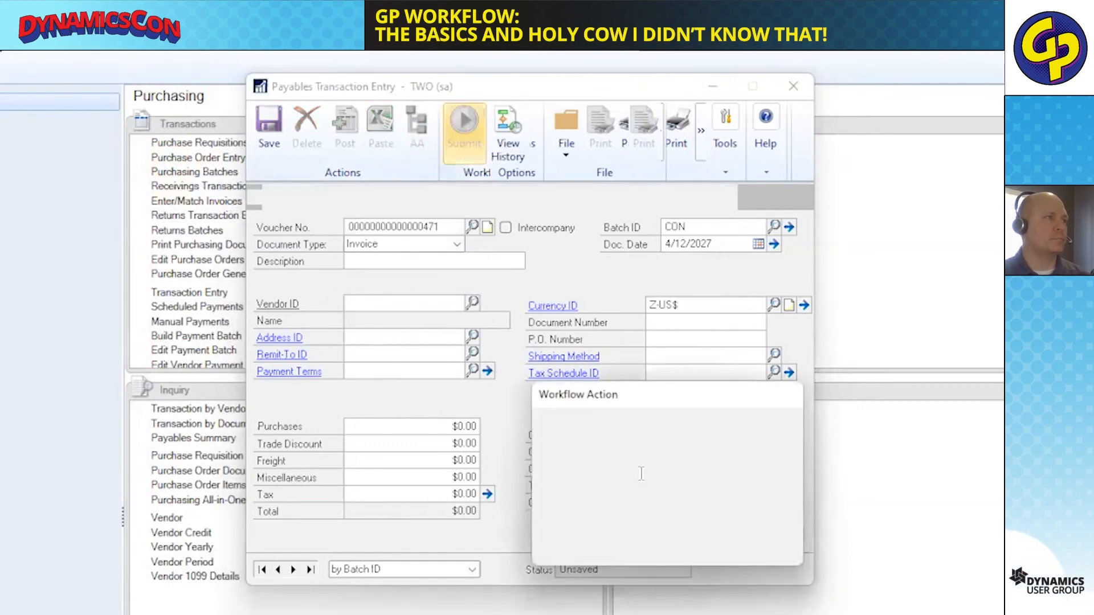
pyautogui.write('P')
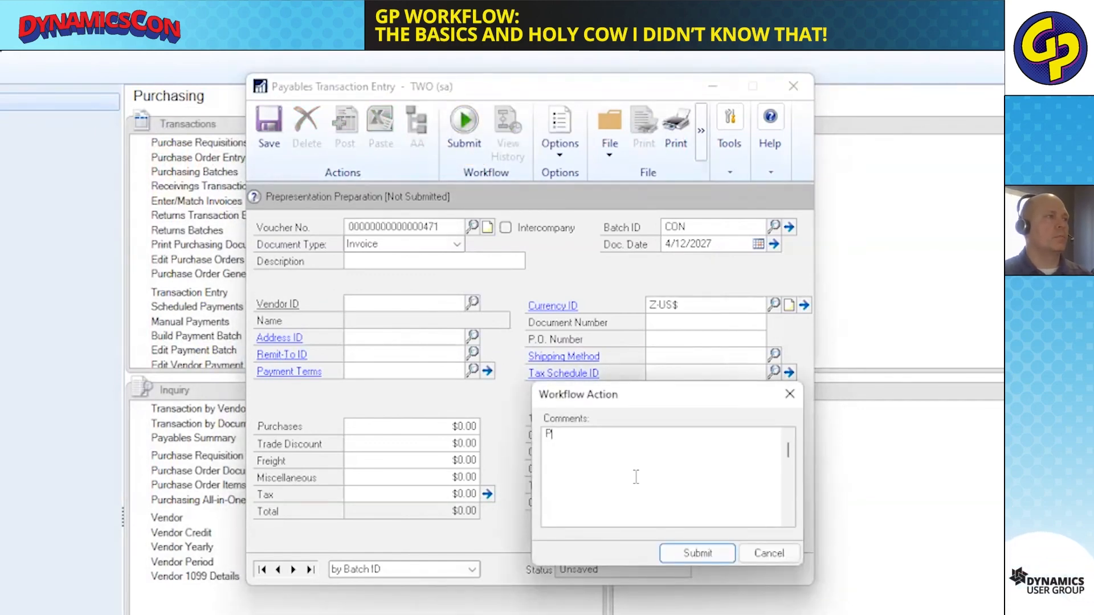
pyautogui.write('lease approve the doc')
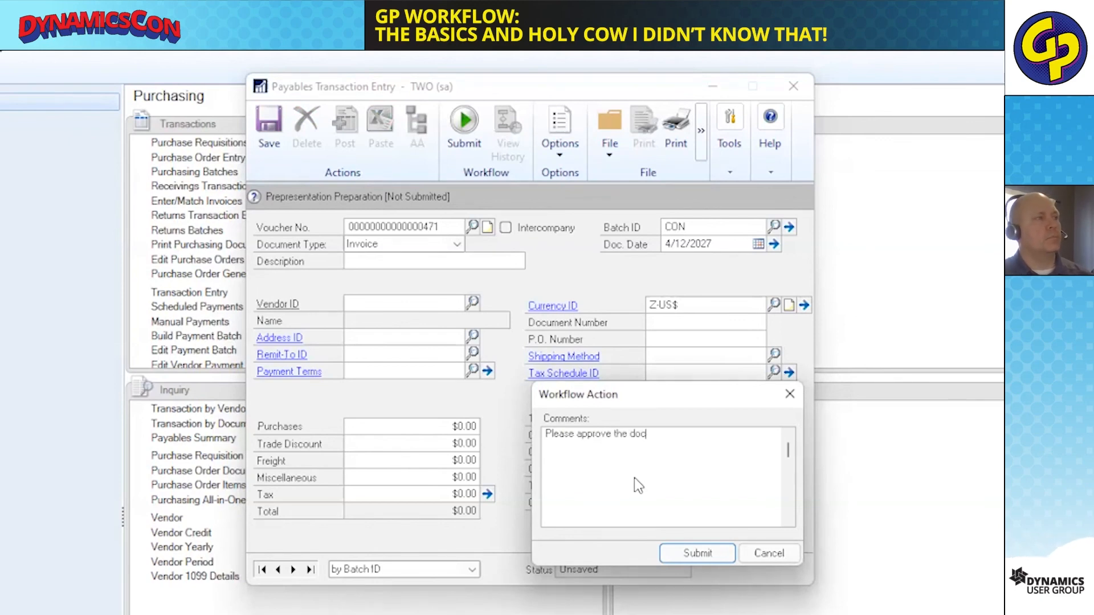
pyautogui.click(697, 552)
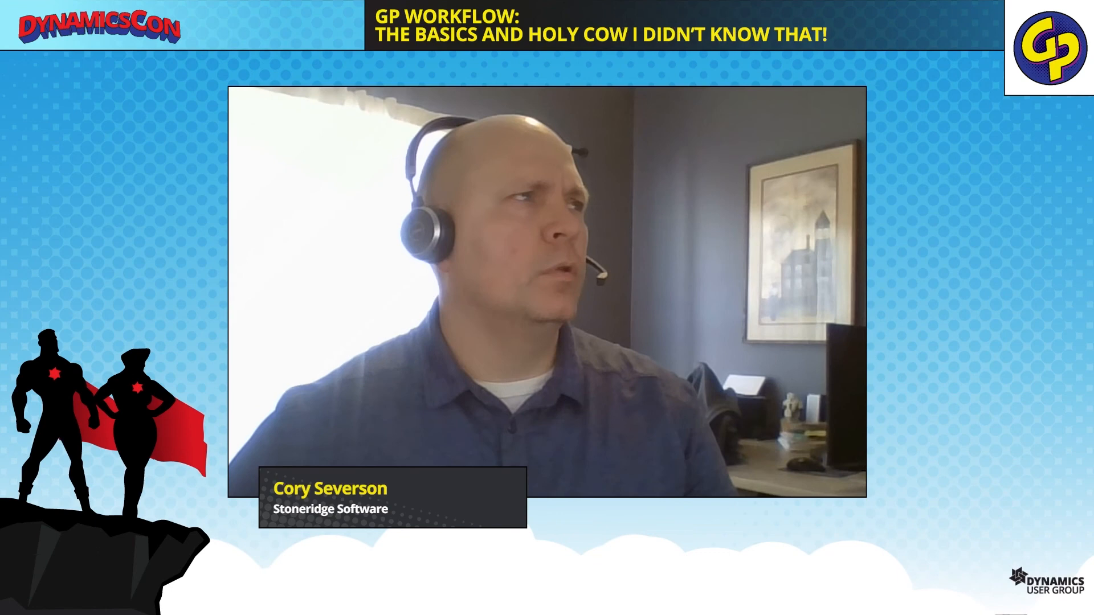